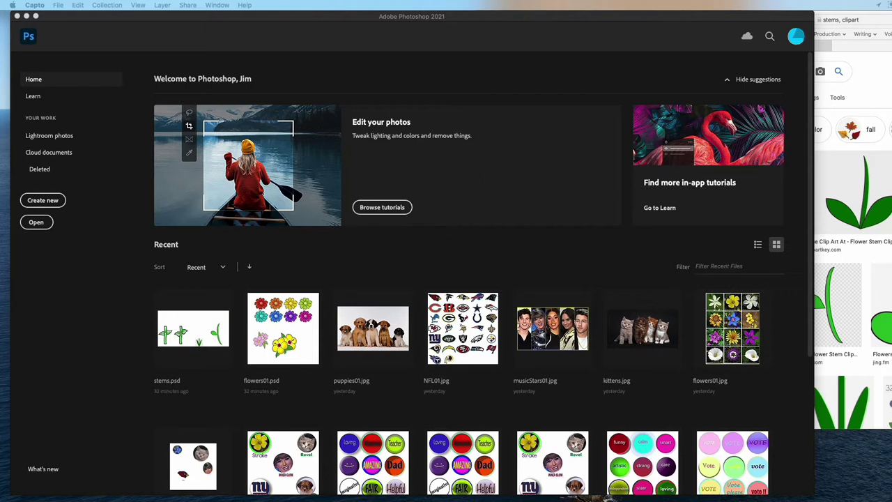
Switch to Stickies, move the yellow note up above the Photoshop window's corner, and add blank lines below "flowers, clipart".
{"action": "key", "text": "super+Tab"}
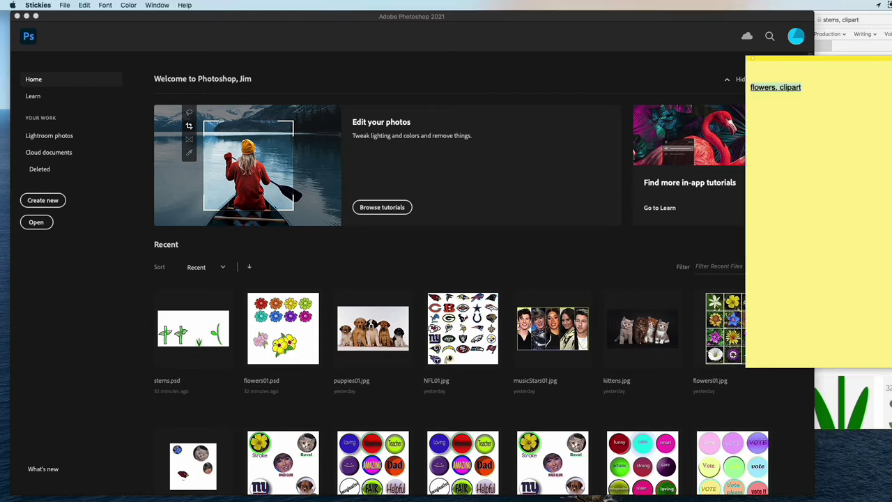
{"action": "left_click", "coordinate": [813, 110]}
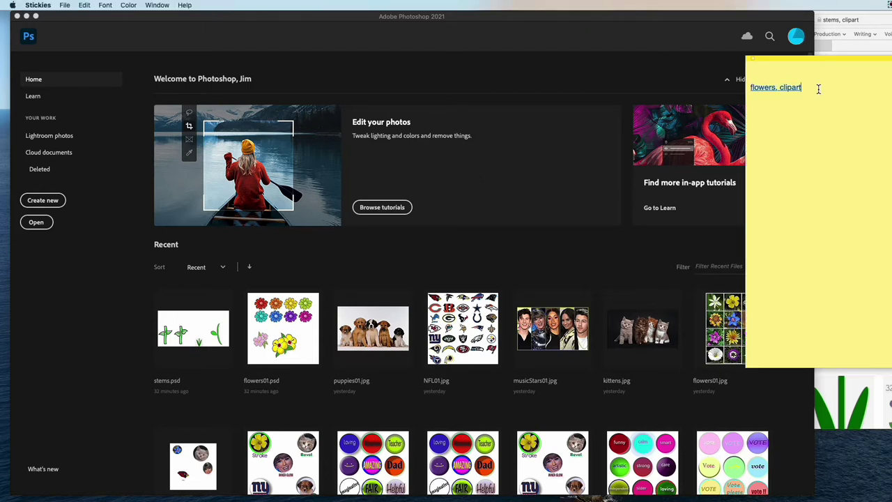
{"action": "left_click_drag", "start_coordinate": [813, 64], "coordinate": [776, 13]}
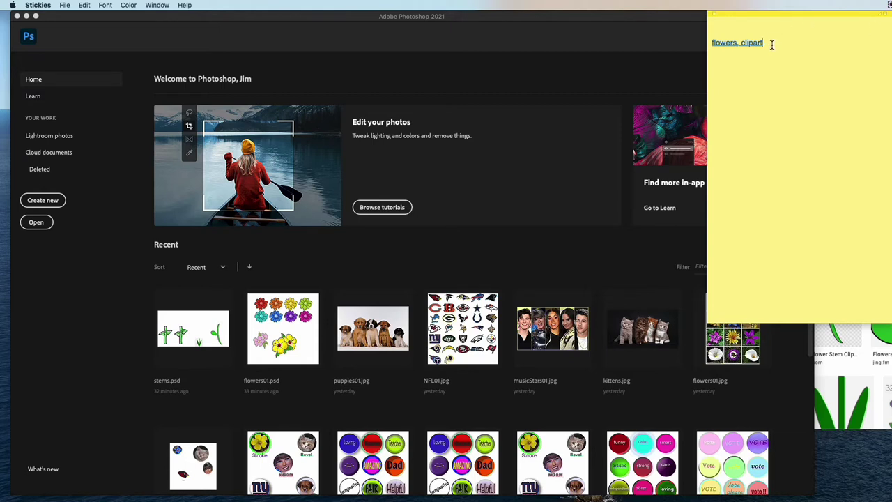
{"action": "key", "text": "Return"}
{"action": "key", "text": "Return"}
Return to Photoshop and create a new 1000 x 1000 pixel document at 72 pixels/inch, RGB Color, with a white background.
{"action": "left_click", "coordinate": [43, 200]}
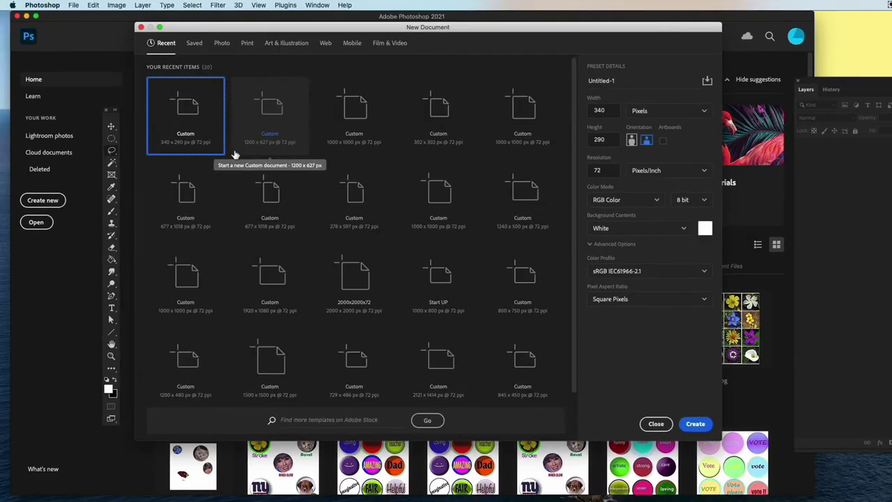
{"action": "left_click", "coordinate": [194, 43]}
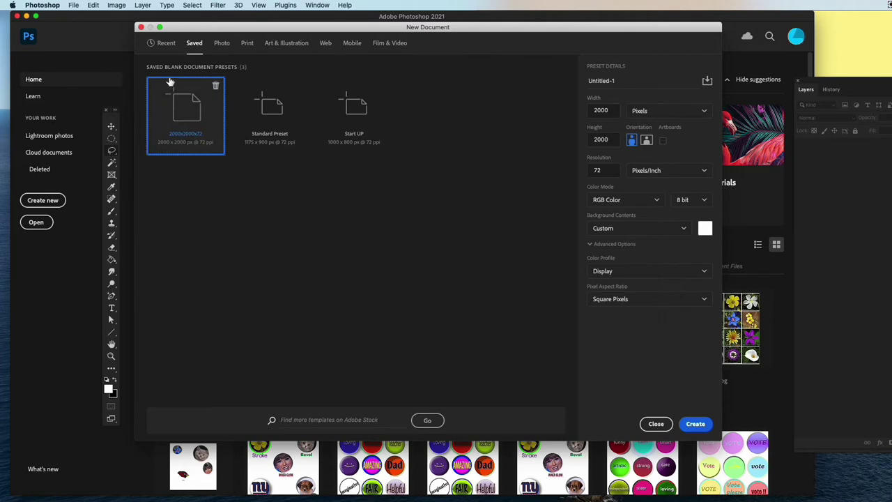
{"action": "left_click", "coordinate": [165, 42]}
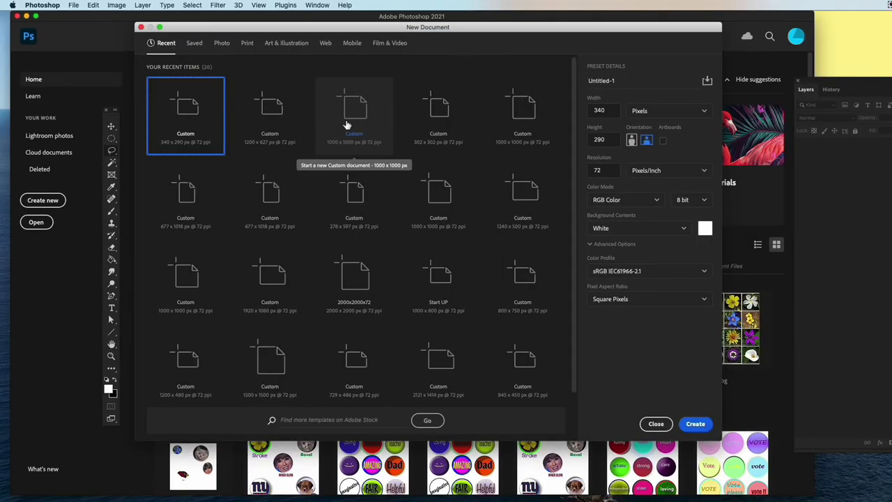
{"action": "left_click", "coordinate": [366, 120]}
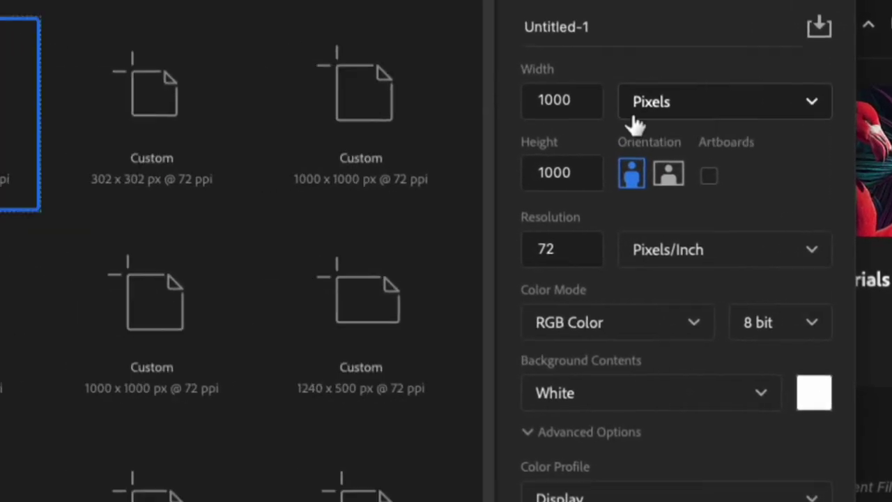
{"action": "left_click", "coordinate": [647, 123]}
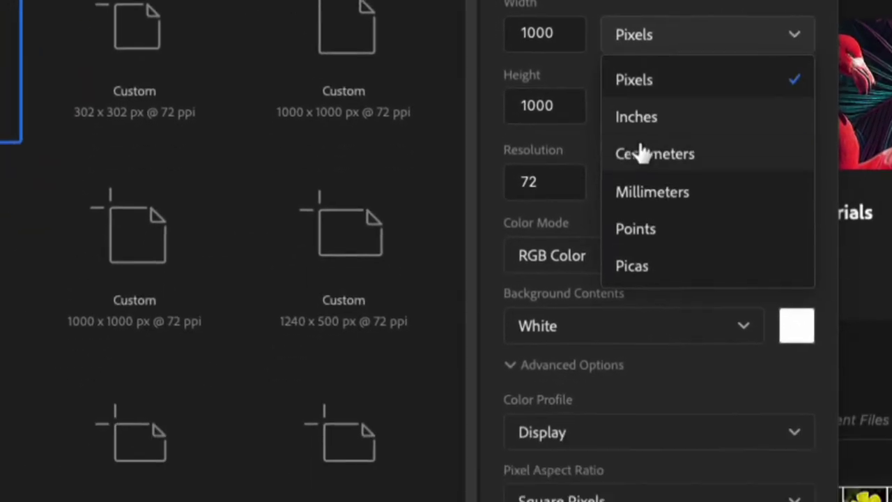
{"action": "left_click", "coordinate": [638, 105]}
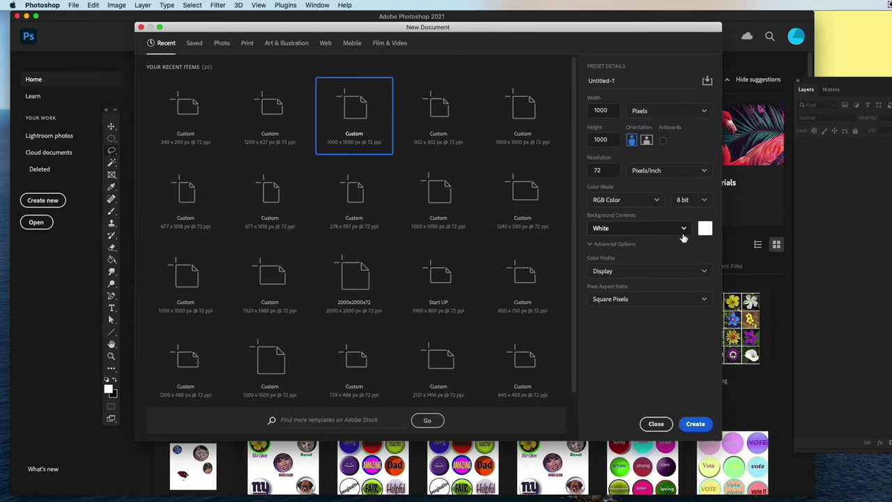
{"action": "left_click", "coordinate": [697, 426]}
{"action": "left_click", "coordinate": [696, 424]}
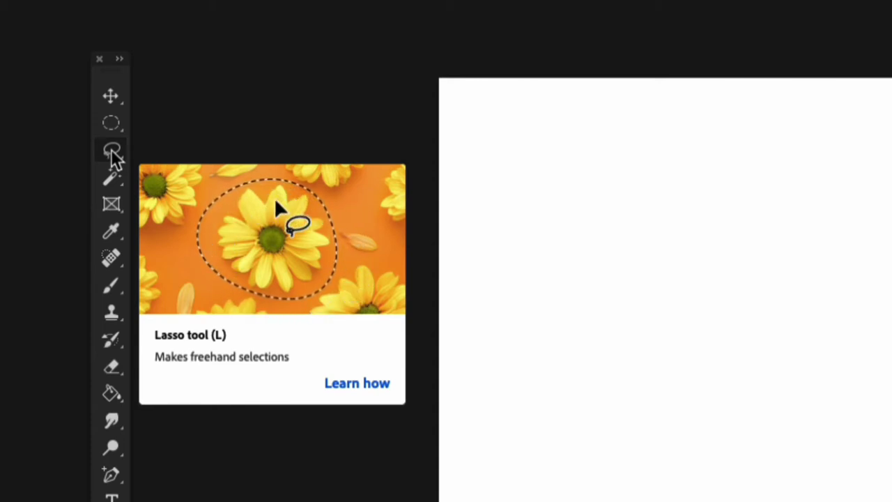
Activate the Lasso tool and return to the Photoshop home screen.
{"action": "left_click", "coordinate": [113, 154]}
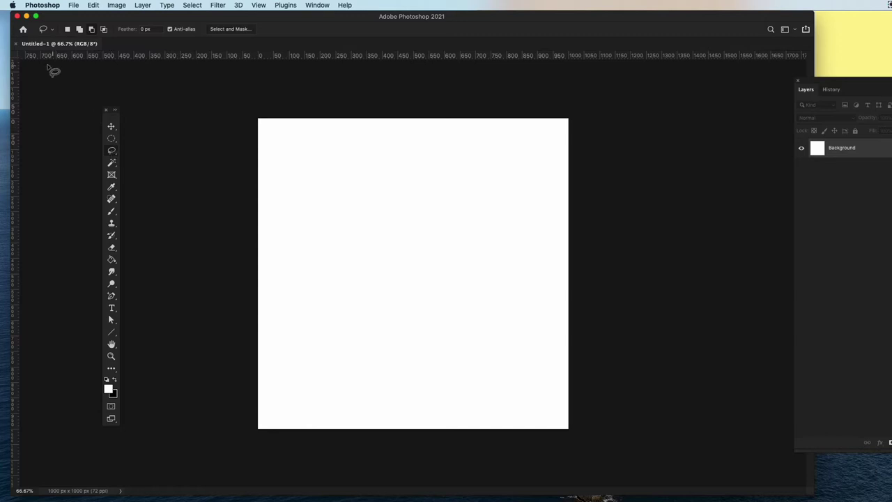
{"action": "left_click", "coordinate": [23, 29]}
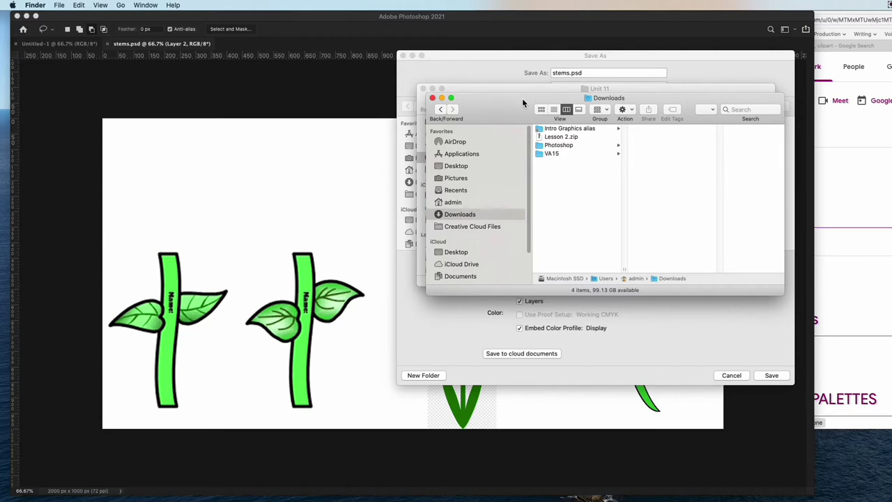
Reposition the Finder window and move Lesson 2.zip from Downloads into the Photoshop folder.
{"action": "left_click_drag", "start_coordinate": [523, 101], "coordinate": [493, 85]}
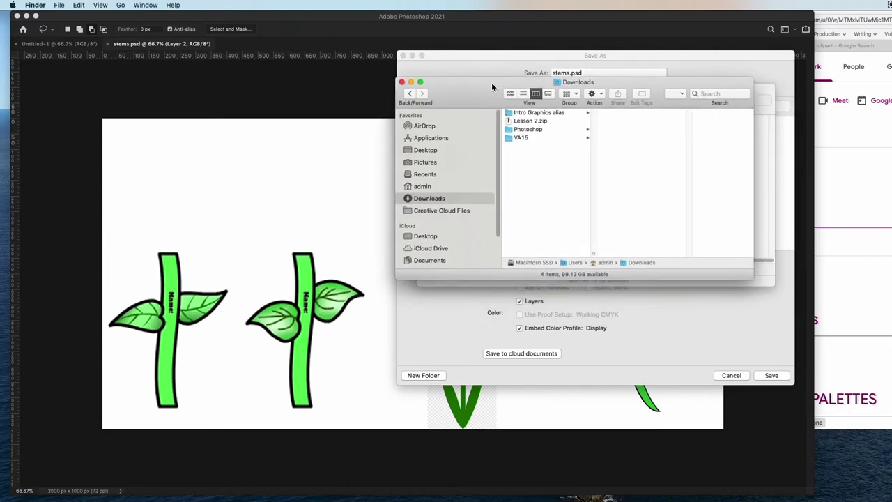
{"action": "left_click", "coordinate": [534, 123]}
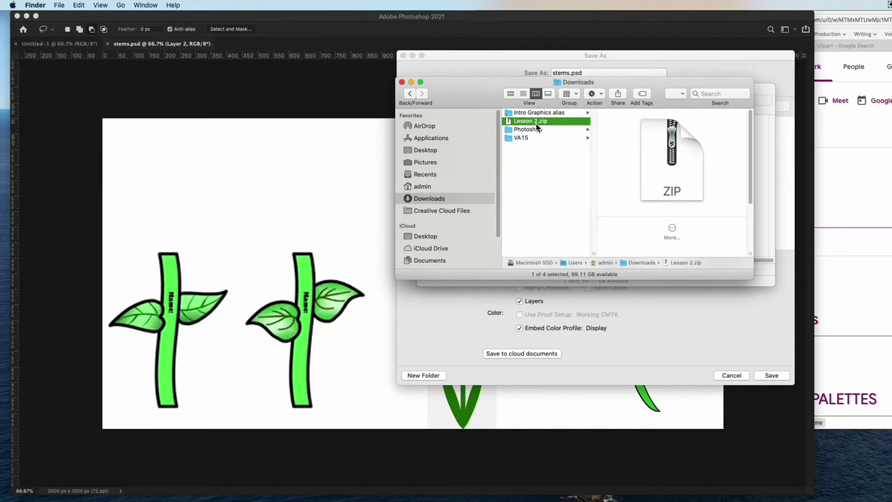
{"action": "left_click_drag", "start_coordinate": [531, 122], "coordinate": [531, 131]}
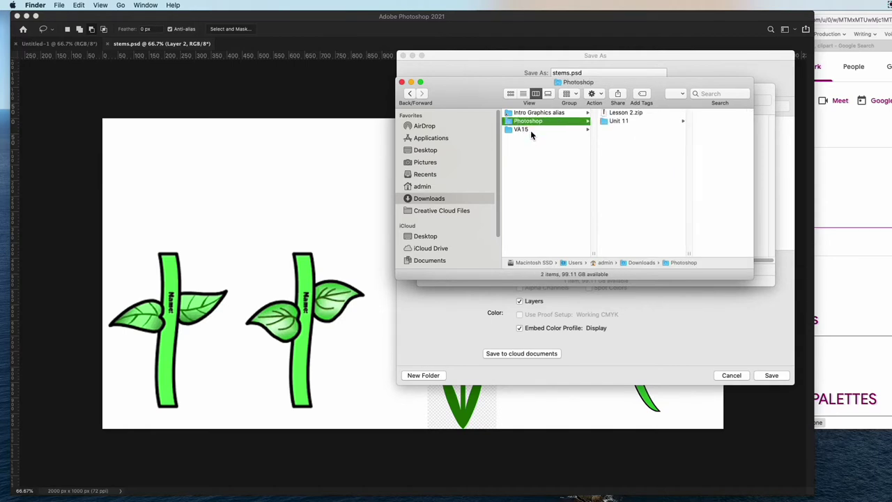
Move Lesson 2.zip from the Photoshop folder into the Unit 11 folder and select it there.
{"action": "left_click", "coordinate": [624, 113]}
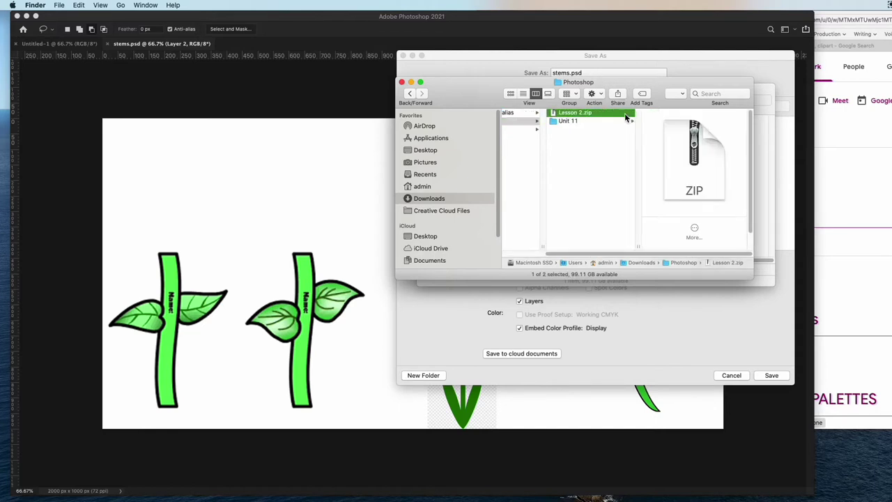
{"action": "left_click", "coordinate": [568, 121]}
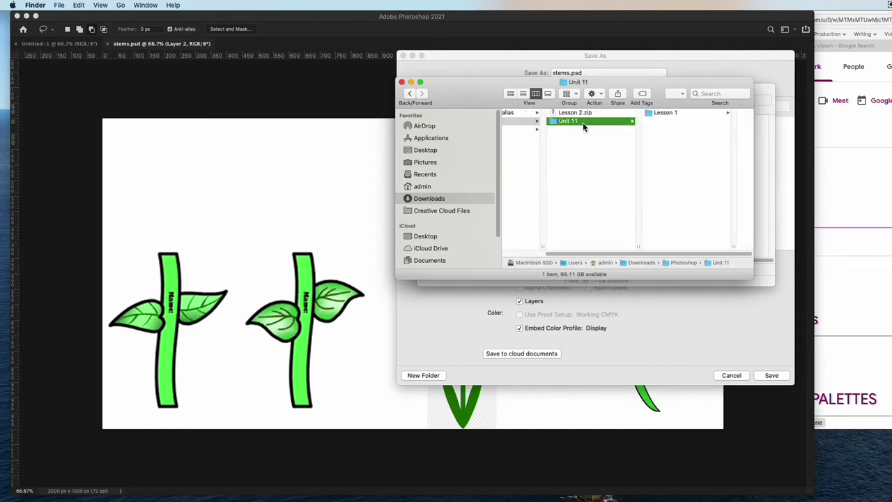
{"action": "left_click", "coordinate": [566, 113]}
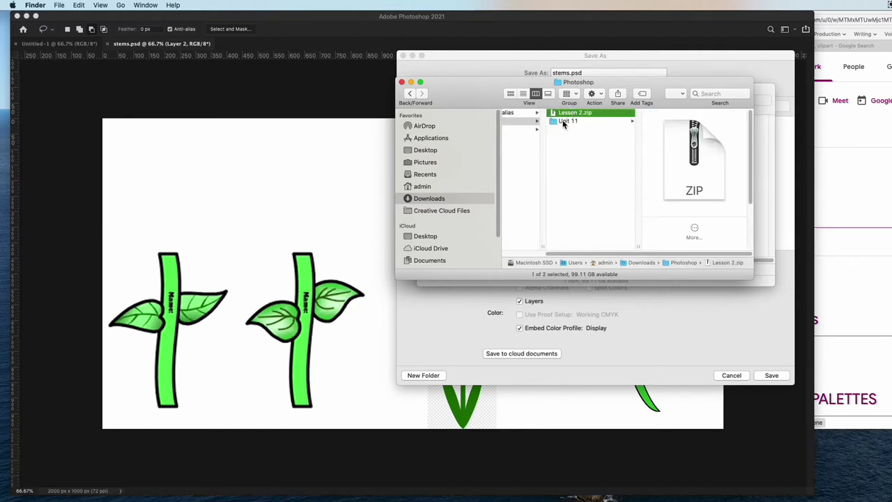
{"action": "left_click_drag", "start_coordinate": [569, 115], "coordinate": [566, 120]}
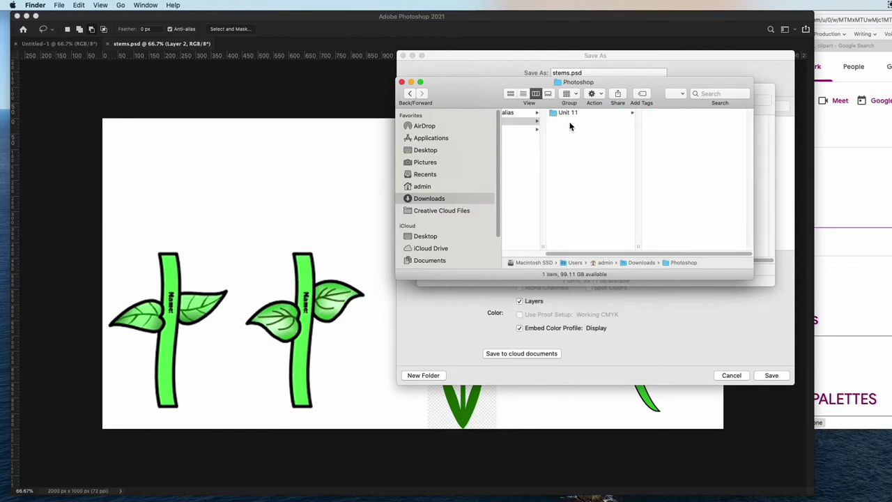
{"action": "left_click", "coordinate": [564, 113]}
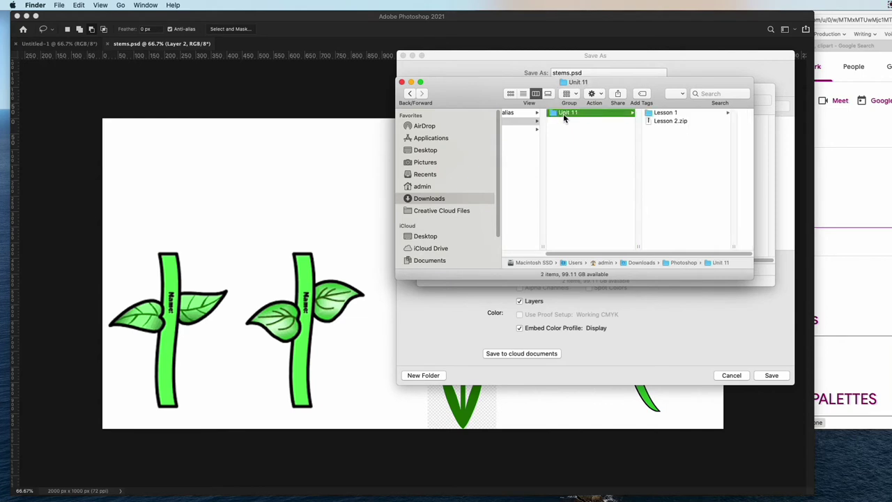
{"action": "left_click", "coordinate": [671, 122]}
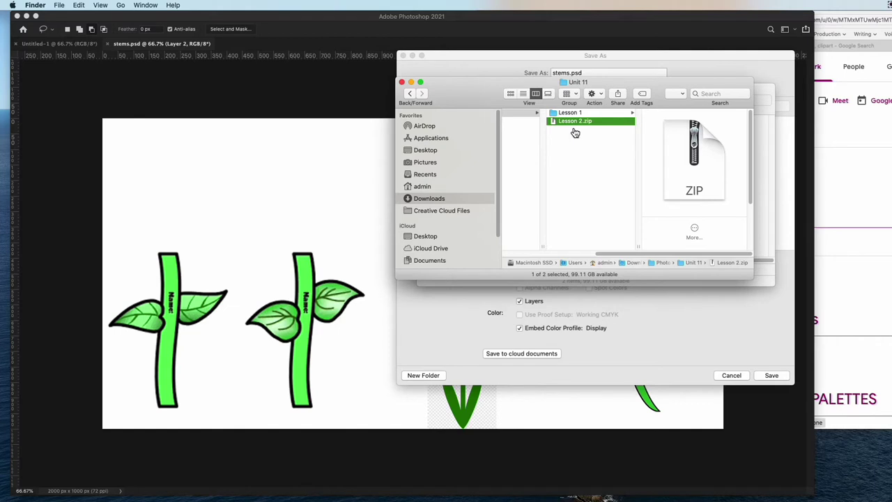
Switch to Stickies and write the notes "1. UNZIP", "Mac - Double Click", "Win - Right Click > Unzip" and "2." above the existing text.
{"action": "key", "text": "super+Tab"}
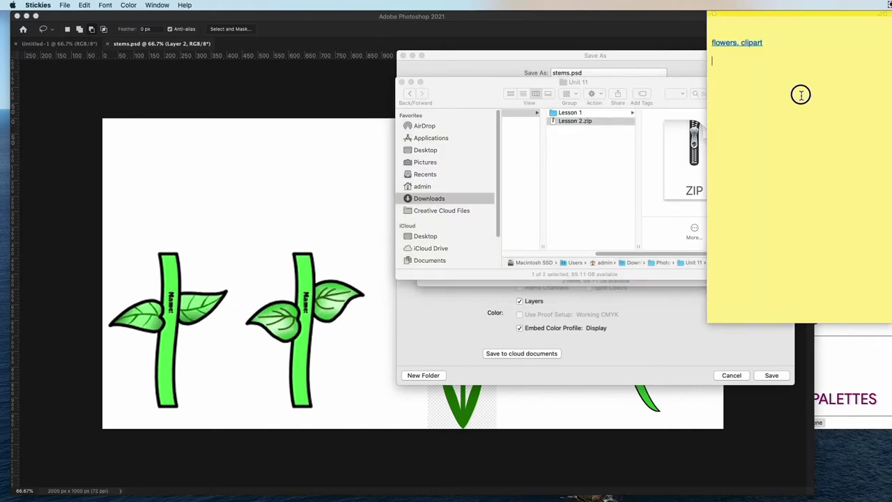
{"action": "left_click", "coordinate": [731, 27]}
{"action": "type", "text": "1. UNZIP"}
{"action": "key", "text": "Return"}
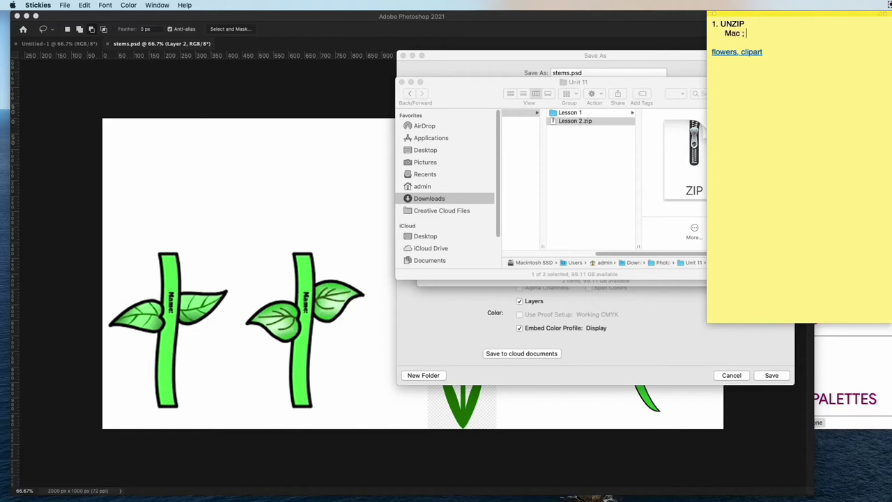
{"action": "type", "text": "Mac - Double Click"}
{"action": "key", "text": "Return"}
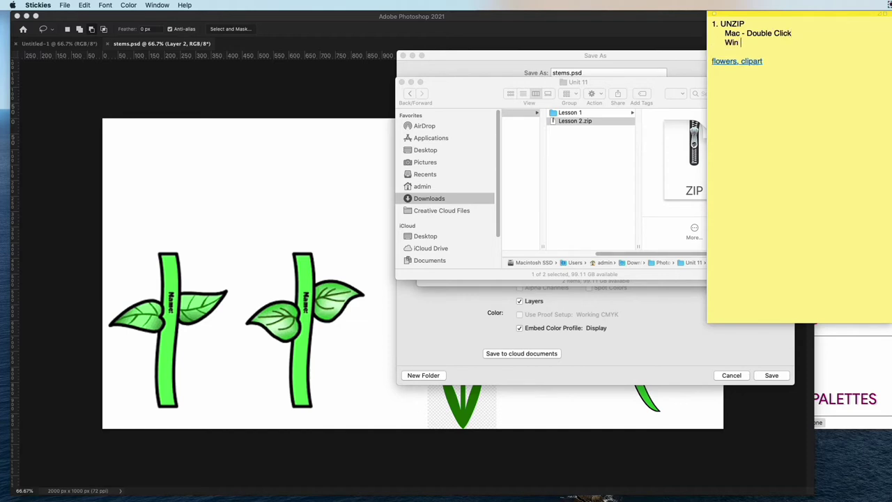
{"action": "type", "text": "Win - Right"}
{"action": "type", "text": "p"}
{"action": "key", "text": "Return"}
{"action": "key", "text": "Return"}
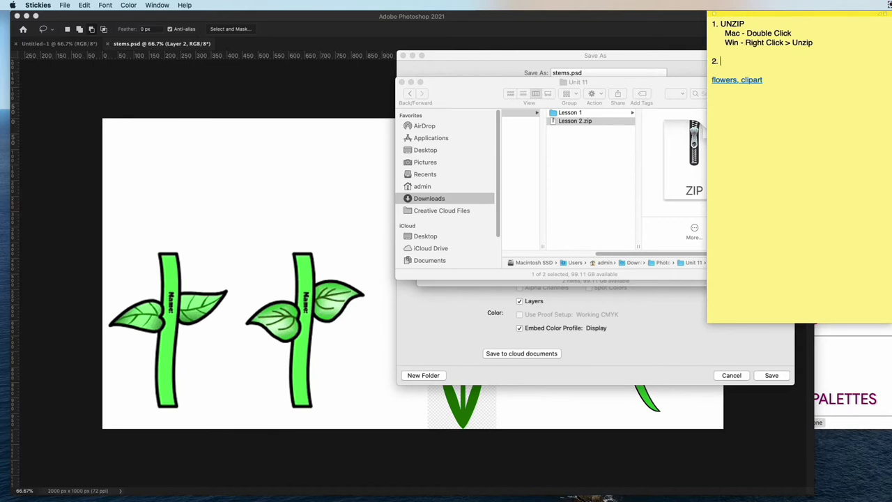
{"action": "type", "text": "2."}
Switch to Finder, extract Lesson 2.zip inside the Unit 11 folder and move the zip archive to the Trash.
{"action": "left_click", "coordinate": [553, 122]}
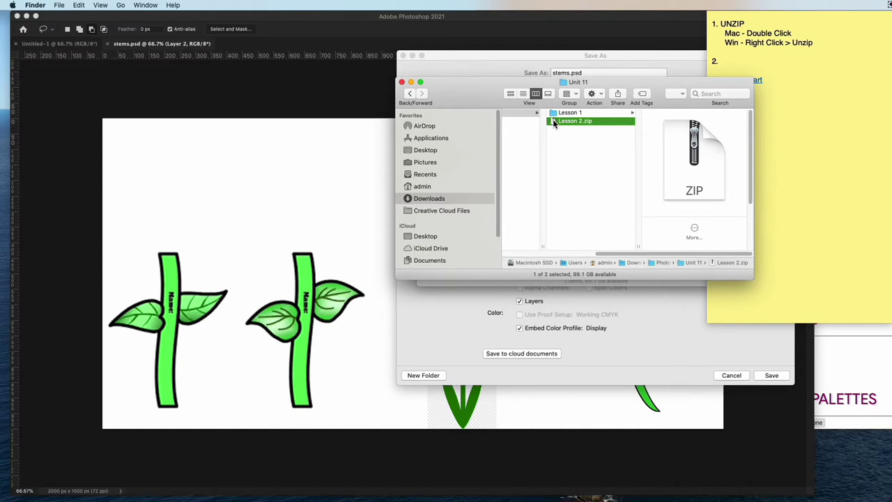
{"action": "double_click", "coordinate": [555, 122]}
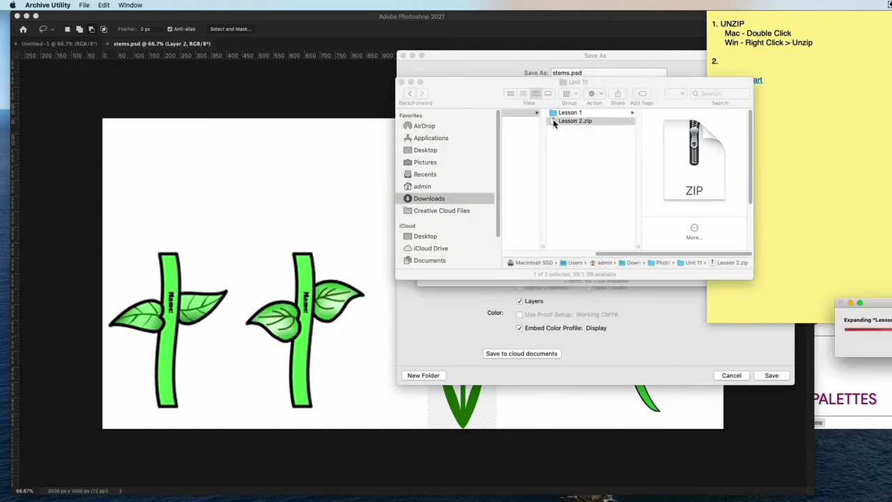
{"action": "left_click", "coordinate": [570, 122]}
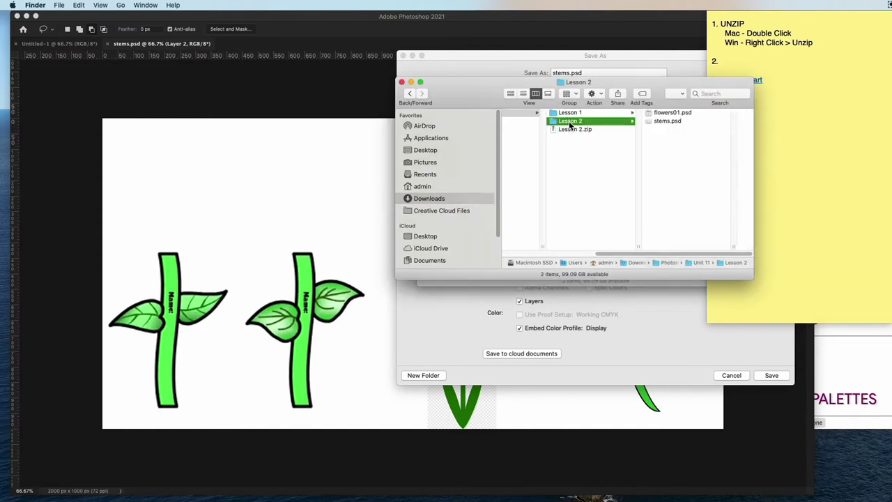
{"action": "left_click", "coordinate": [564, 130]}
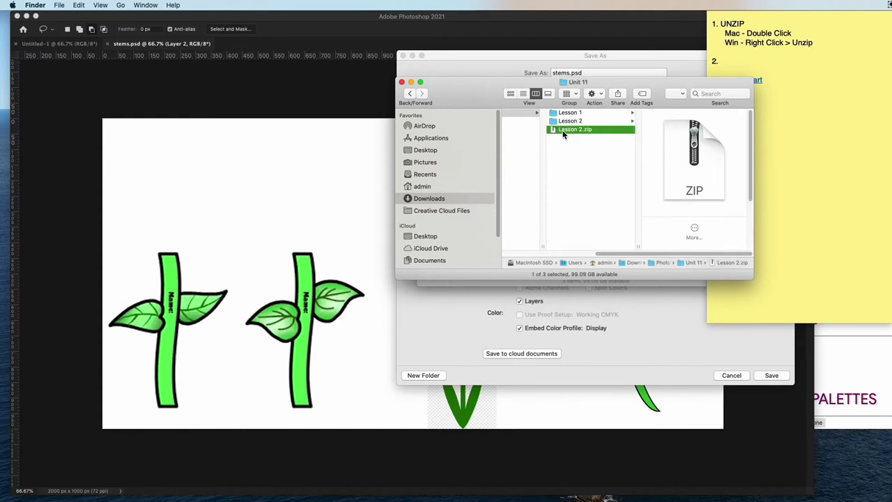
{"action": "right_click", "coordinate": [564, 132]}
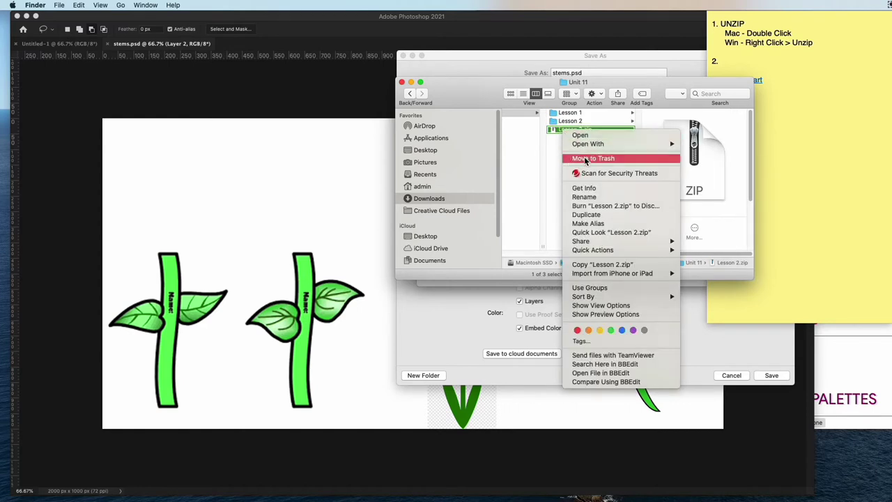
{"action": "left_click", "coordinate": [586, 158]}
Select flowers01.psd and stems.psd in the Lesson 2 folder and view the applications available for opening them.
{"action": "left_click", "coordinate": [574, 122]}
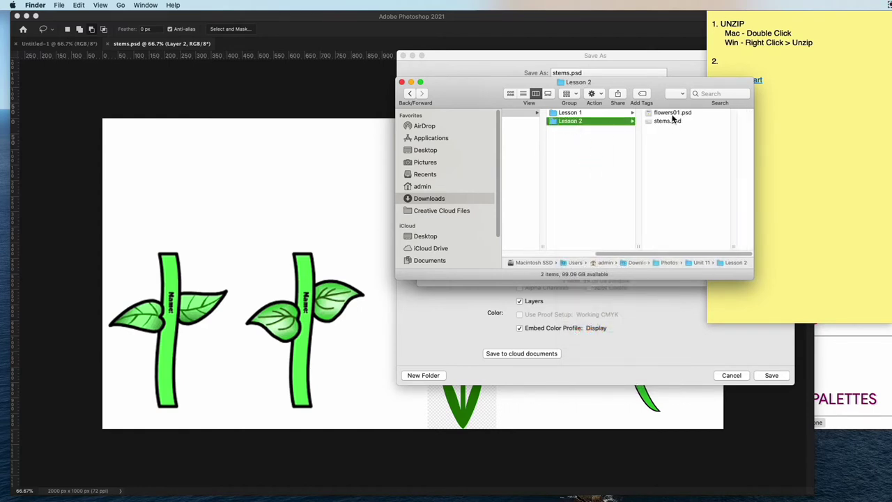
{"action": "left_click", "coordinate": [671, 114]}
{"action": "left_click", "coordinate": [576, 122]}
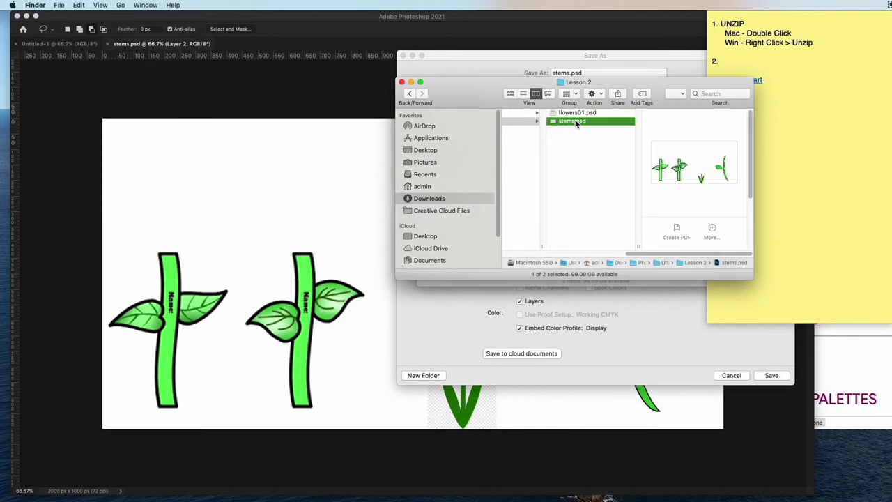
{"action": "left_click", "coordinate": [576, 112], "text": "shift"}
{"action": "right_click", "coordinate": [576, 115]}
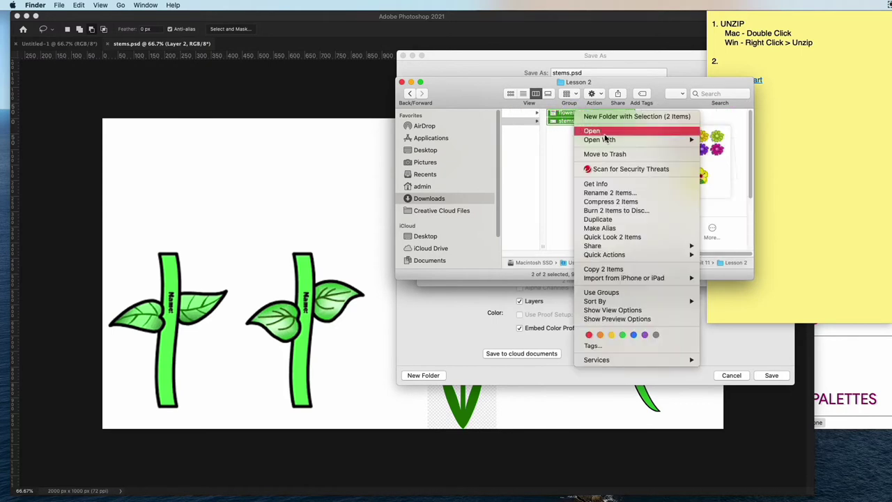
{"action": "mouse_move", "coordinate": [608, 141]}
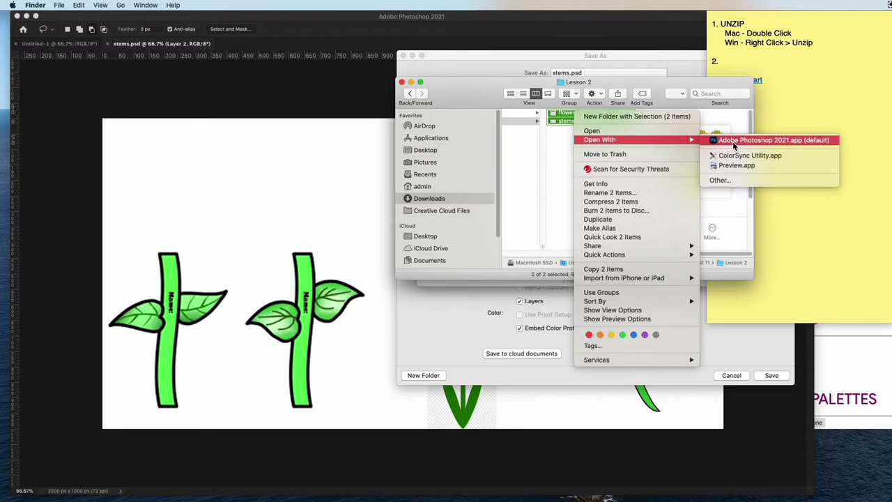
{"action": "left_click", "coordinate": [491, 77]}
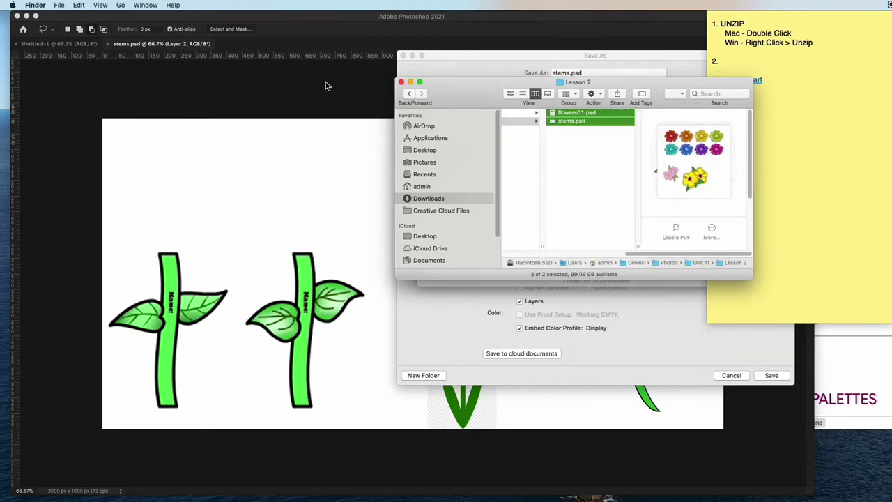
Close the Lesson 2 Finder window, cancel the Save As dialog in Photoshop, and close both the stems.psd and untitled documents.
{"action": "left_click", "coordinate": [401, 83]}
{"action": "left_click", "coordinate": [250, 89]}
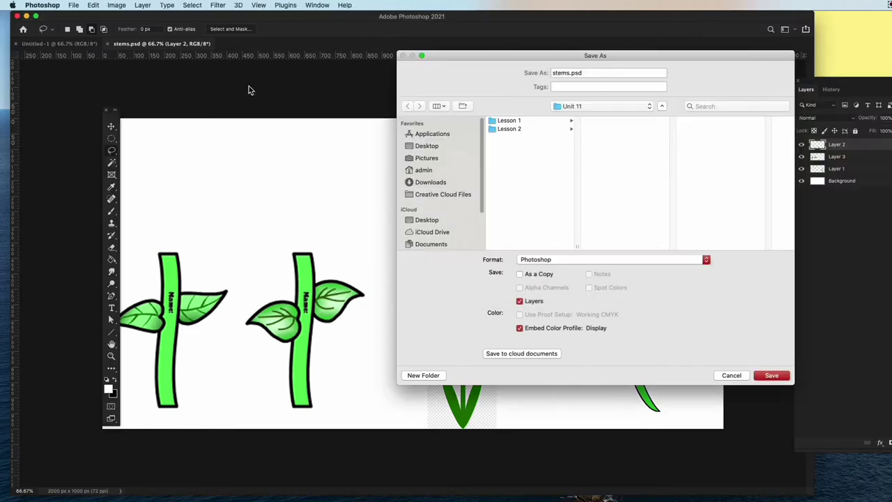
{"action": "left_click", "coordinate": [732, 376]}
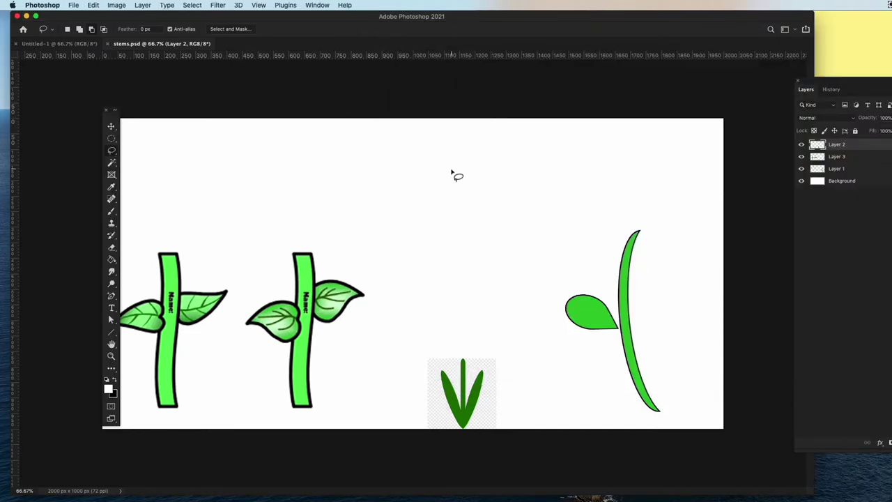
{"action": "left_click", "coordinate": [109, 43]}
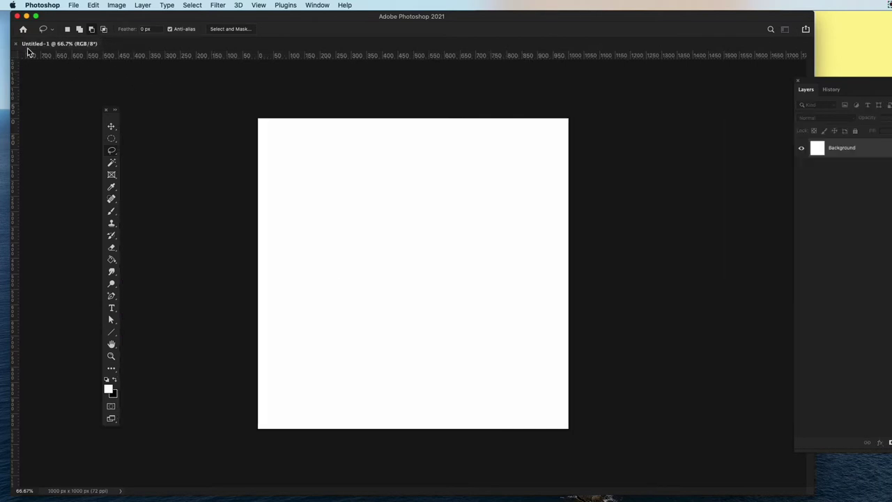
{"action": "left_click", "coordinate": [16, 44]}
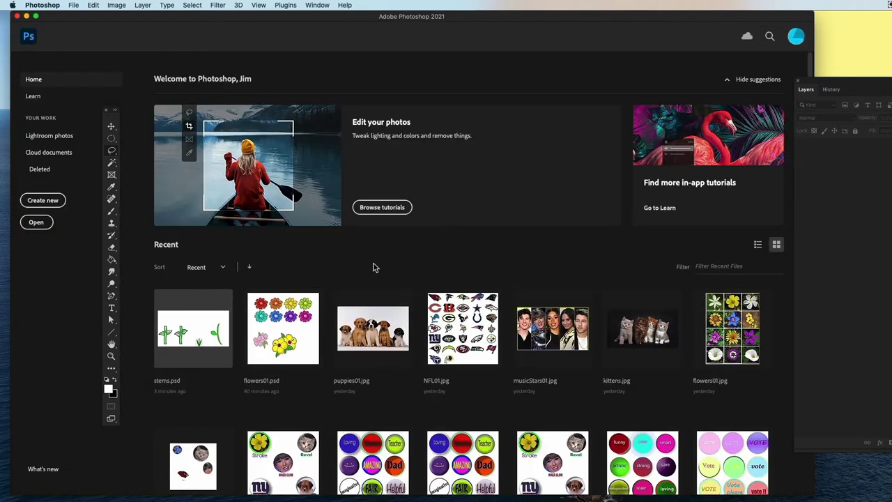
Switch to Finder and open flowers01.psd and stems.psd from the Lesson 2 folder together in Photoshop as separate documents.
{"action": "left_click", "coordinate": [884, 105]}
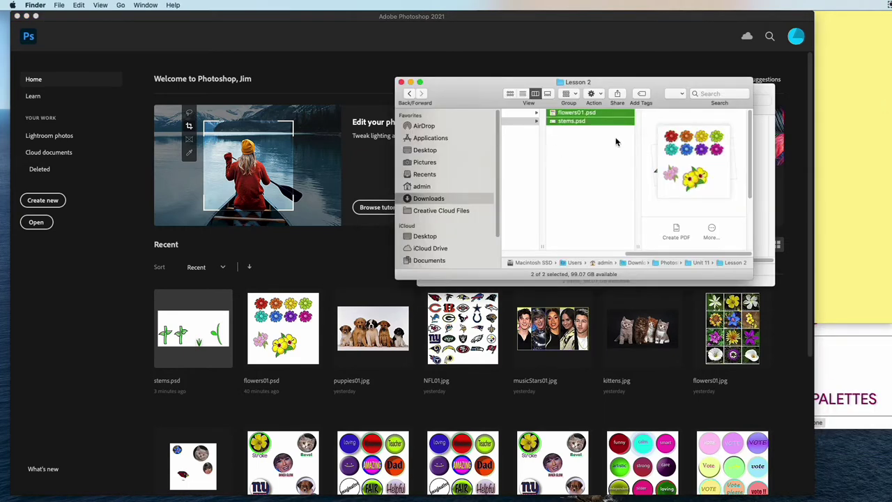
{"action": "left_click_drag", "start_coordinate": [579, 114], "coordinate": [62, 307]}
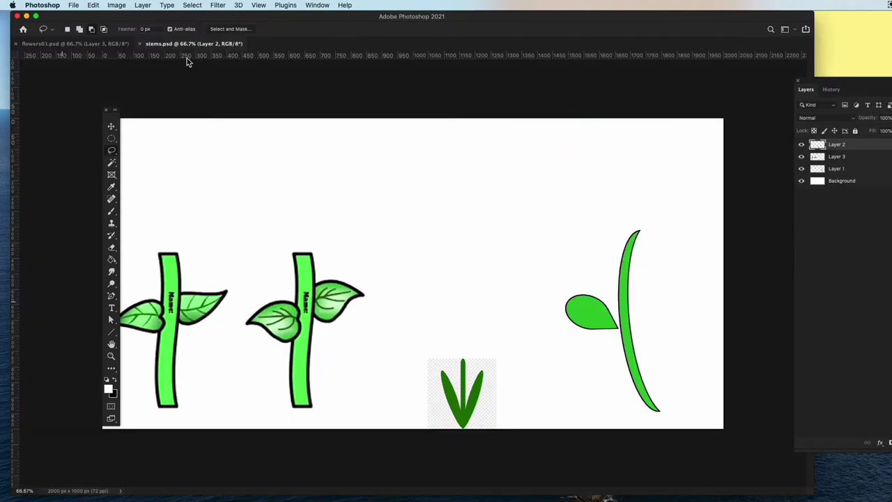
{"action": "left_click", "coordinate": [109, 46]}
{"action": "left_click", "coordinate": [189, 45]}
Create a new 1000 x 1000 px document at 72 pixels/inch in RGB Color with a white background.
{"action": "left_click", "coordinate": [73, 5]}
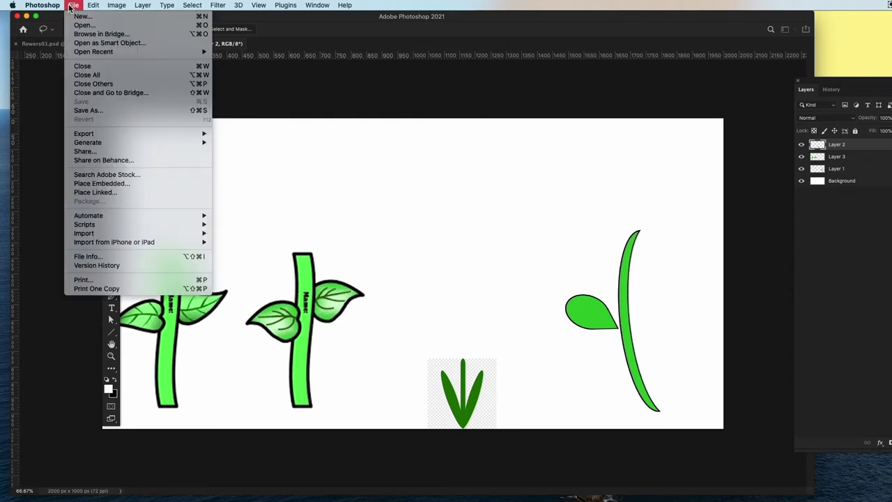
{"action": "left_click", "coordinate": [81, 18]}
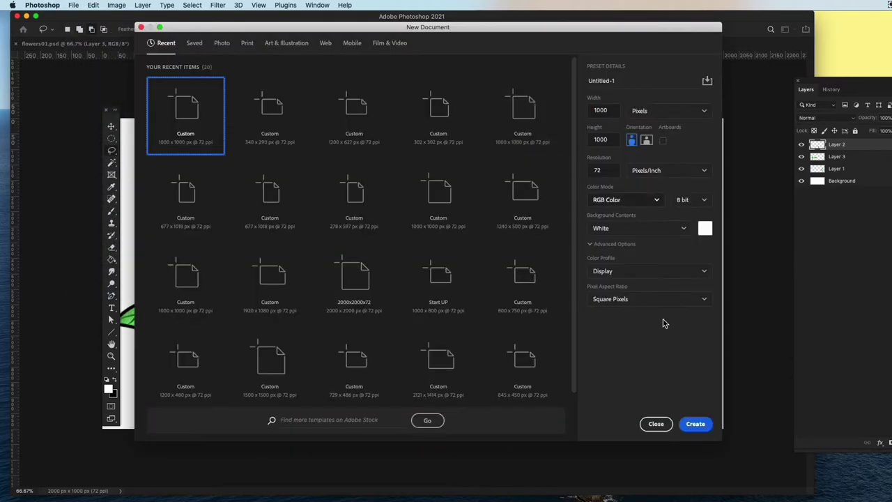
{"action": "left_click", "coordinate": [695, 424]}
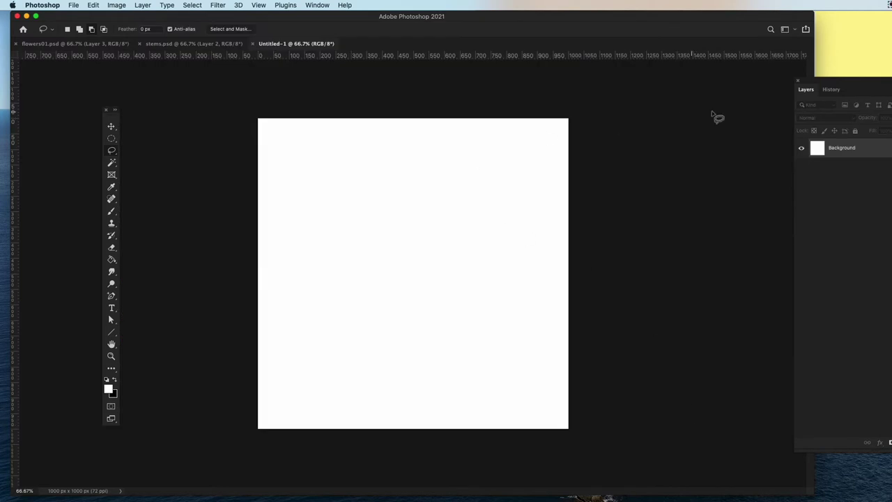
Switch to Finder and place flowers01.psd from the Lesson 2 folder into the blank Photoshop document at its original size.
{"action": "key", "text": "super+Tab"}
{"action": "left_click", "coordinate": [610, 163]}
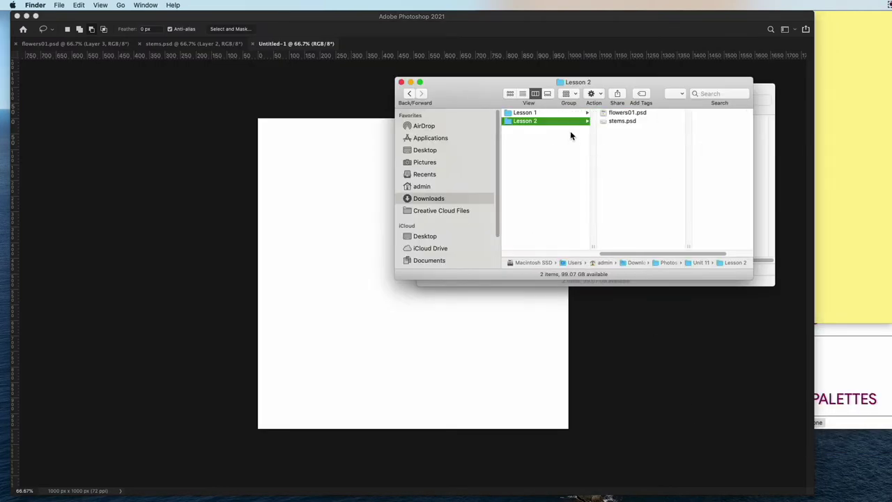
{"action": "left_click", "coordinate": [610, 112]}
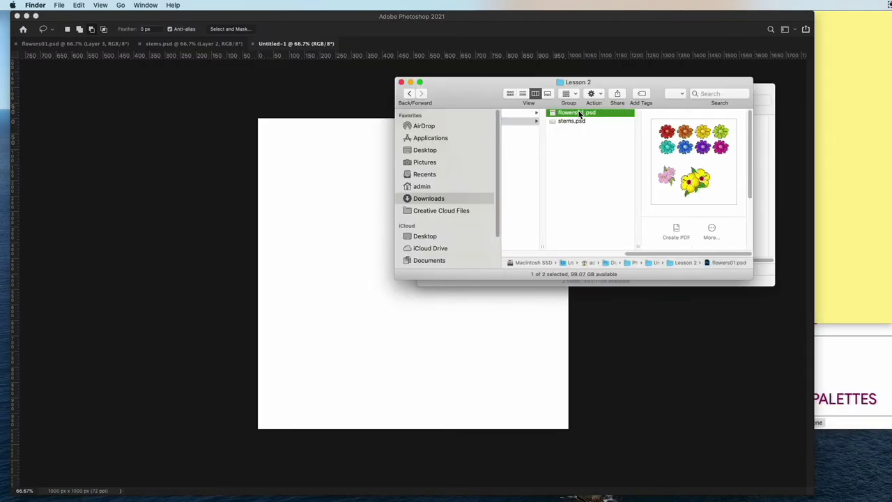
{"action": "left_click_drag", "start_coordinate": [579, 114], "coordinate": [368, 171]}
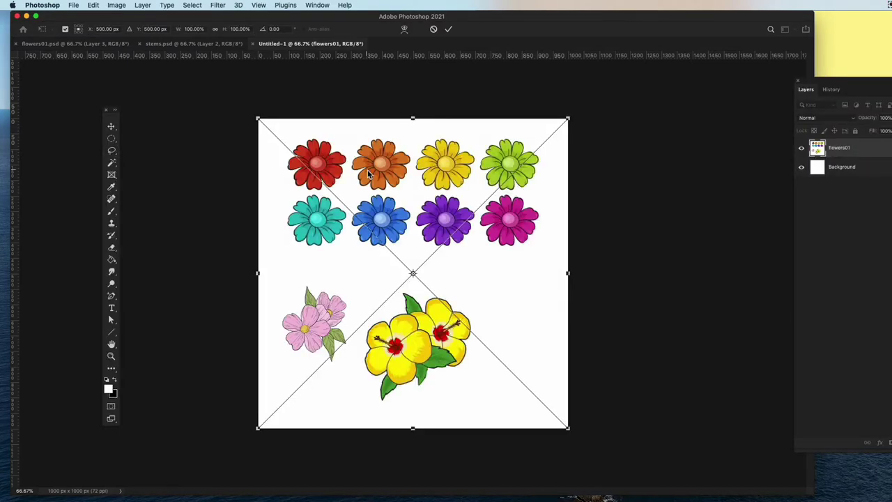
{"action": "key", "text": "Return"}
Compare the layers of the placed flowers in the untitled document with the separately opened flowers01.psd and stems.psd.
{"action": "left_click", "coordinate": [162, 46]}
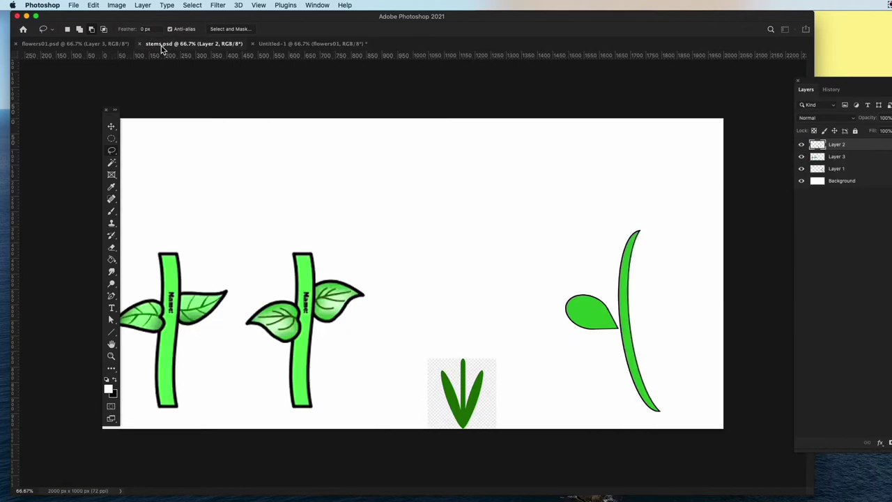
{"action": "left_click", "coordinate": [101, 48]}
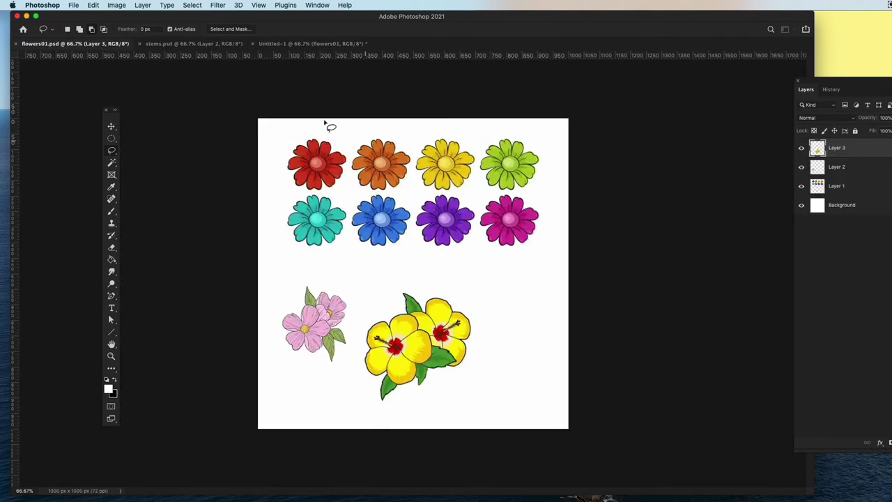
{"action": "left_click", "coordinate": [279, 44]}
{"action": "left_click", "coordinate": [231, 46]}
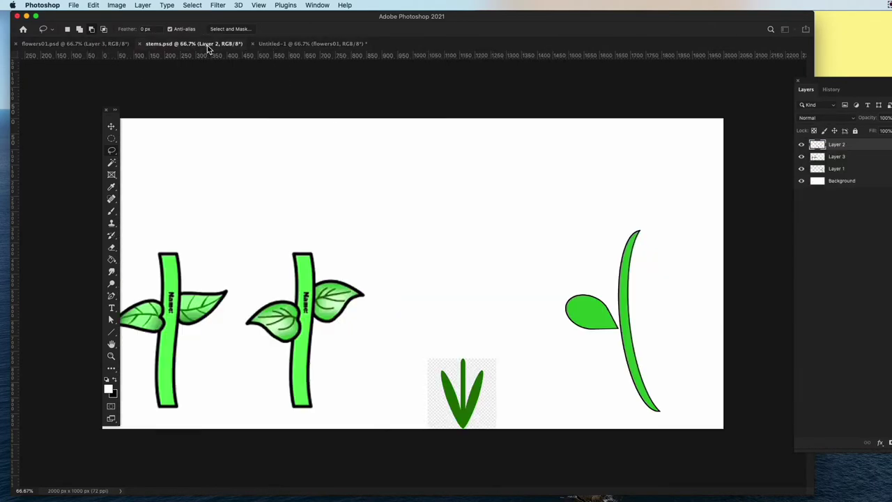
{"action": "left_click", "coordinate": [298, 44]}
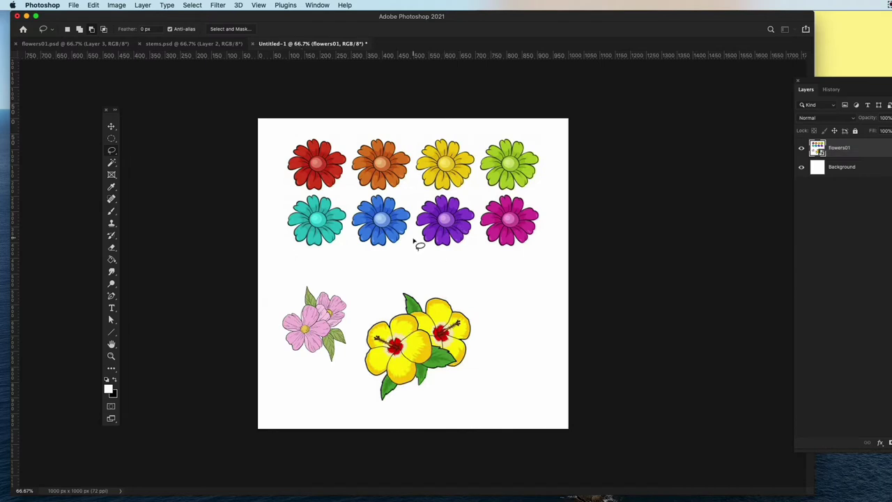
{"action": "left_click", "coordinate": [111, 126]}
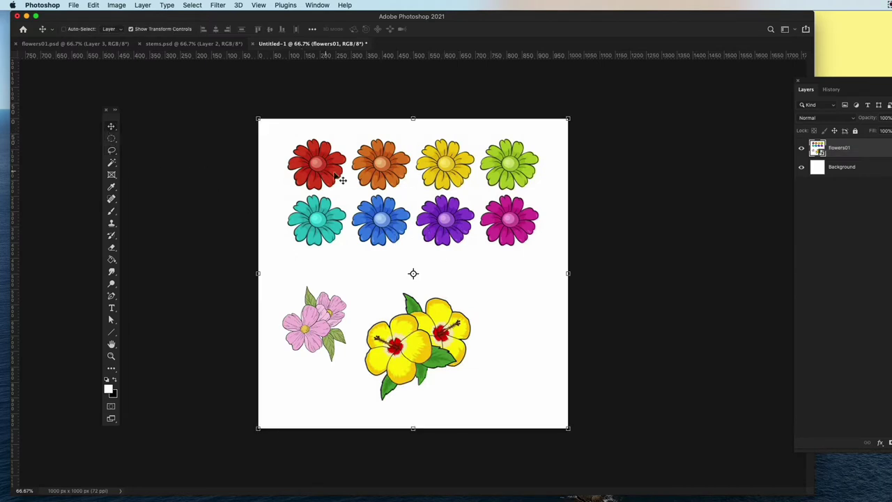
{"action": "left_click", "coordinate": [41, 44]}
{"action": "left_click_drag", "start_coordinate": [43, 47], "coordinate": [260, 46]}
{"action": "left_click", "coordinate": [89, 45]}
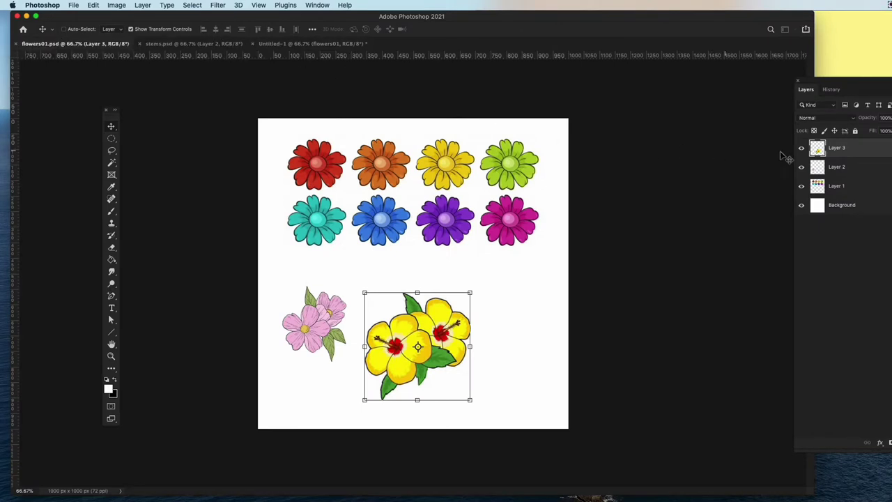
{"action": "left_click", "coordinate": [292, 44]}
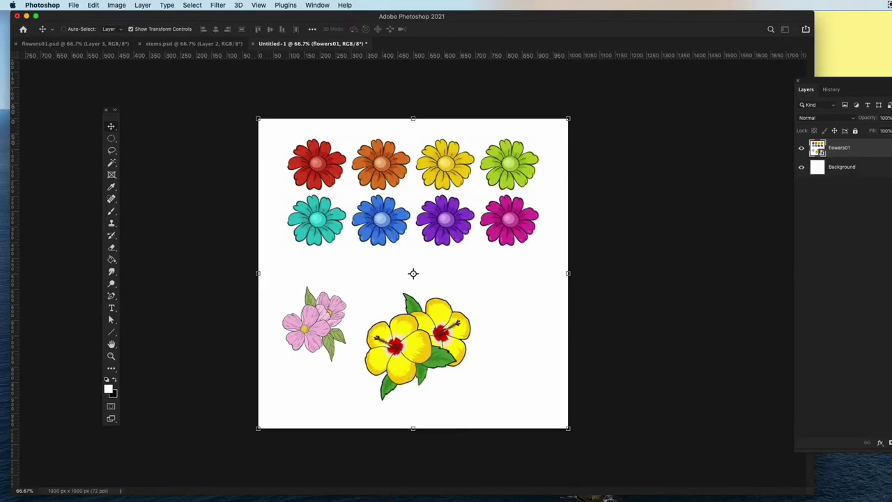
Bring the Layers panel fully into view and delete the placed flowers01 layer from the untitled document.
{"action": "left_click_drag", "start_coordinate": [885, 79], "coordinate": [779, 75]}
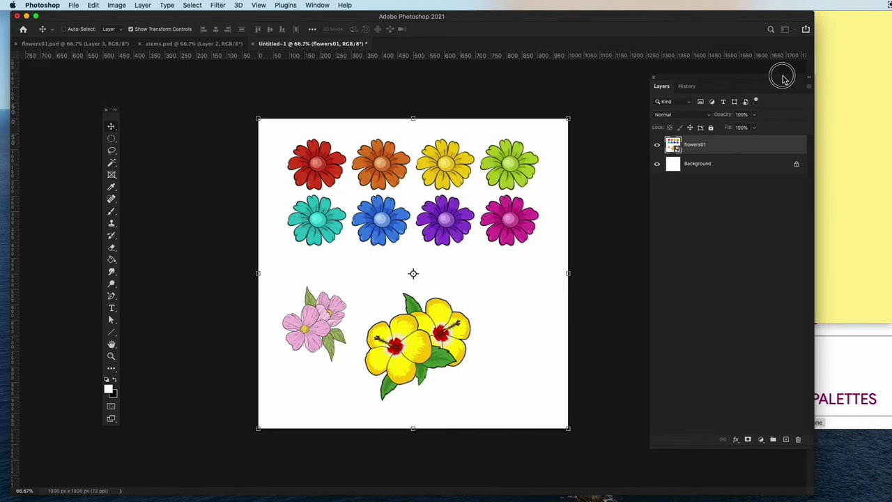
{"action": "left_click", "coordinate": [777, 147]}
{"action": "left_click_drag", "start_coordinate": [777, 147], "coordinate": [795, 445]}
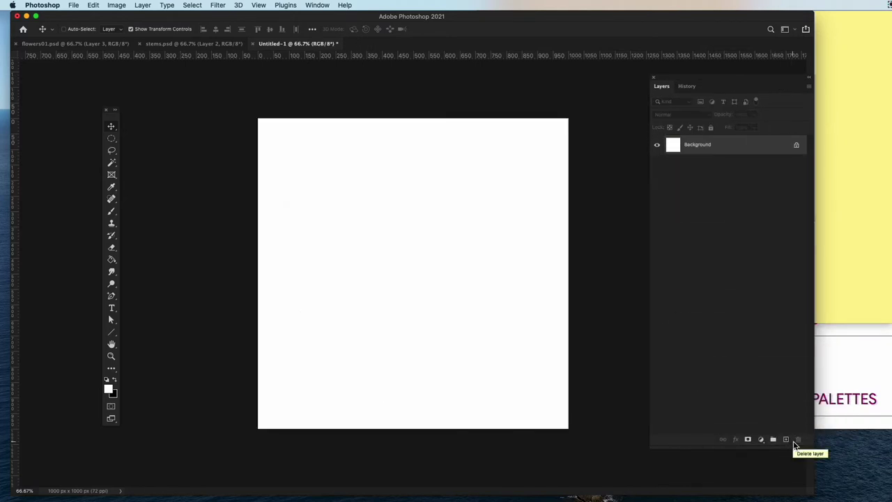
Switch to Finder, place stems.psd into the blank Photoshop document and scale it to about 52%.
{"action": "key", "text": "super+Tab"}
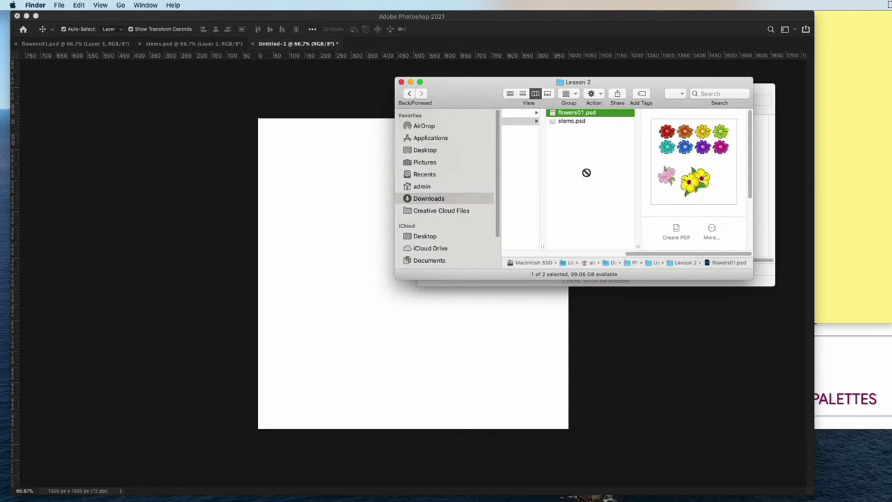
{"action": "left_click", "coordinate": [571, 123]}
{"action": "left_click_drag", "start_coordinate": [584, 124], "coordinate": [314, 175]}
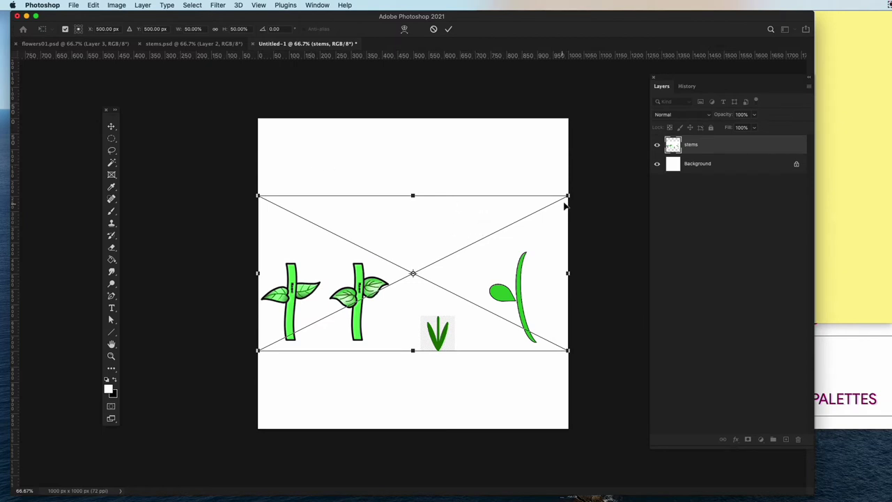
{"action": "left_click_drag", "start_coordinate": [568, 196], "coordinate": [582, 188]}
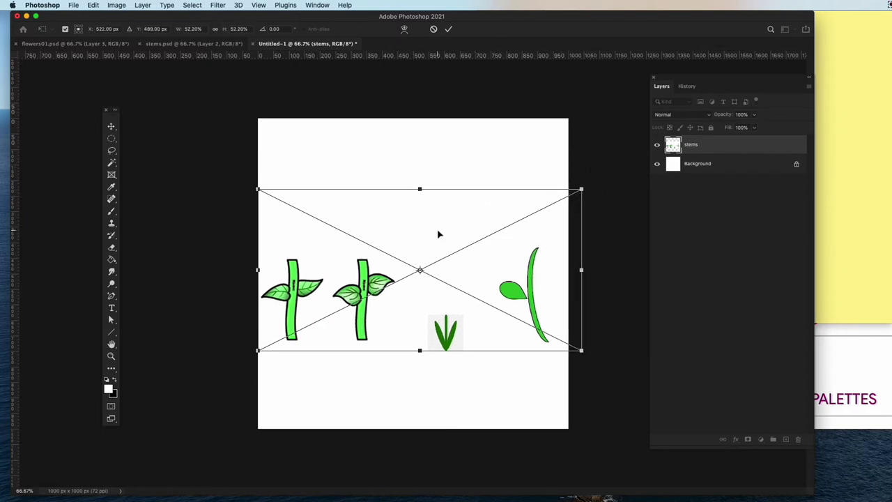
{"action": "key", "text": "Return"}
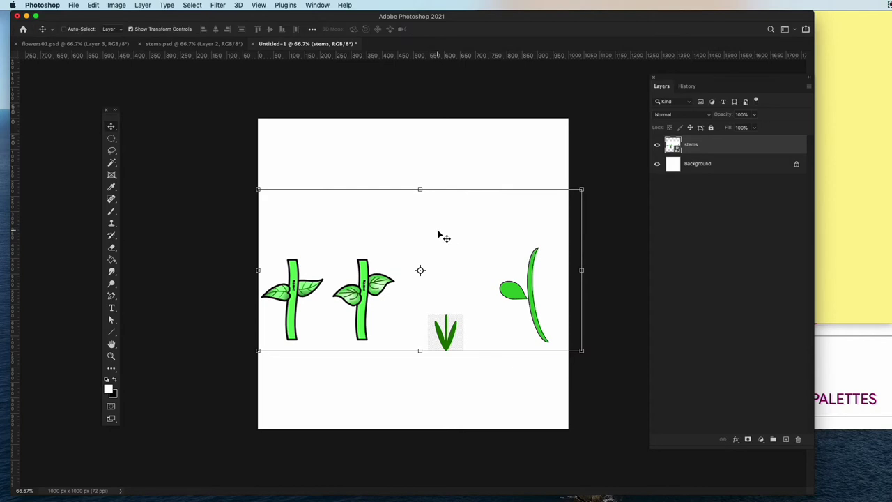
Compare the placed stems with the layers of stems.psd, and delete the stems layer from the untitled document.
{"action": "left_click", "coordinate": [185, 45]}
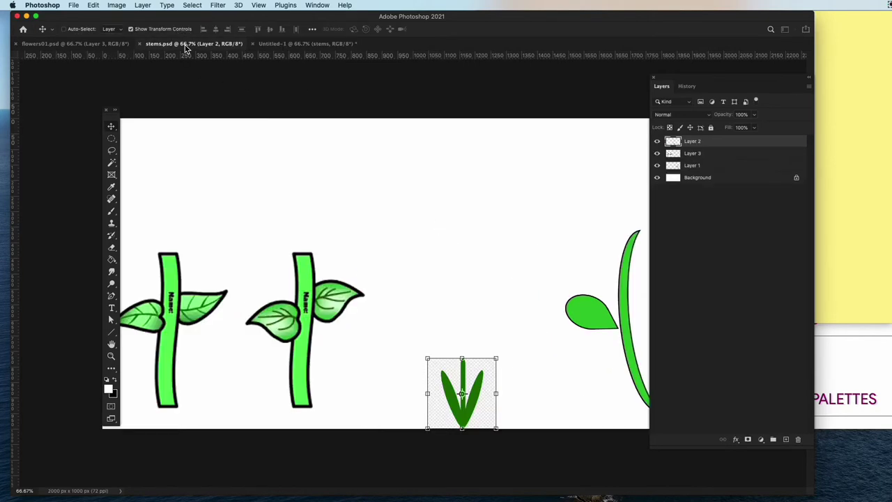
{"action": "left_click", "coordinate": [280, 44]}
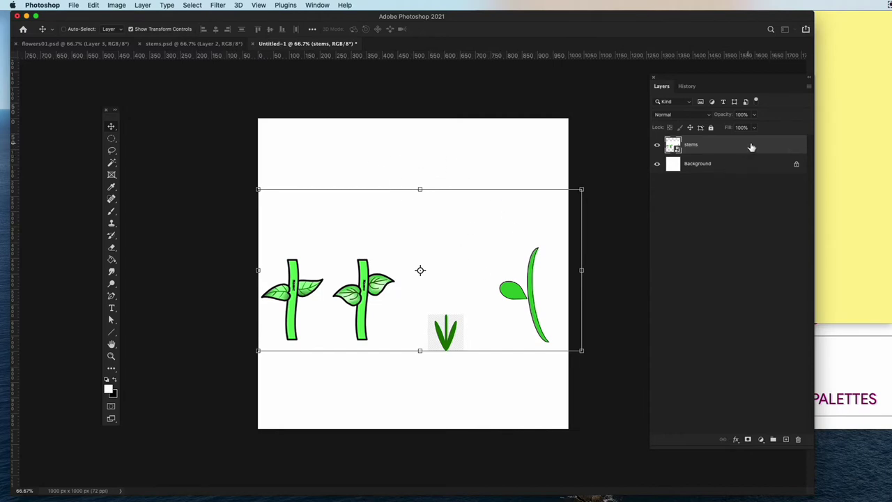
{"action": "left_click_drag", "start_coordinate": [764, 146], "coordinate": [802, 439]}
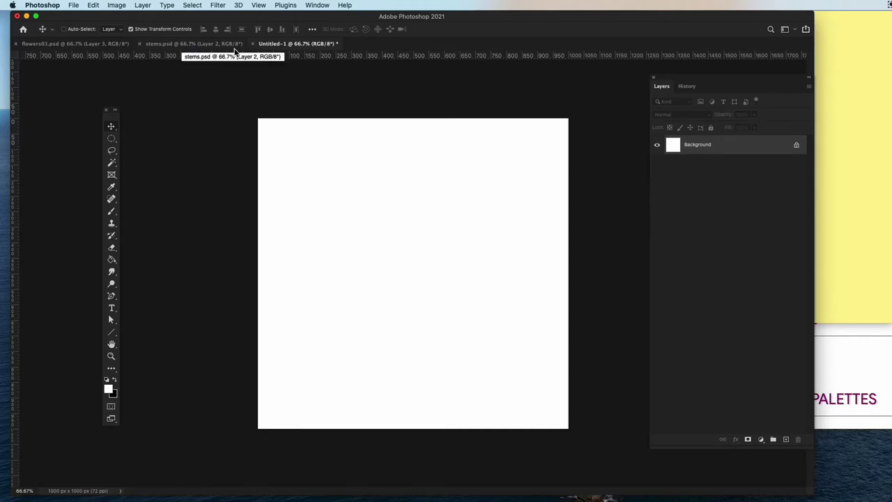
In stems.psd, select the layer of the two leafy stems from the canvas and toggle its visibility off and on.
{"action": "left_click", "coordinate": [170, 46]}
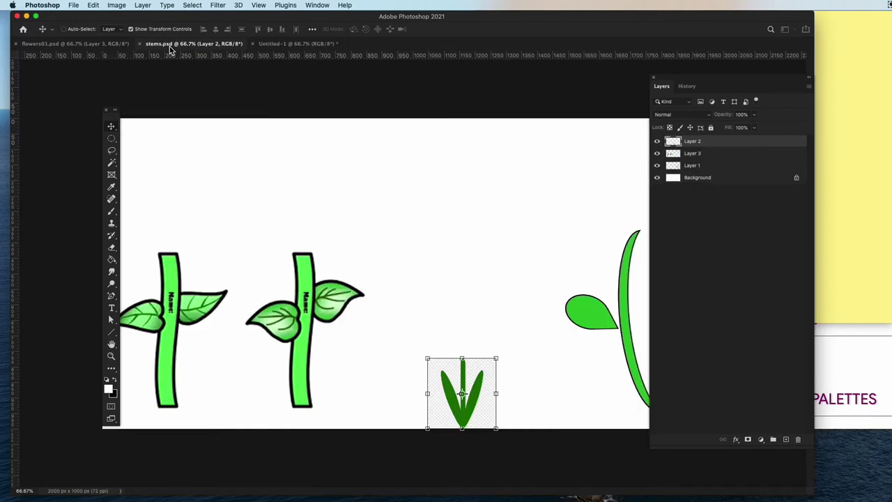
{"action": "left_click", "coordinate": [81, 46]}
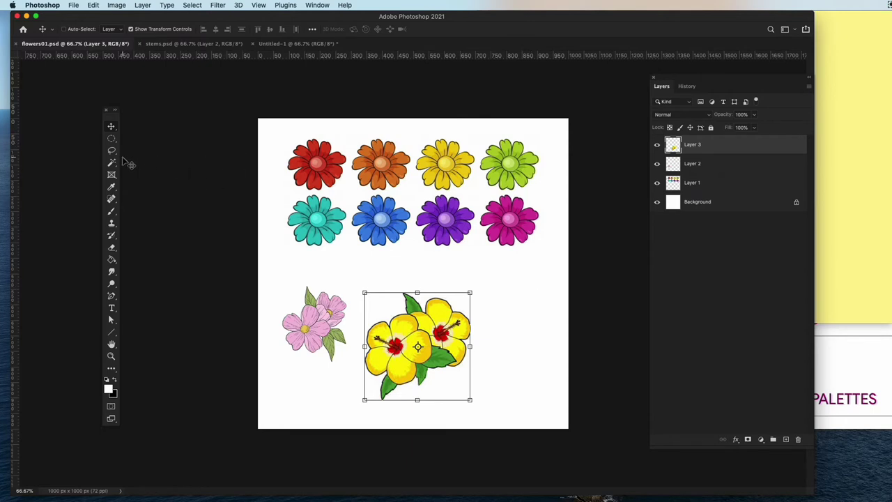
{"action": "left_click", "coordinate": [162, 44]}
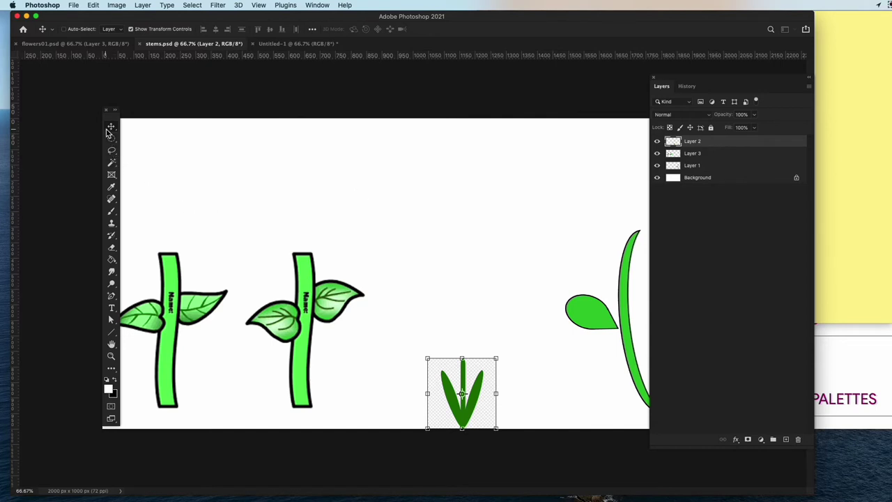
{"action": "right_click", "coordinate": [304, 323]}
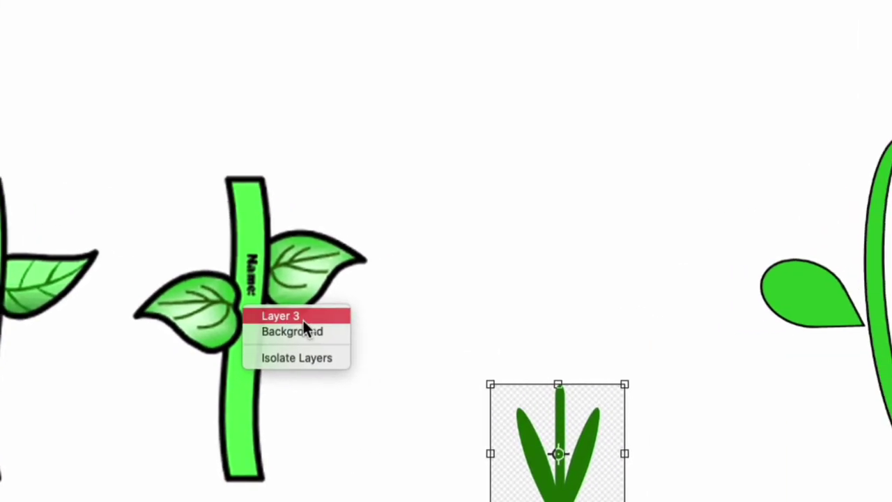
{"action": "left_click", "coordinate": [398, 333]}
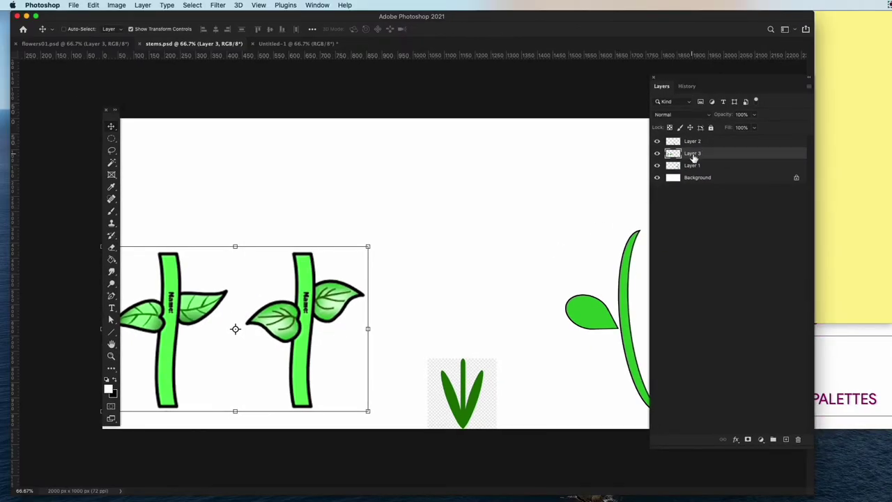
{"action": "left_click", "coordinate": [658, 154]}
{"action": "left_click", "coordinate": [659, 153]}
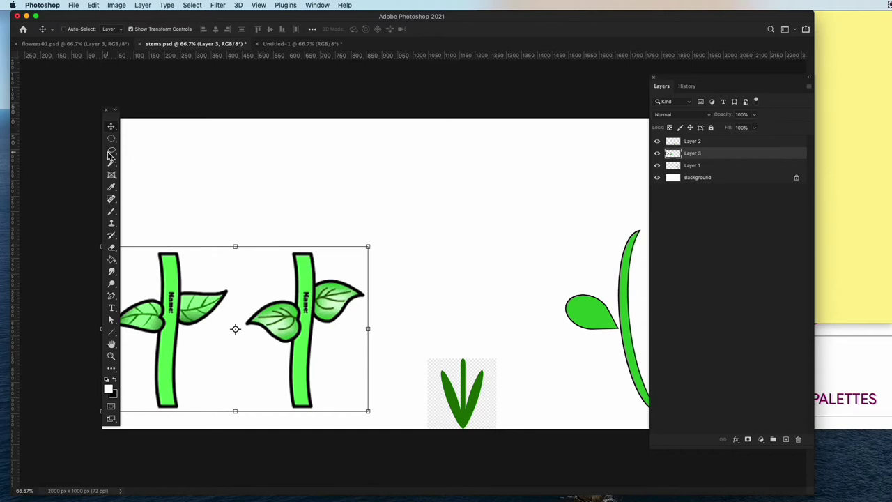
Rename the layer of the two leafy stems "2 Stemps" and select Layer 1 below it.
{"action": "double_click", "coordinate": [693, 153]}
{"action": "type", "text": "2 Stems"}
{"action": "left_click", "coordinate": [705, 166]}
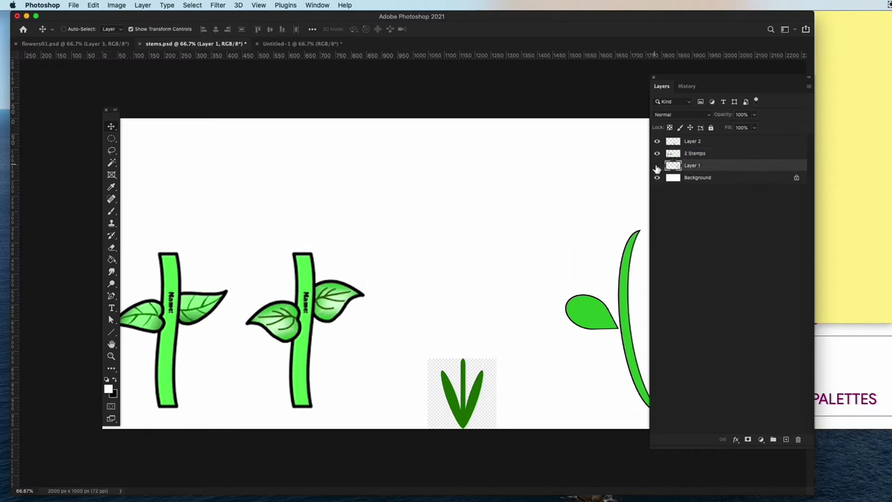
Toggle the visibility of Layer 1, which holds the curved stem, and rename it "curve Stems".
{"action": "left_click", "coordinate": [657, 166]}
{"action": "left_click", "coordinate": [657, 168]}
{"action": "double_click", "coordinate": [691, 166]}
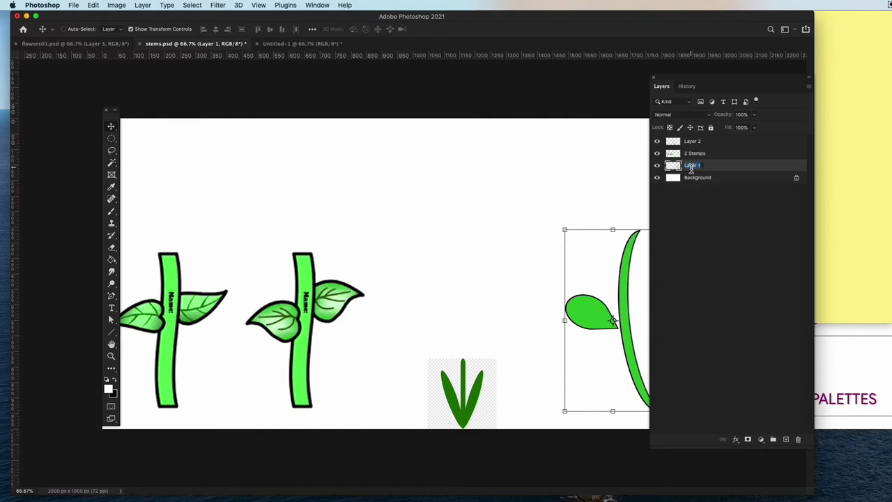
{"action": "type", "text": "curve Stems"}
{"action": "key", "text": "Return"}
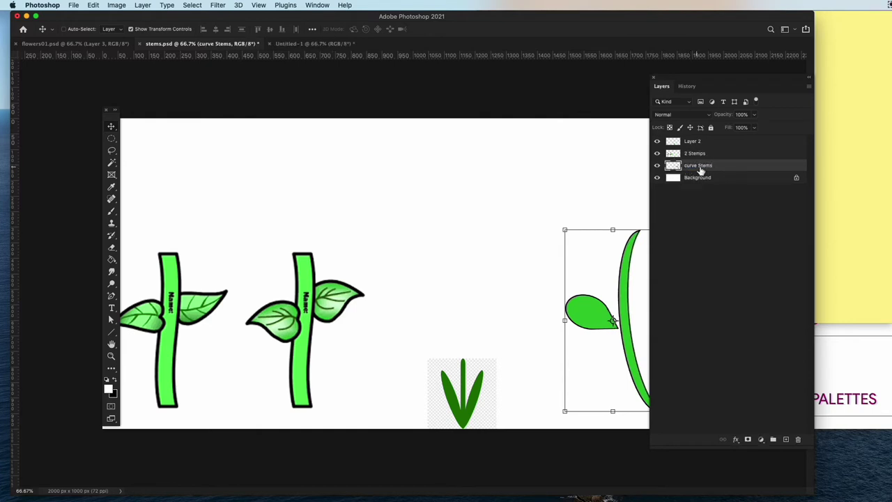
Rename Layer 2, which holds the small green sprout, "Small Stems".
{"action": "left_click", "coordinate": [701, 141]}
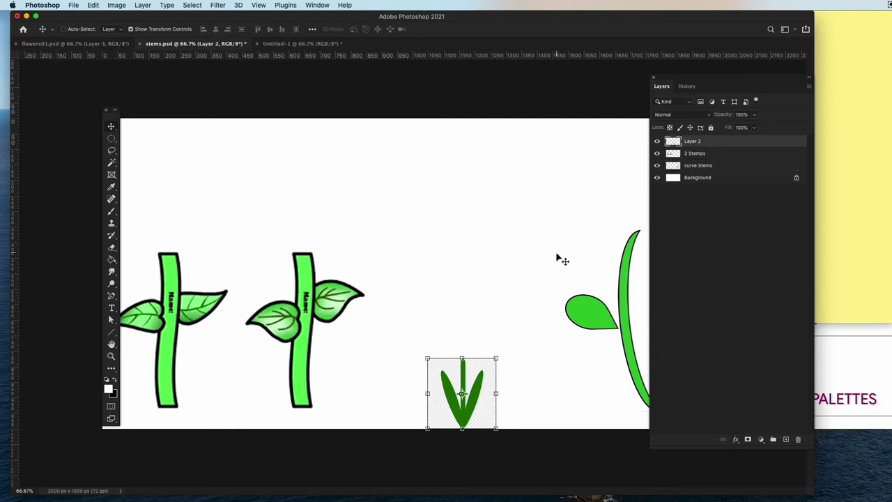
{"action": "double_click", "coordinate": [693, 142]}
{"action": "type", "text": "Small Stems"}
{"action": "key", "text": "Return"}
Move the curved stem and leaf of the curve Stems layer down and to the left until the stem's base reaches the canvas's lower edge.
{"action": "left_click", "coordinate": [707, 157]}
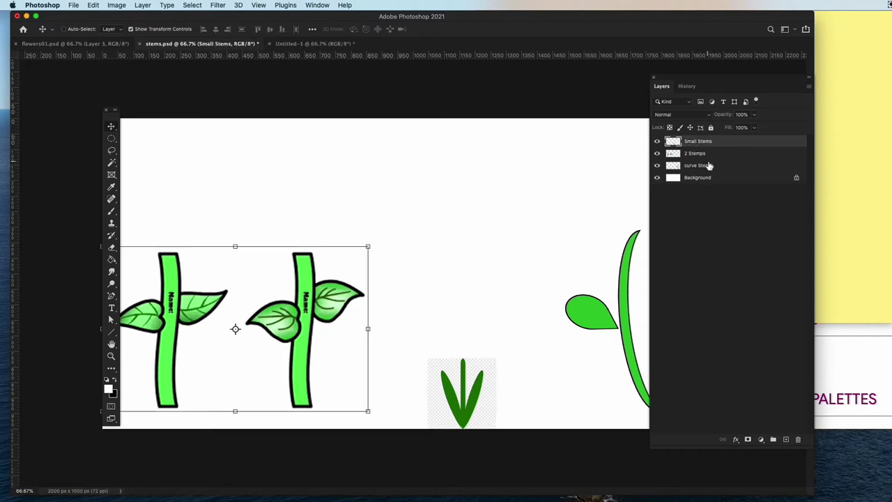
{"action": "left_click", "coordinate": [635, 231]}
{"action": "left_click", "coordinate": [634, 237]}
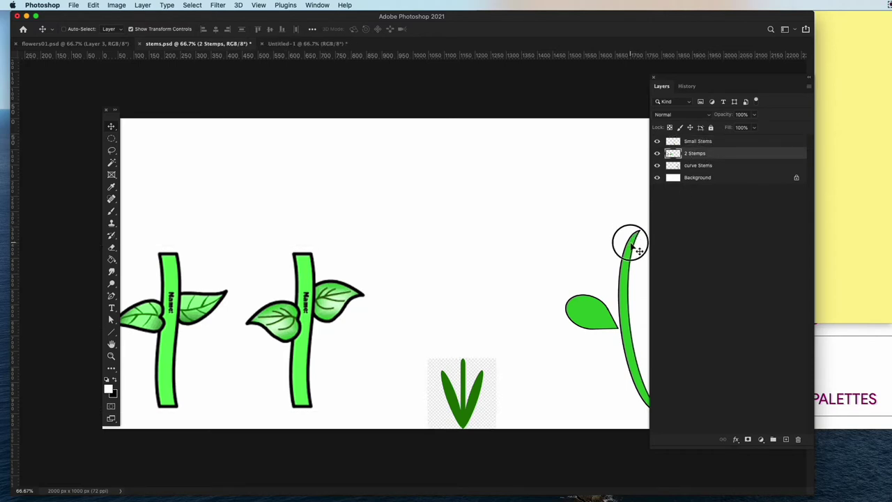
{"action": "left_click", "coordinate": [712, 168]}
{"action": "left_click_drag", "start_coordinate": [621, 239], "coordinate": [589, 272]}
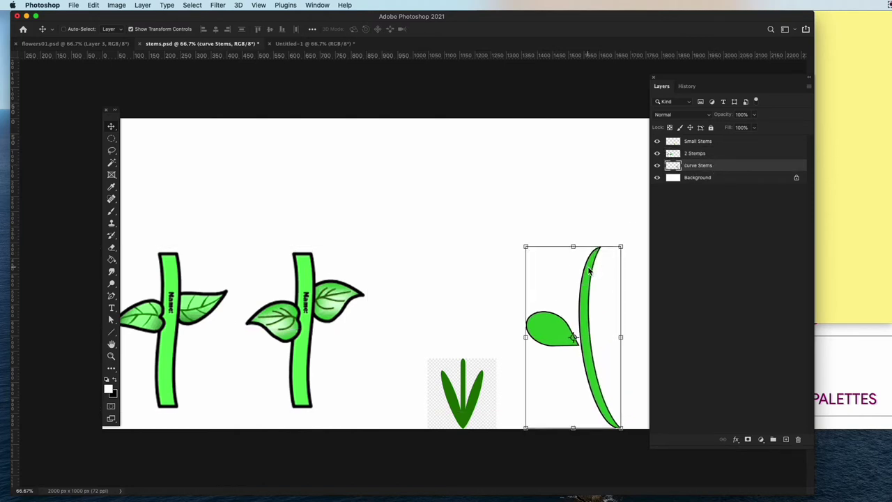
Select the 2 Stemps layer, try the Magnetic Lasso variant, and set the standard Lasso tool as active.
{"action": "left_click", "coordinate": [698, 155]}
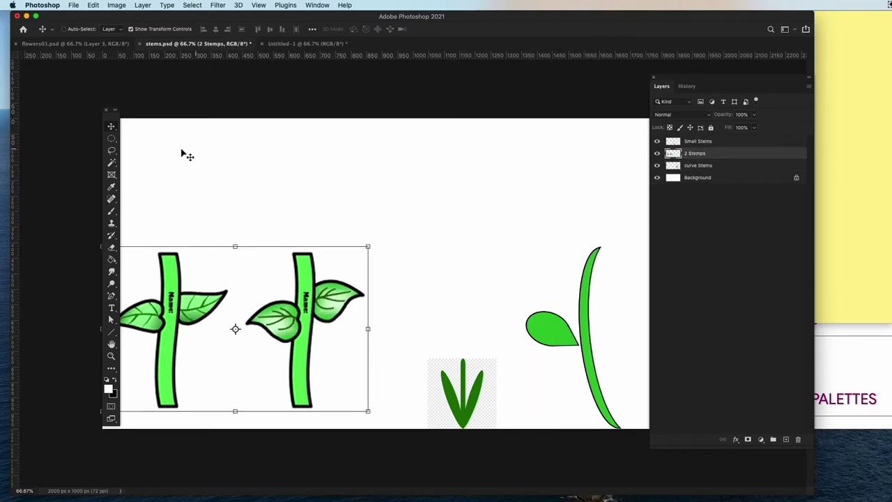
{"action": "left_click", "coordinate": [112, 151]}
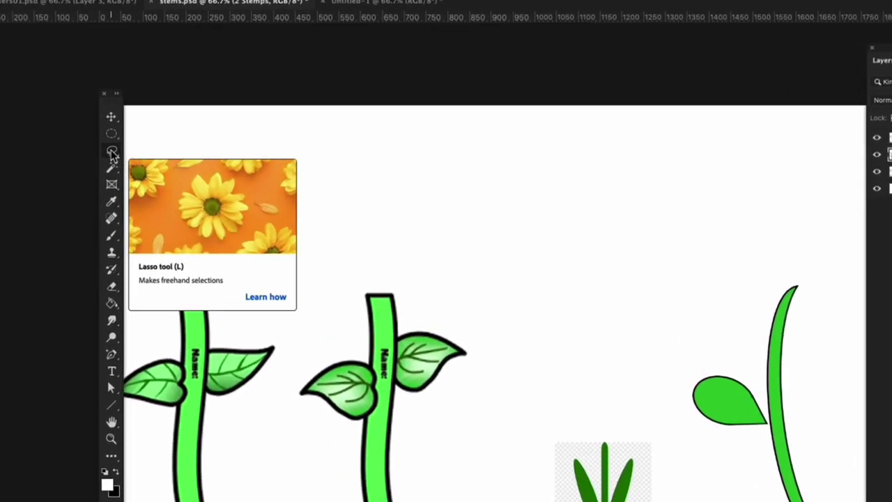
{"action": "right_click", "coordinate": [112, 152]}
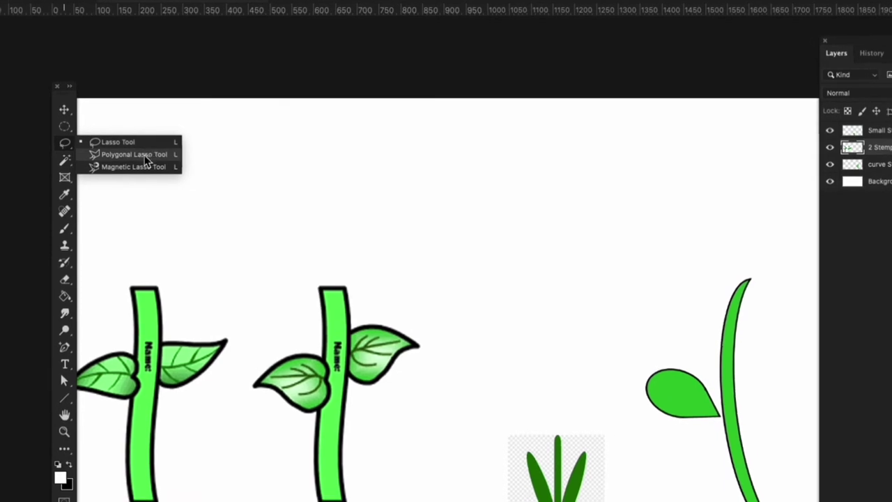
{"action": "left_click", "coordinate": [132, 167]}
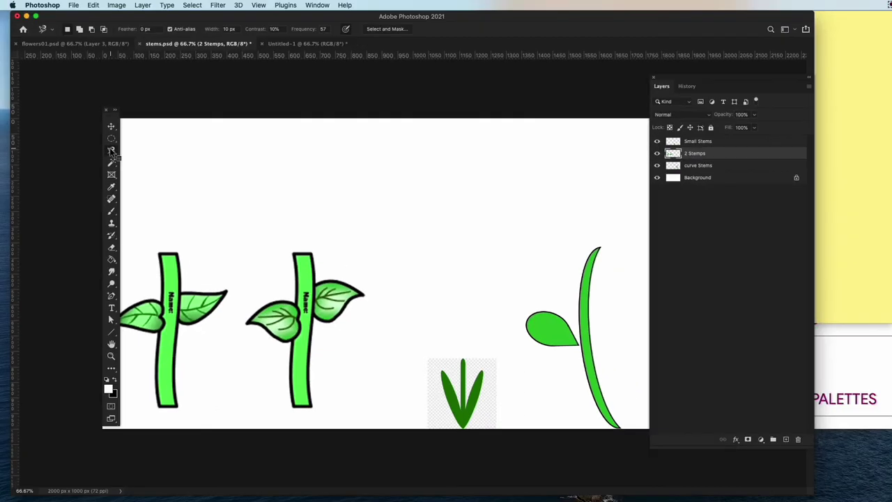
{"action": "left_click", "coordinate": [117, 153]}
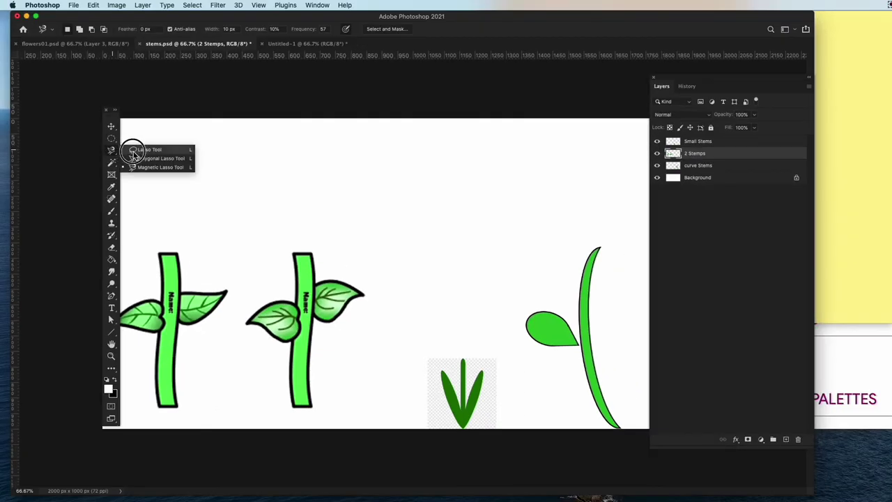
{"action": "left_click", "coordinate": [142, 159]}
{"action": "mouse_move", "coordinate": [143, 161]}
{"action": "left_mouse_down"}
{"action": "mouse_move", "coordinate": [150, 173]}
{"action": "mouse_move", "coordinate": [150, 150]}
{"action": "left_mouse_up"}
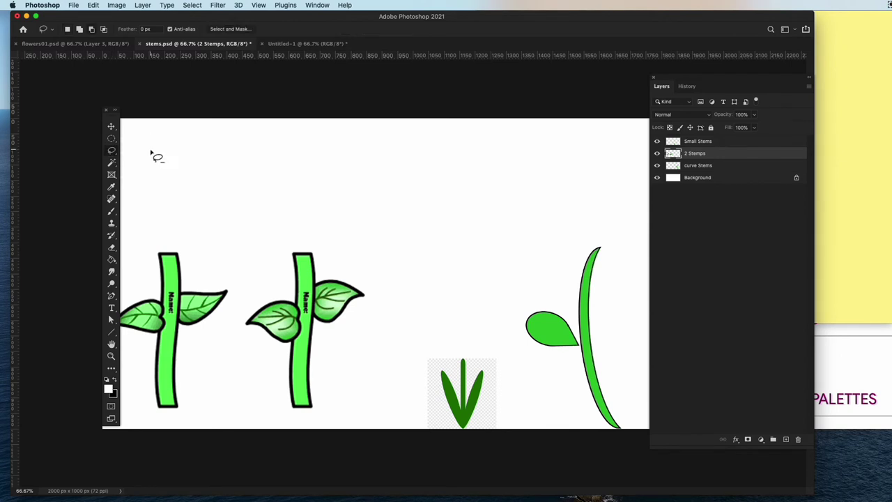
Correct the name of the 2 Stemps layer to "2 Stems".
{"action": "double_click", "coordinate": [705, 155]}
{"action": "left_click", "coordinate": [707, 157]}
{"action": "type", "text": "s"}
{"action": "key", "text": "Return"}
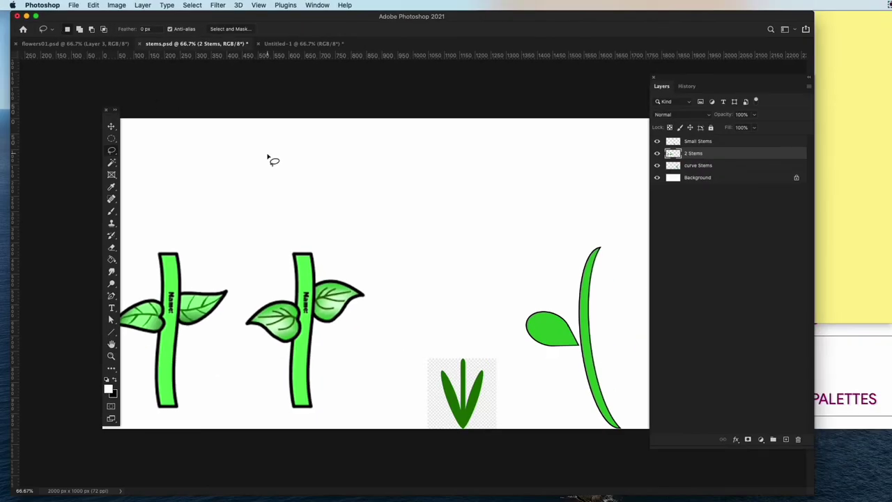
Add a new layer above Small Stems and draw an elliptical selection in the blank area above the leafy stems.
{"action": "left_click", "coordinate": [729, 143]}
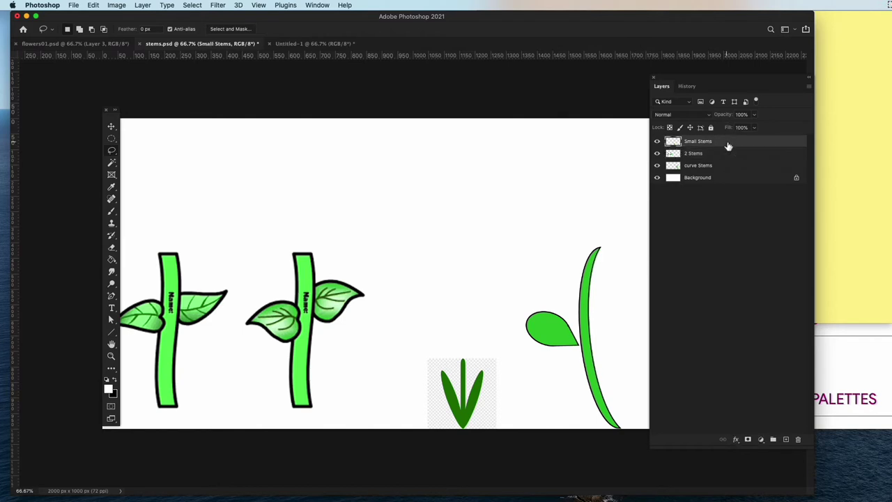
{"action": "left_click", "coordinate": [787, 440]}
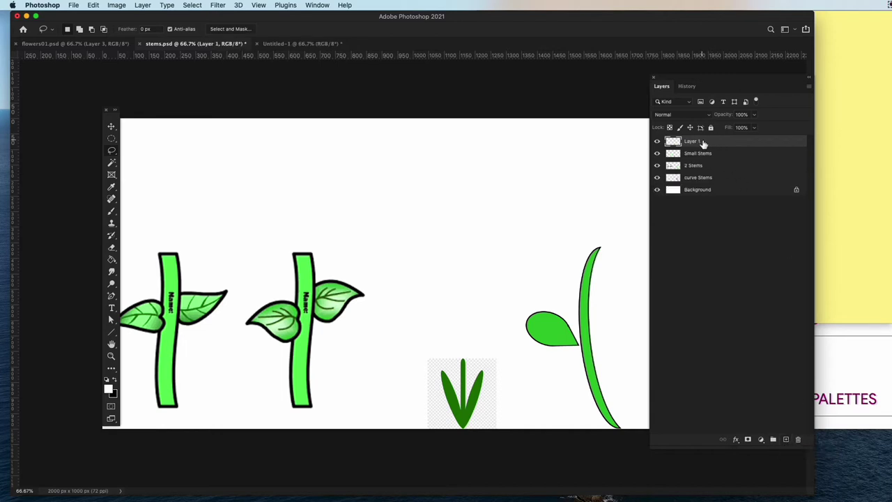
{"action": "left_click", "coordinate": [110, 139]}
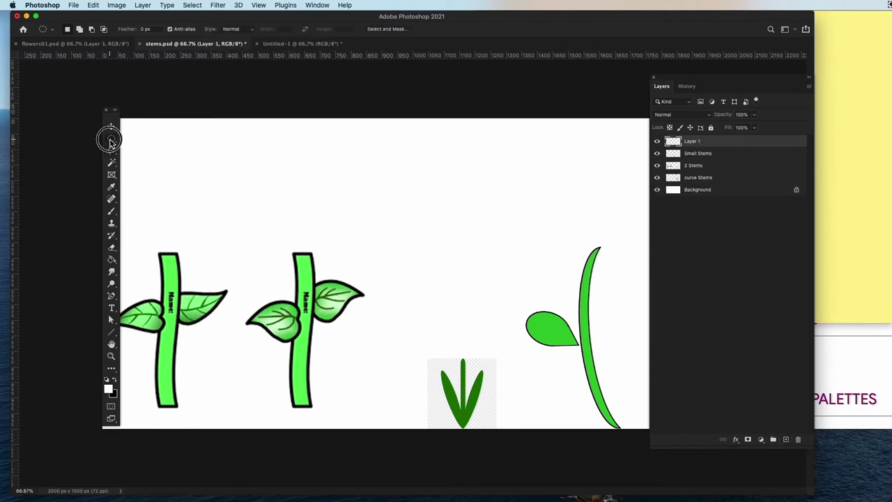
{"action": "left_click_drag", "start_coordinate": [274, 128], "coordinate": [417, 233]}
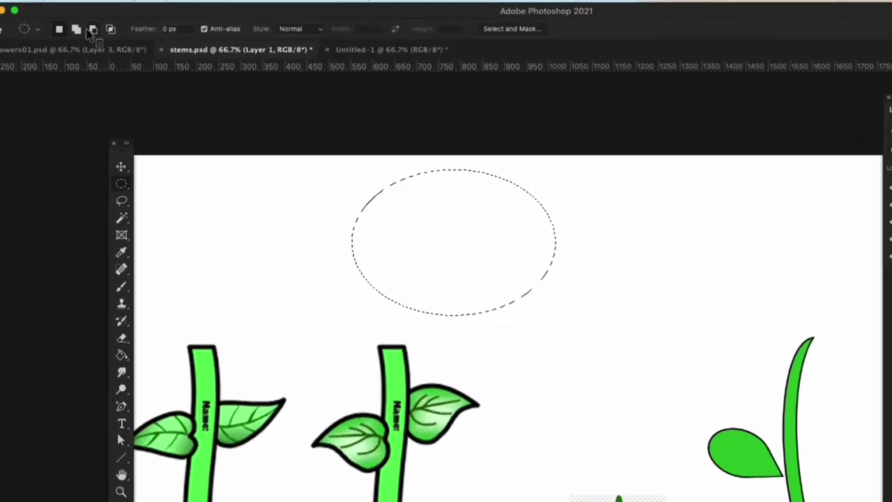
Subtract two overlapping ellipses from the elliptical selection and add a smaller ellipse along its lower edge.
{"action": "left_click", "coordinate": [94, 35]}
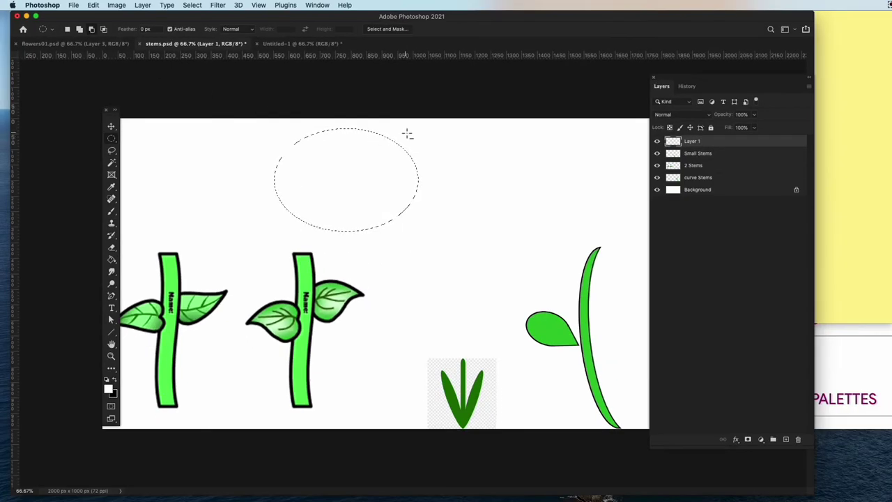
{"action": "left_click_drag", "start_coordinate": [408, 134], "coordinate": [454, 253]}
{"action": "left_click_drag", "start_coordinate": [279, 139], "coordinate": [370, 213]}
{"action": "left_click", "coordinate": [78, 30]}
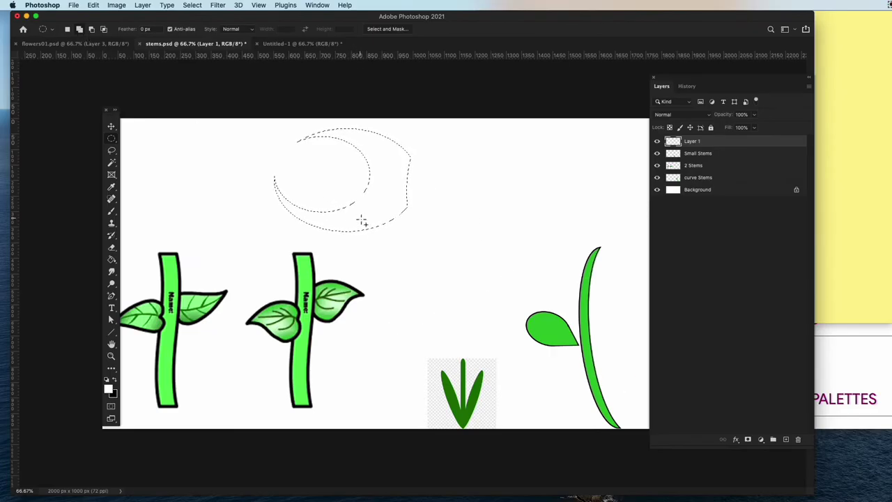
{"action": "left_click_drag", "start_coordinate": [362, 221], "coordinate": [423, 269]}
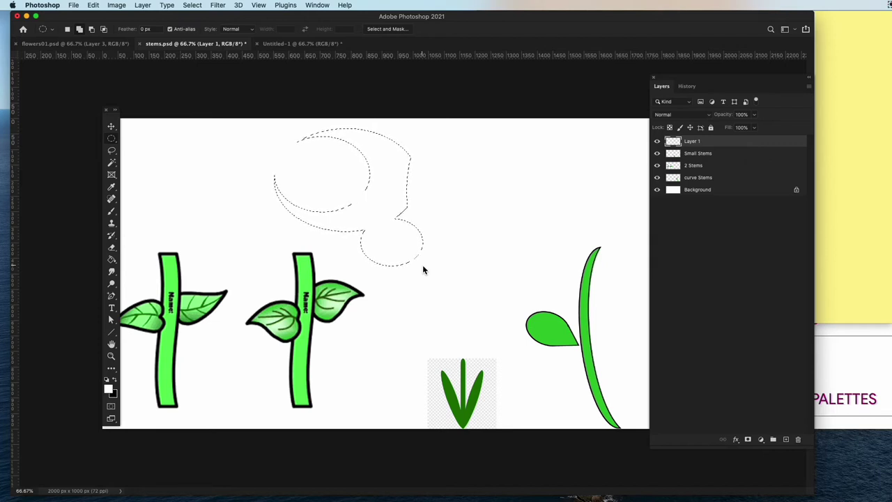
Switch to Stickies and add note 2, "DESELECT marching ants", with the lines "Press out on the canvas" and "Cmd-D / Ctrl-D".
{"action": "left_click", "coordinate": [863, 165]}
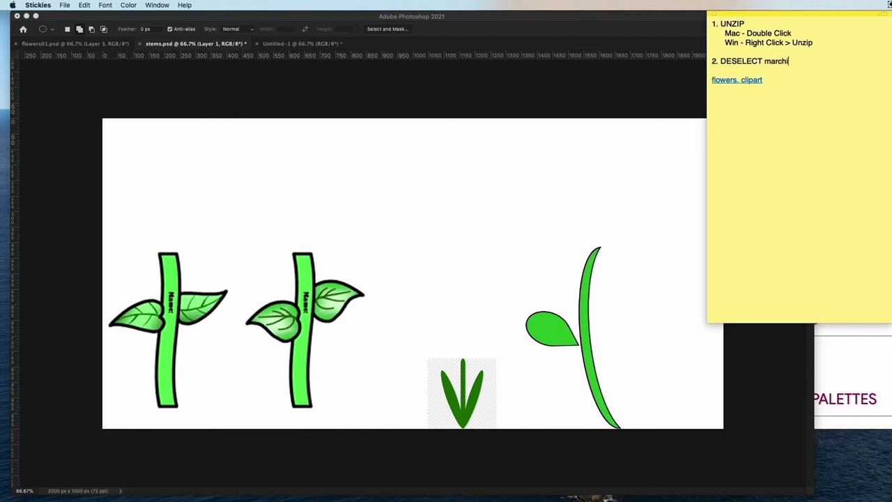
{"action": "key", "text": "Return"}
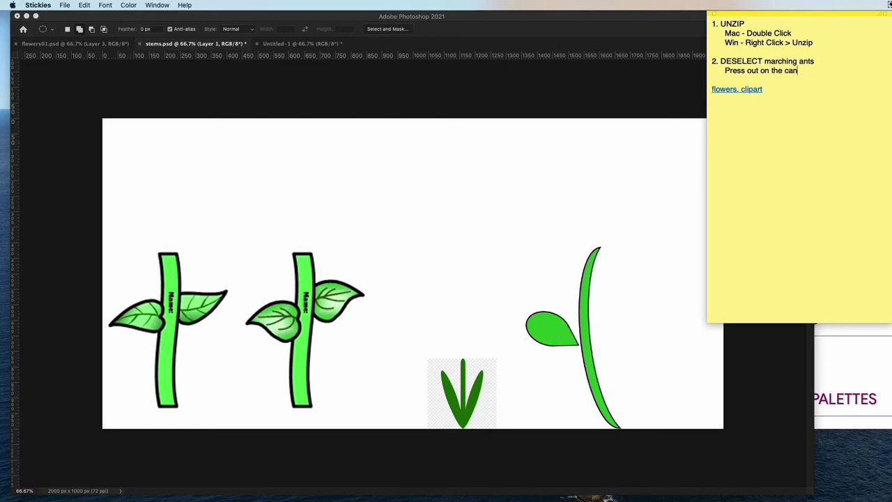
{"action": "key", "text": "Return"}
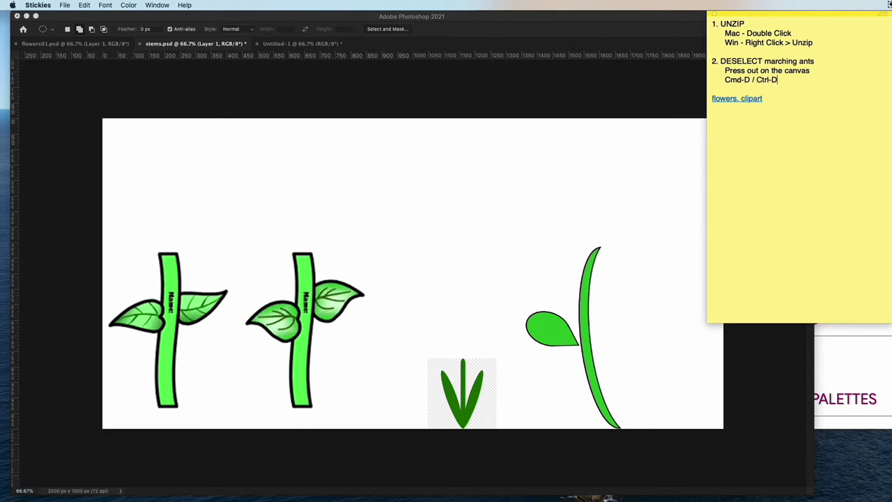
Switch back to Photoshop and deselect the combined elliptical selection.
{"action": "left_click", "coordinate": [558, 29]}
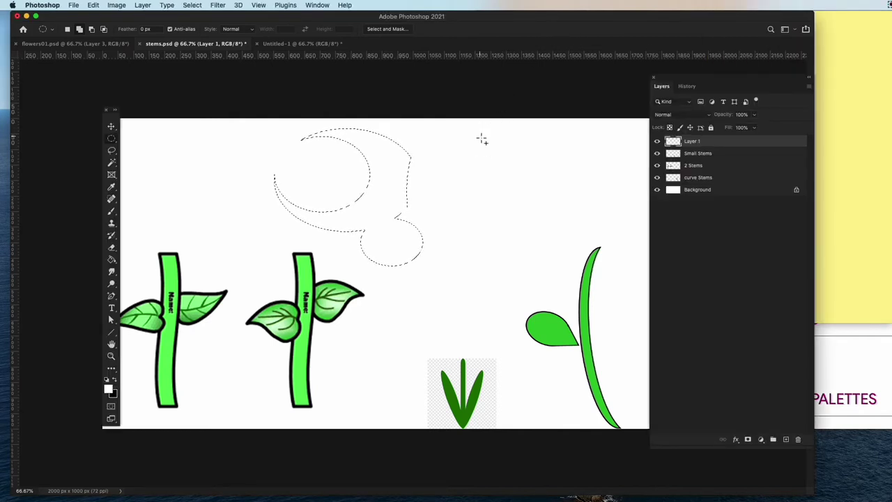
{"action": "left_click", "coordinate": [111, 138]}
{"action": "key", "text": "super+d"}
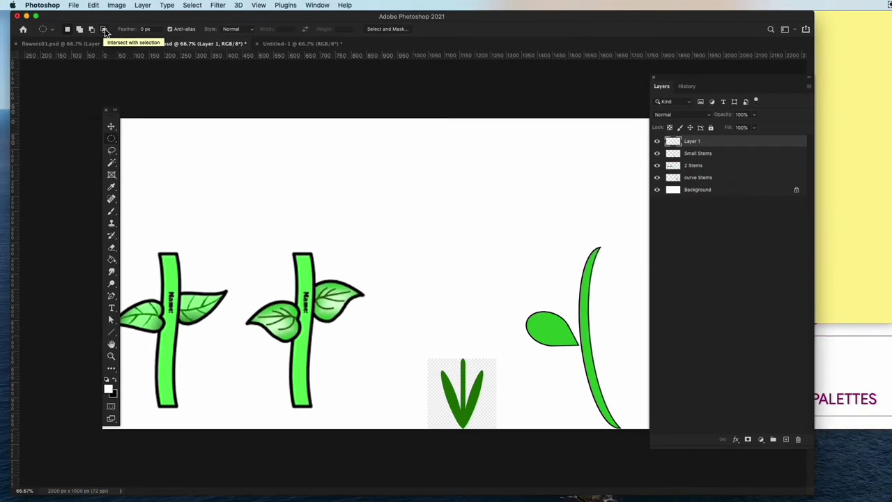
Draw an elliptical selection above the leafy stems, intersect it with a second overlapping ellipse, and clear the selection.
{"action": "left_click_drag", "start_coordinate": [204, 133], "coordinate": [330, 223]}
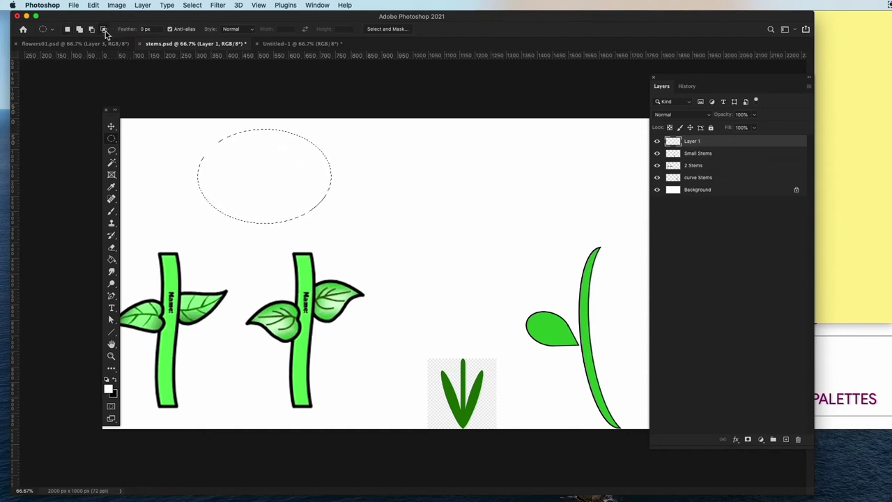
{"action": "left_click", "coordinate": [106, 31]}
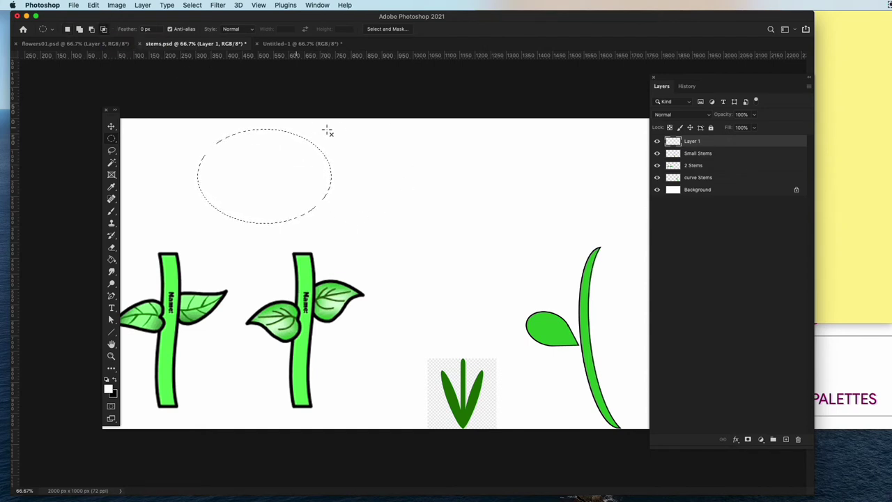
{"action": "left_click", "coordinate": [411, 133]}
{"action": "left_click_drag", "start_coordinate": [412, 133], "coordinate": [300, 225]}
{"action": "left_click", "coordinate": [364, 178]}
Delete the empty Layer 1 and make 2 Stems the active layer for the Lasso tool.
{"action": "left_click", "coordinate": [108, 156]}
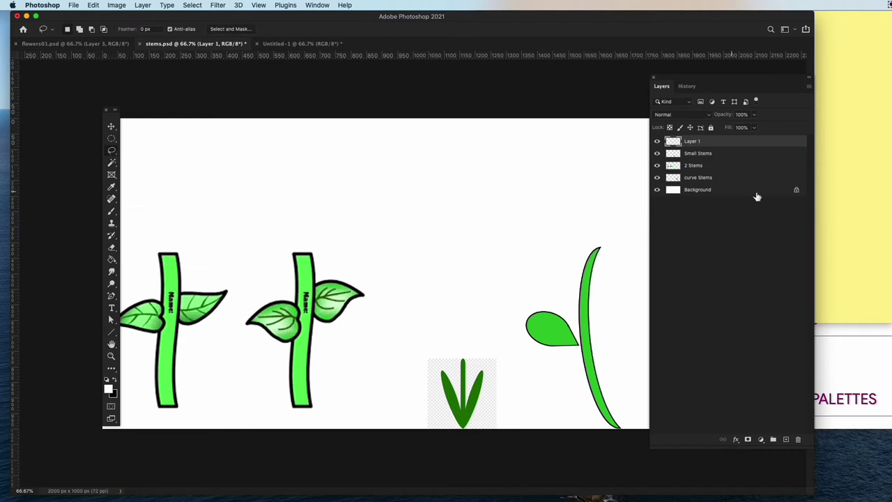
{"action": "right_click", "coordinate": [766, 142]}
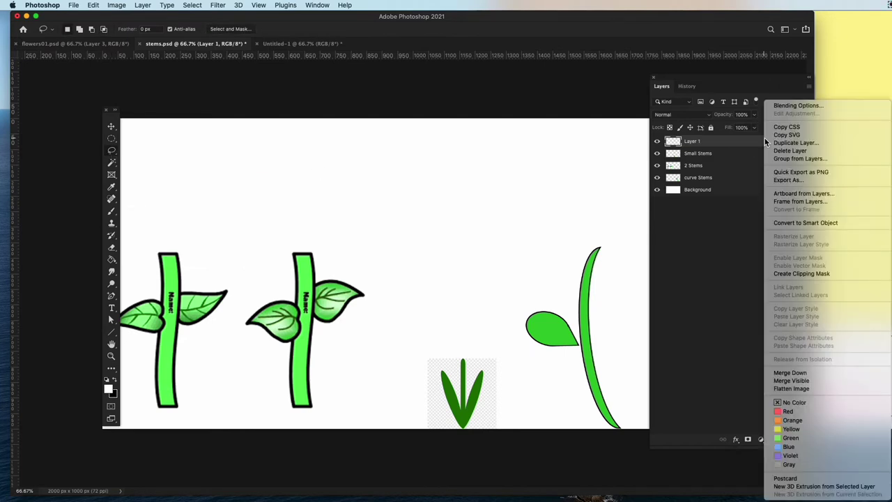
{"action": "left_click", "coordinate": [786, 151]}
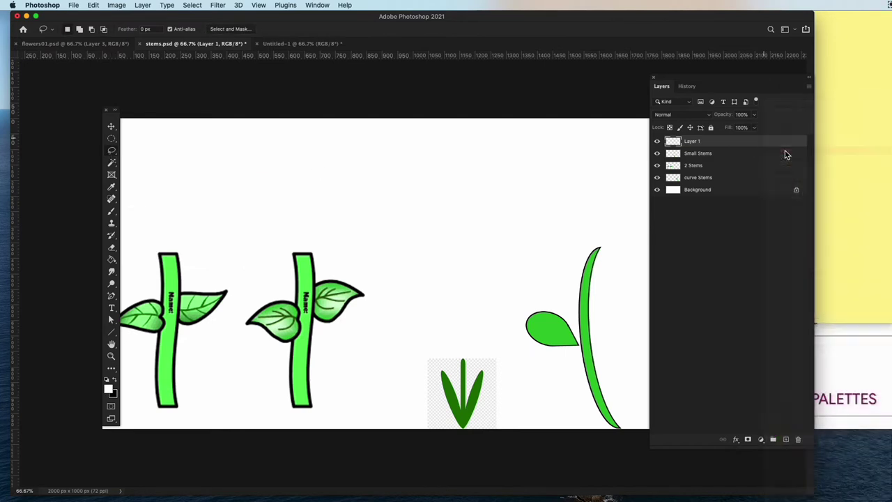
{"action": "left_click", "coordinate": [720, 155]}
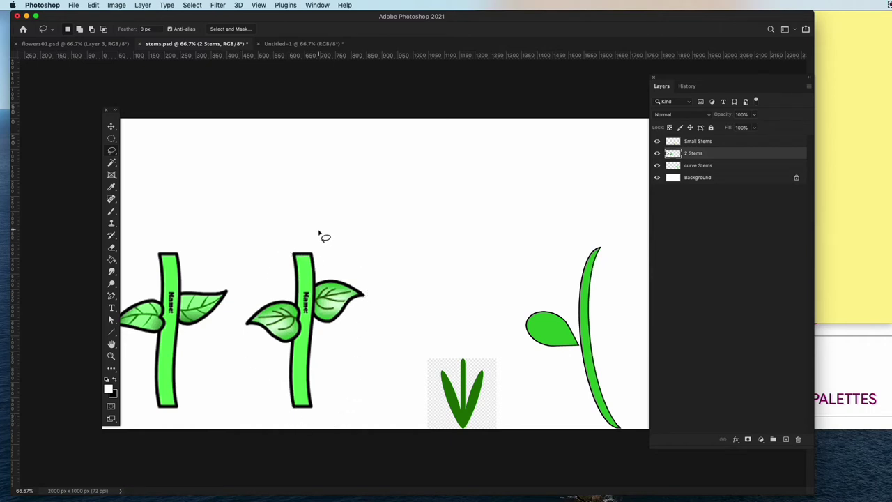
{"action": "mouse_move", "coordinate": [283, 241]}
{"action": "left_mouse_down"}
{"action": "mouse_move", "coordinate": [253, 300]}
{"action": "mouse_move", "coordinate": [278, 406]}
{"action": "mouse_move", "coordinate": [308, 412]}
{"action": "mouse_move", "coordinate": [328, 407]}
{"action": "mouse_move", "coordinate": [325, 329]}
{"action": "mouse_move", "coordinate": [376, 307]}
{"action": "mouse_move", "coordinate": [320, 250]}
{"action": "mouse_move", "coordinate": [292, 235]}
{"action": "mouse_move", "coordinate": [283, 244]}
{"action": "left_mouse_up"}
Switch to Stickies and add note 3, "2 STEMS", with the text "Using the LASSO tool to select around the stem".
{"action": "left_click", "coordinate": [817, 174]}
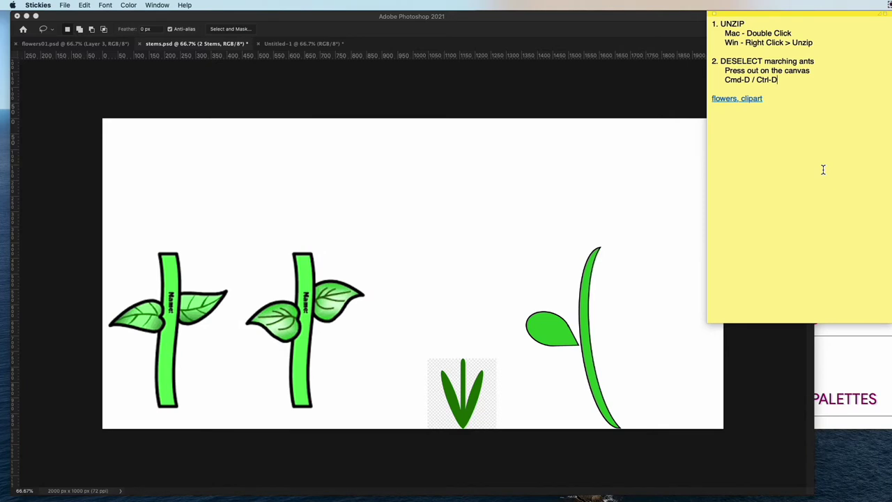
{"action": "key", "text": "Return"}
{"action": "key", "text": "Return"}
{"action": "key", "text": "Up"}
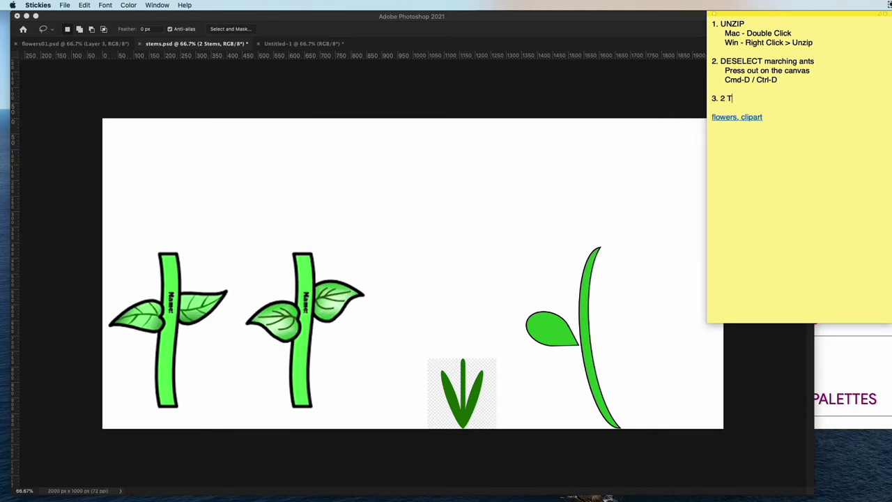
{"action": "type", "text": "3. 2 STEMS"}
{"action": "key", "text": "Return"}
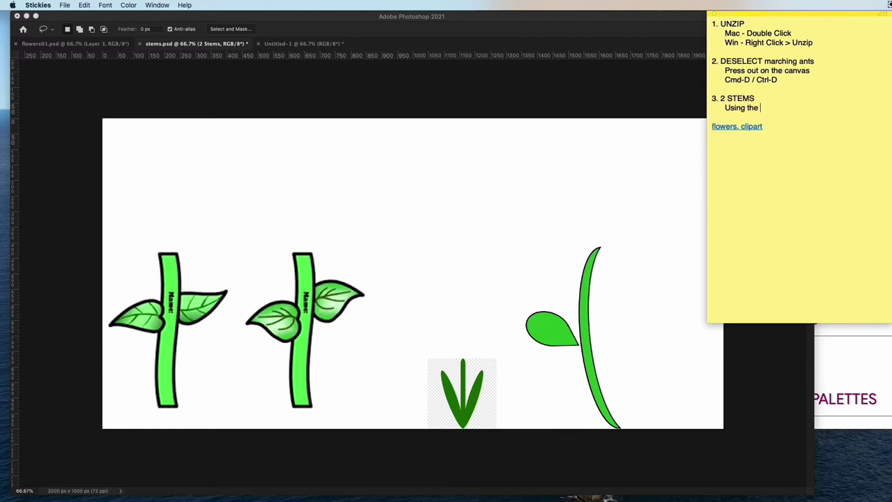
{"action": "type", "text": "SSO tool to select around the"}
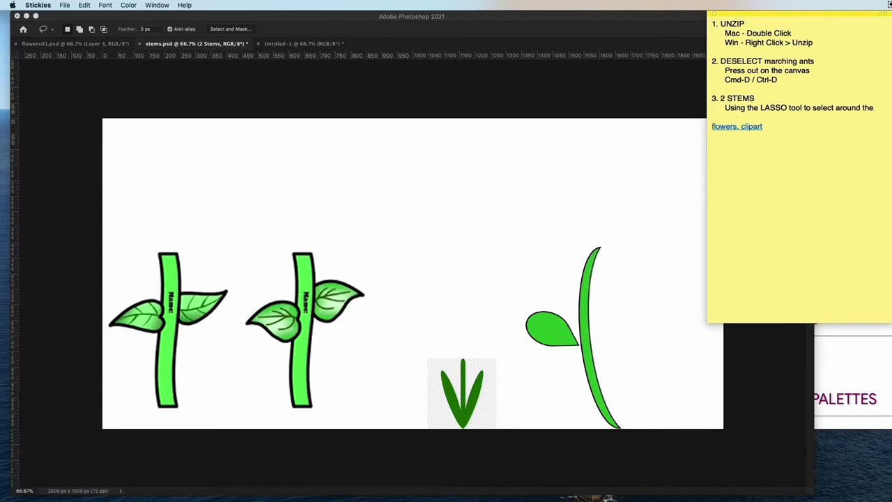
{"action": "key", "text": "Return"}
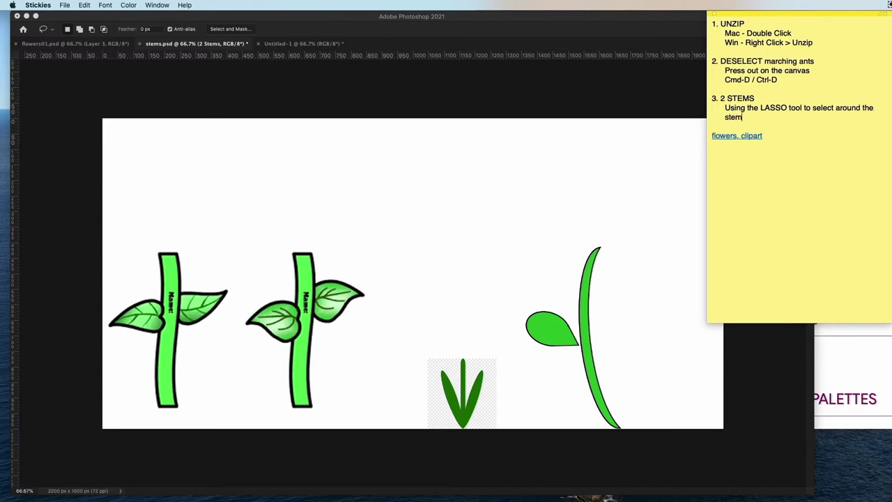
{"action": "type", "text": "stem"}
Add the lines "Copy and Paste" and "Will paste into it's own layer" under note 3.
{"action": "key", "text": "Return"}
{"action": "key", "text": "Return"}
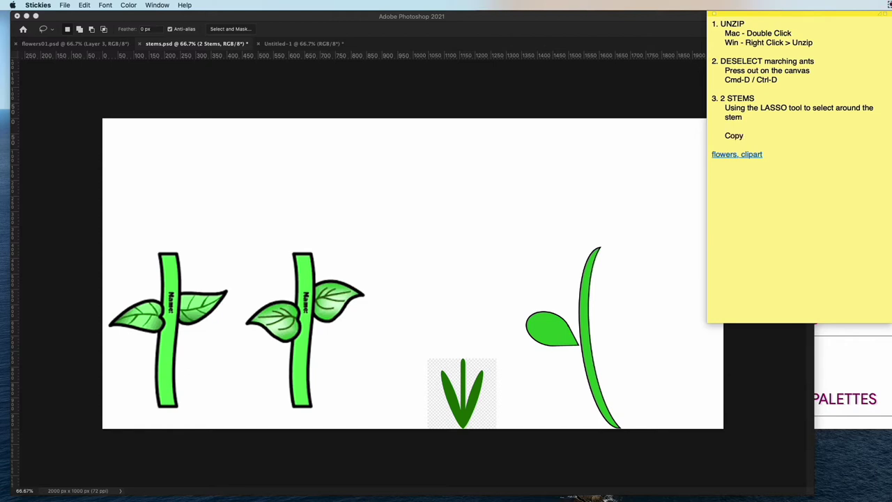
{"action": "type", "text": "Copy and Paste"}
{"action": "key", "text": "Return"}
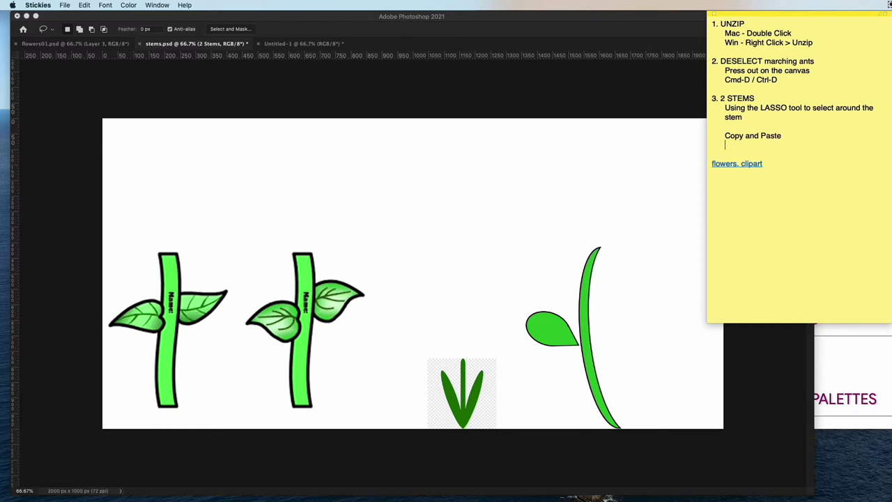
{"action": "type", "text": "Will paste into it's own layer"}
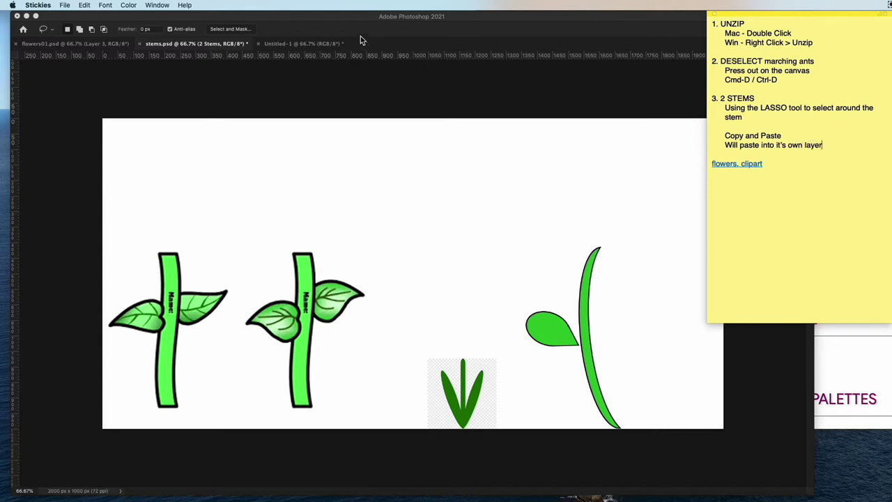
Switch back to Photoshop and draw a loose Lasso selection around the second leafy stem.
{"action": "left_click", "coordinate": [438, 74]}
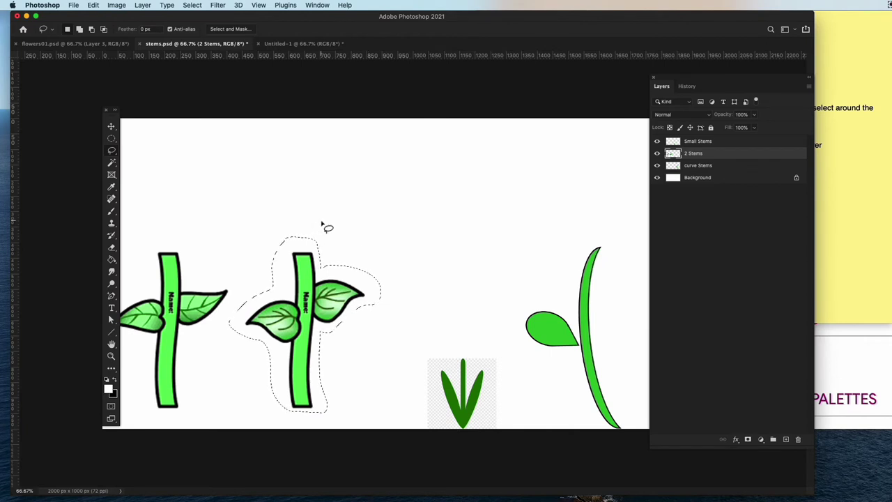
{"action": "left_click", "coordinate": [92, 5]}
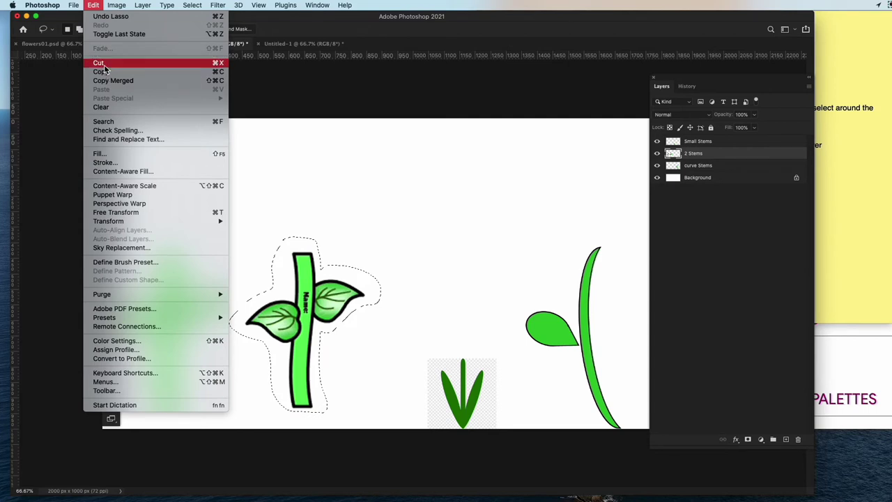
Switch to Stickies and replace "Copy" in note 3 with "Cut (CtrlX/CmdX)".
{"action": "left_click", "coordinate": [862, 119]}
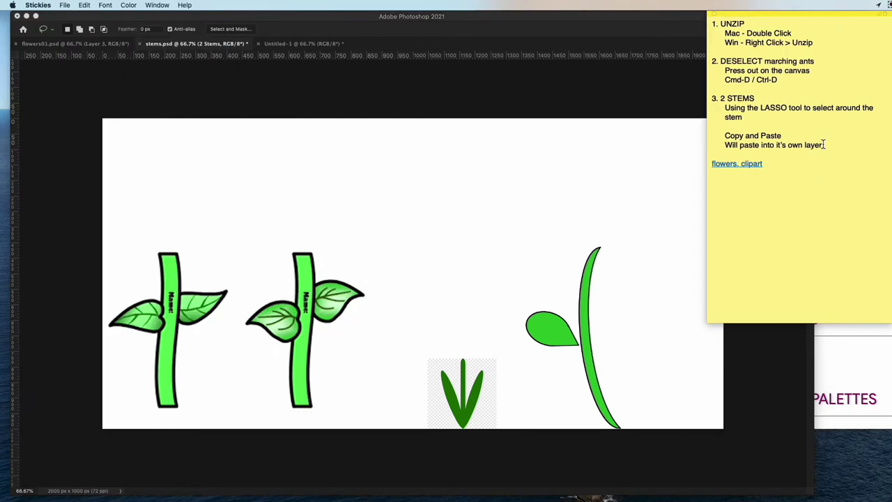
{"action": "left_click_drag", "start_coordinate": [745, 137], "coordinate": [724, 137]}
{"action": "type", "text": "Cut (CtrlX/CmdX)"}
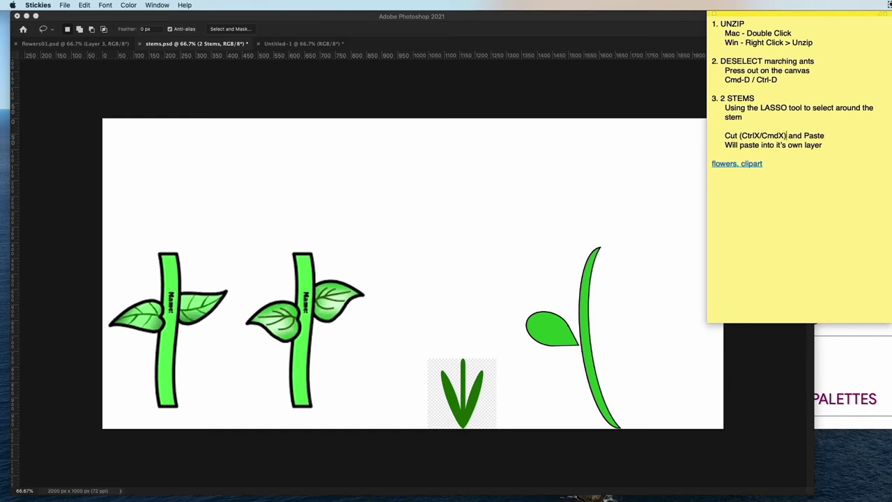
Switch back to Photoshop, copy the lassoed stem and paste it onto its own layer.
{"action": "left_click", "coordinate": [366, 19]}
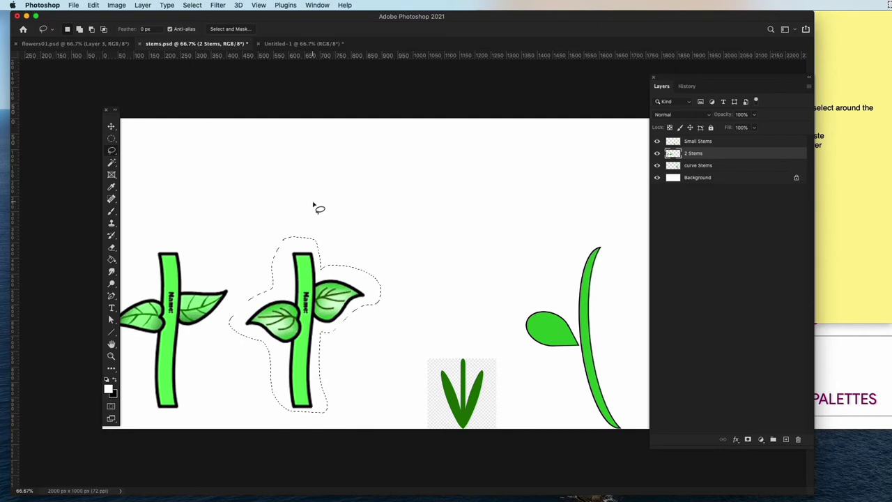
{"action": "left_click", "coordinate": [93, 5]}
{"action": "left_click", "coordinate": [101, 72]}
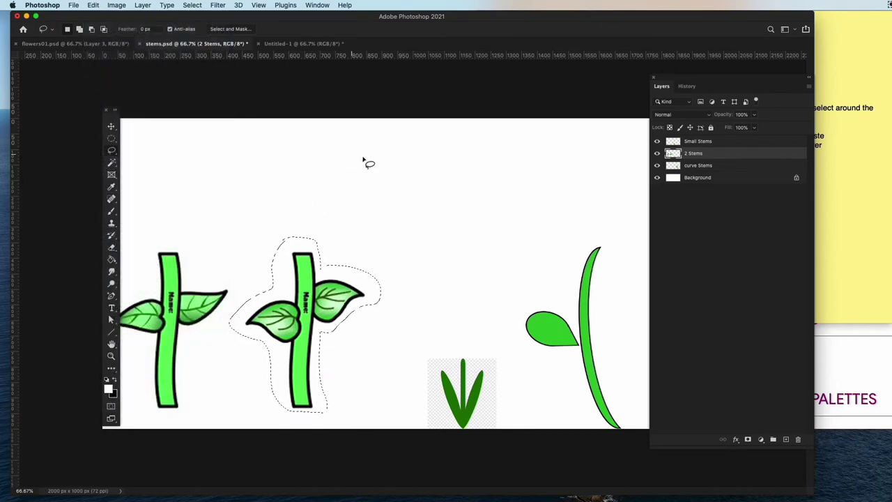
{"action": "left_click", "coordinate": [93, 5]}
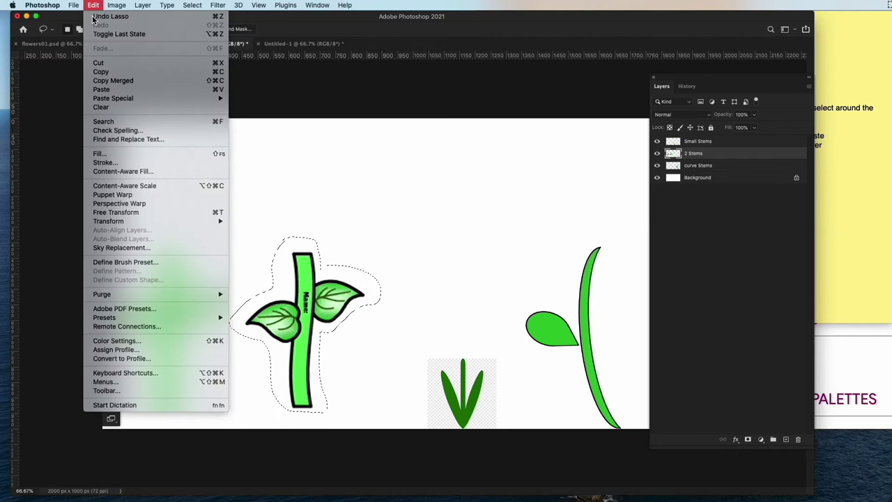
{"action": "left_click", "coordinate": [101, 89]}
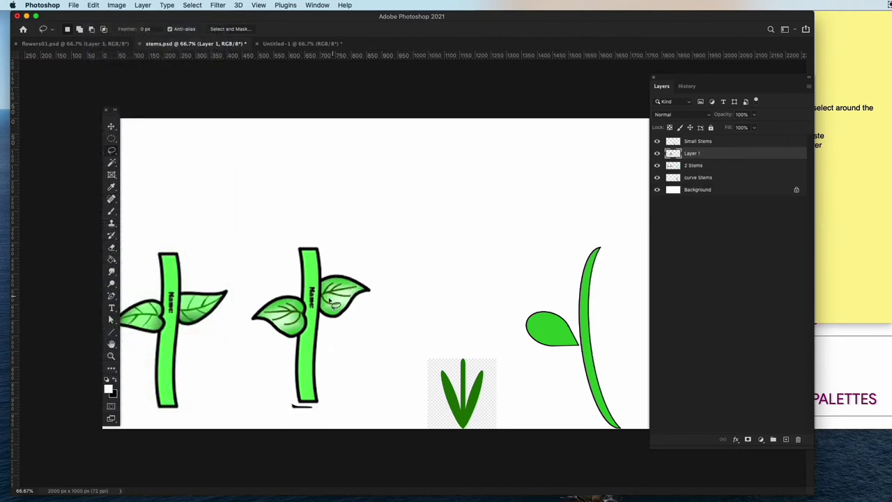
Move the pasted stem copy up and to the right of the original stem with the Move tool.
{"action": "left_click_drag", "start_coordinate": [345, 288], "coordinate": [404, 248]}
{"action": "left_click", "coordinate": [111, 126]}
{"action": "left_click_drag", "start_coordinate": [303, 323], "coordinate": [416, 253]}
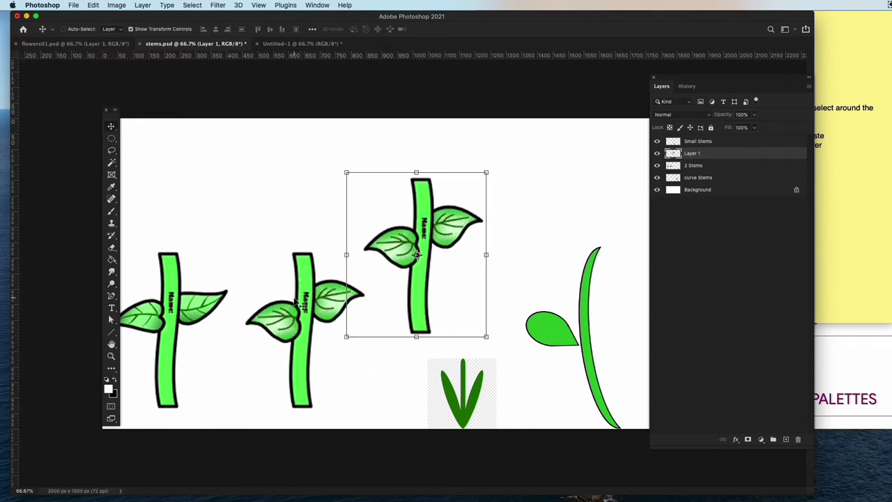
Undo the move of the stem copy and revert the document history to the Lasso state before the paste.
{"action": "key", "text": "super+z"}
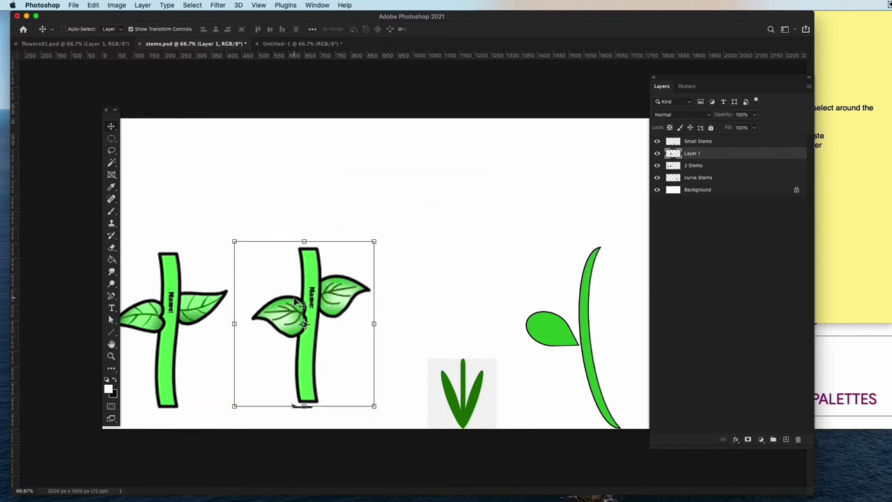
{"action": "left_click", "coordinate": [111, 150]}
{"action": "left_click", "coordinate": [687, 86]}
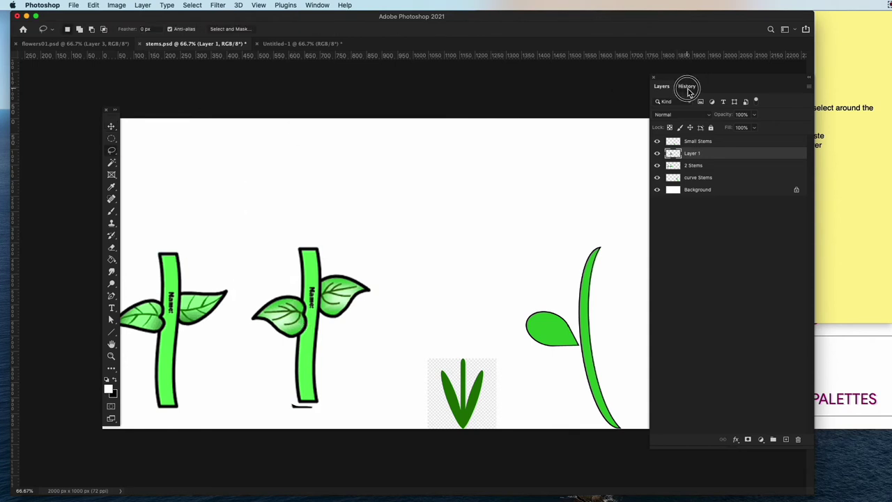
{"action": "left_click", "coordinate": [687, 305]}
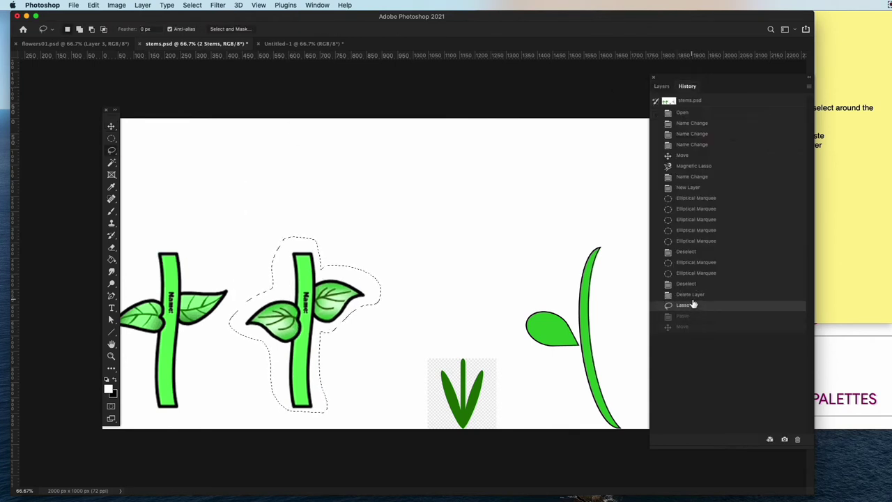
{"action": "left_click", "coordinate": [662, 87]}
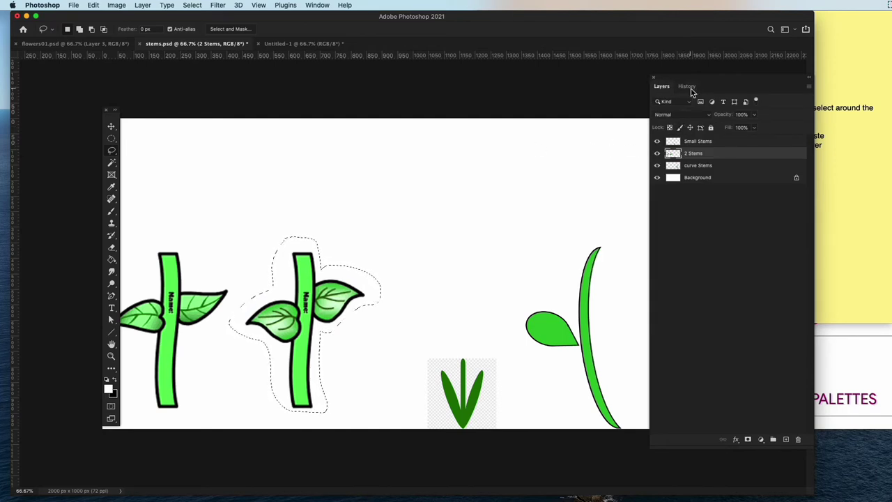
Cut the lassoed stem and paste it onto its own layer, and position it to the right of the first leafy stem.
{"action": "left_click", "coordinate": [93, 6]}
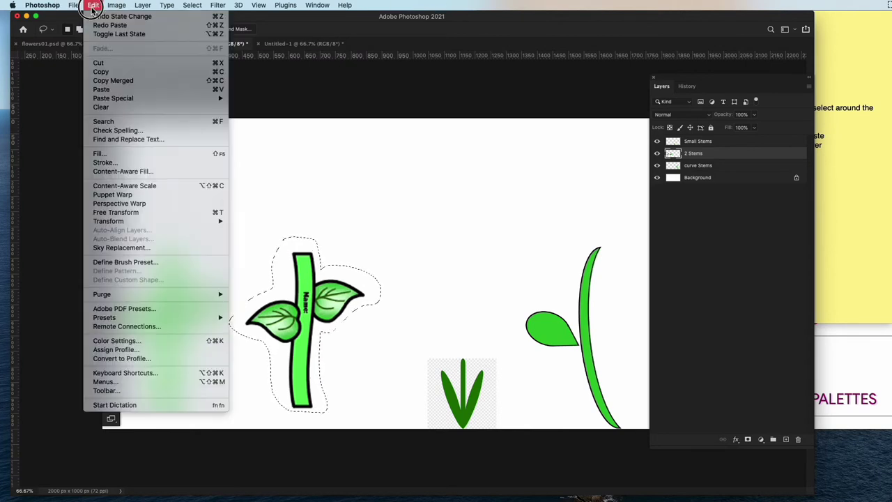
{"action": "left_click", "coordinate": [99, 63]}
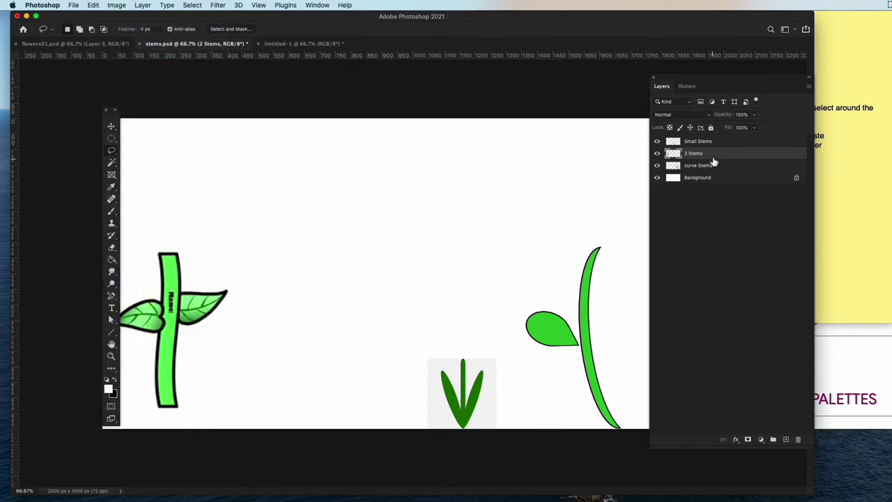
{"action": "left_click", "coordinate": [95, 6]}
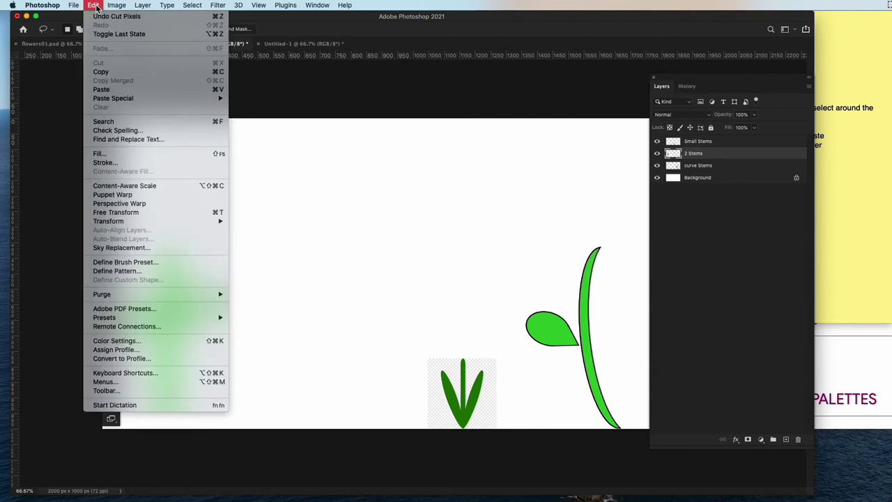
{"action": "left_click", "coordinate": [103, 90]}
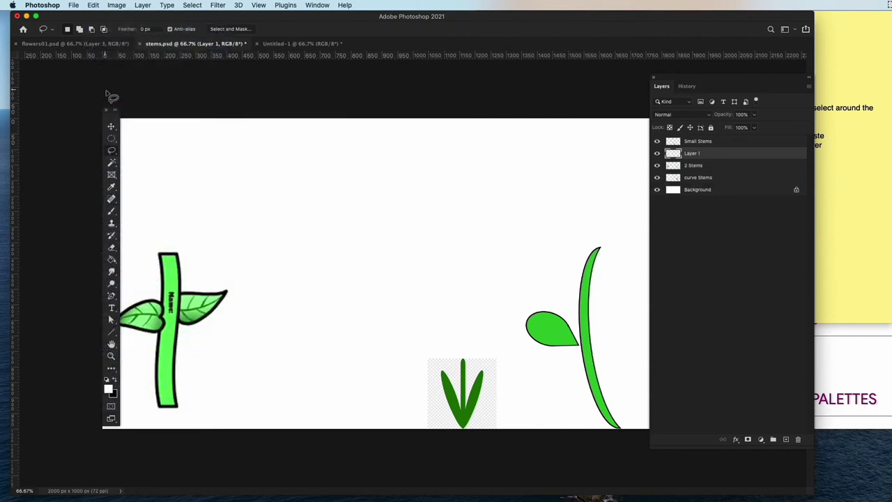
{"action": "left_click", "coordinate": [111, 126]}
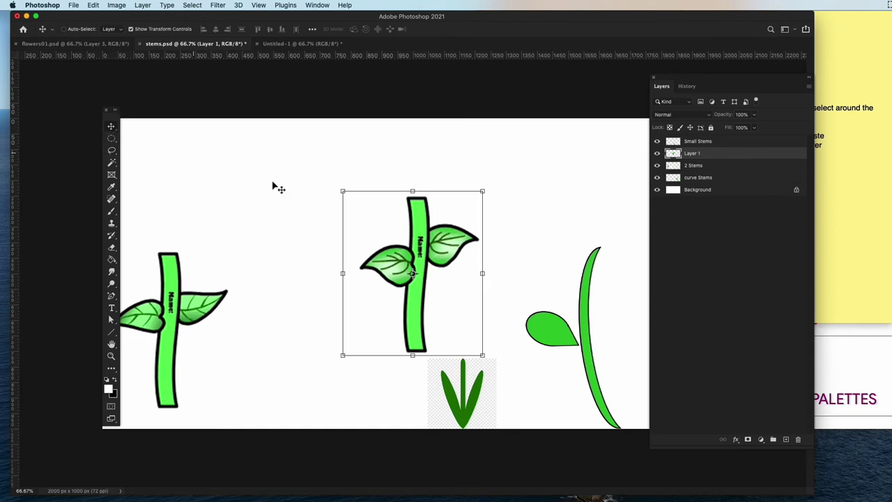
{"action": "left_click_drag", "start_coordinate": [420, 273], "coordinate": [329, 295]}
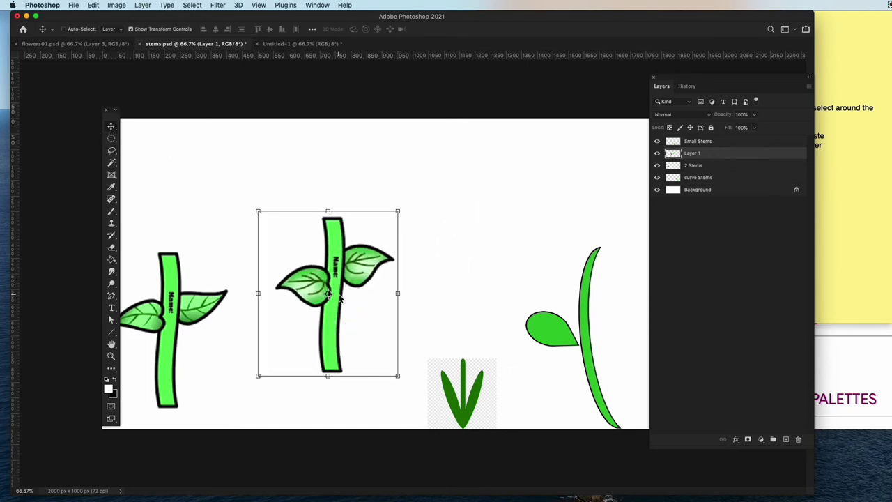
Rename the 2 Stems layer as Stem1 and Layer 1 as Stem 2.
{"action": "double_click", "coordinate": [694, 165]}
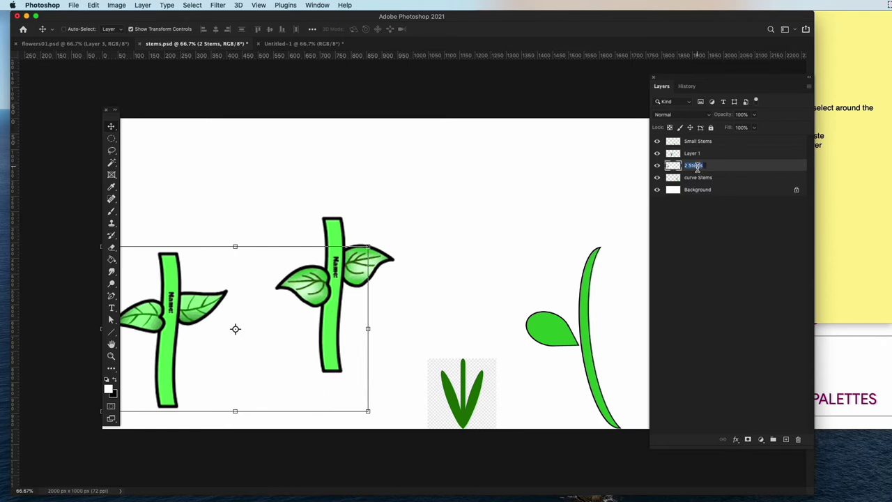
{"action": "type", "text": "Stem1"}
{"action": "double_click", "coordinate": [708, 155]}
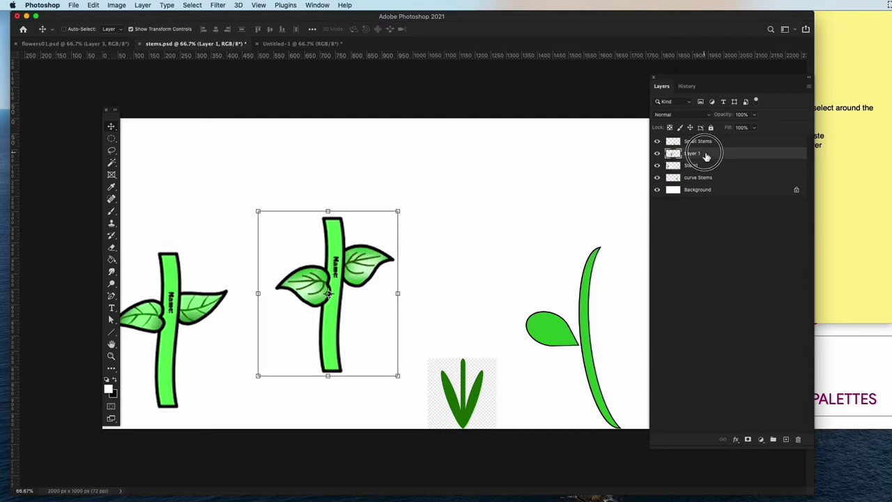
{"action": "left_click", "coordinate": [325, 115]}
{"action": "double_click", "coordinate": [692, 154]}
{"action": "type", "text": "Stem 2"}
Deselect all layers and try to move the second leafy stem with the Move tool.
{"action": "left_click", "coordinate": [712, 221]}
{"action": "left_click", "coordinate": [113, 126]}
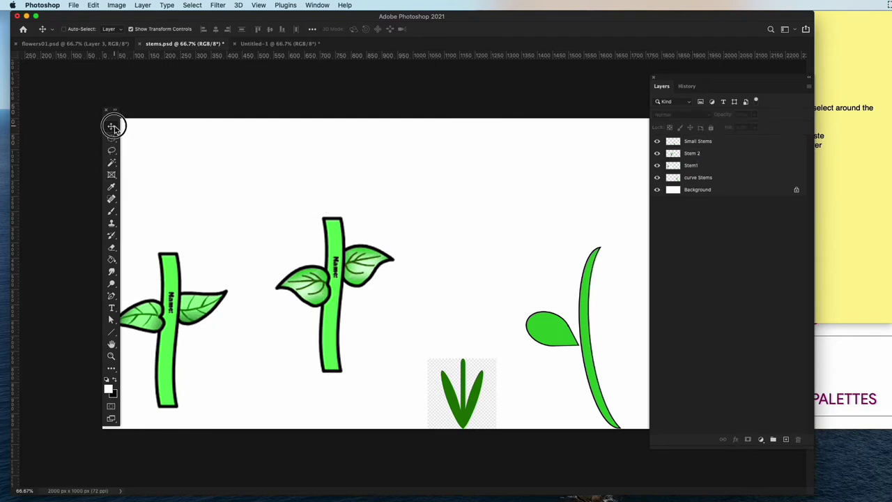
{"action": "left_click", "coordinate": [338, 272]}
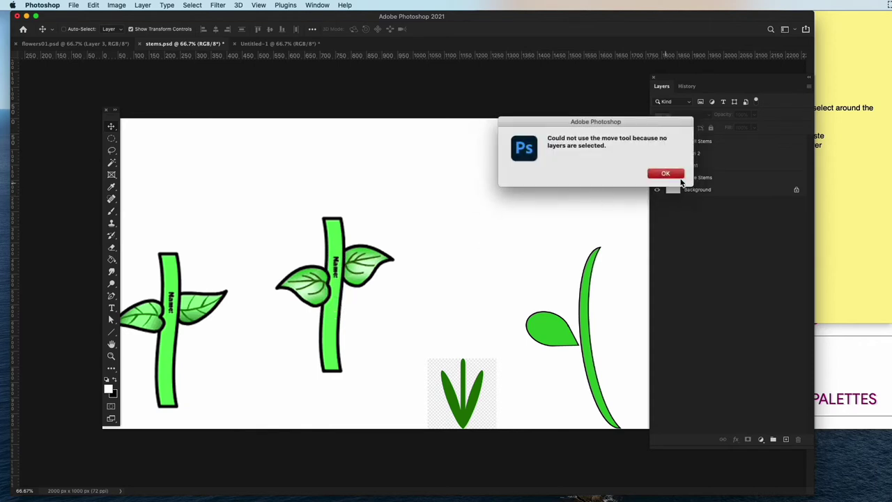
{"action": "left_click", "coordinate": [679, 176]}
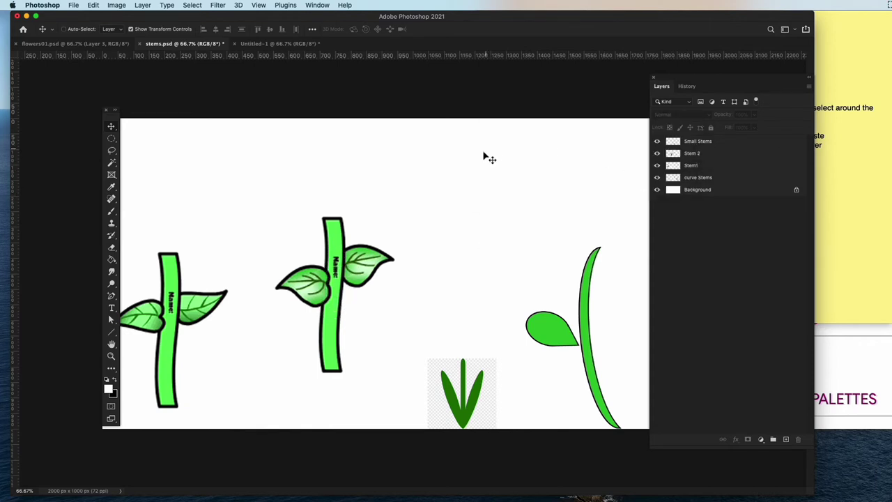
Activate the Stem 2 layer from its artwork on the canvas and move the stem down past the canvas's lower edge.
{"action": "right_click", "coordinate": [336, 246]}
{"action": "left_click", "coordinate": [344, 253]}
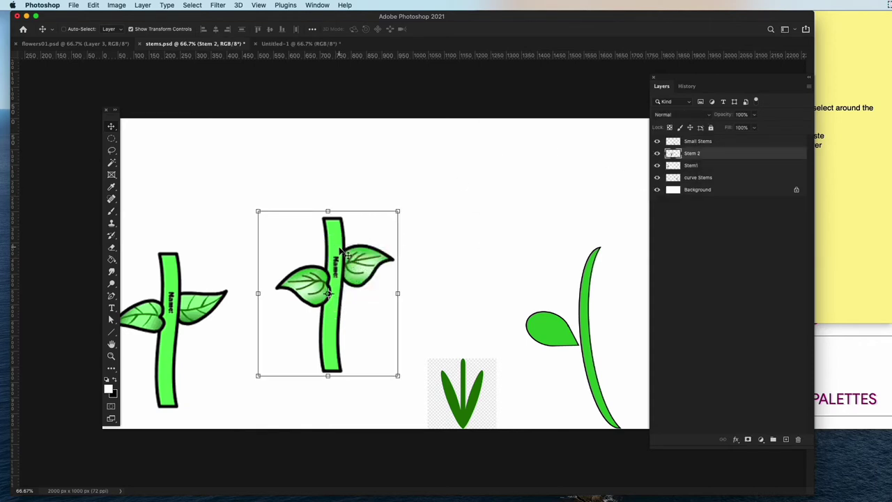
{"action": "left_click_drag", "start_coordinate": [342, 253], "coordinate": [335, 307]}
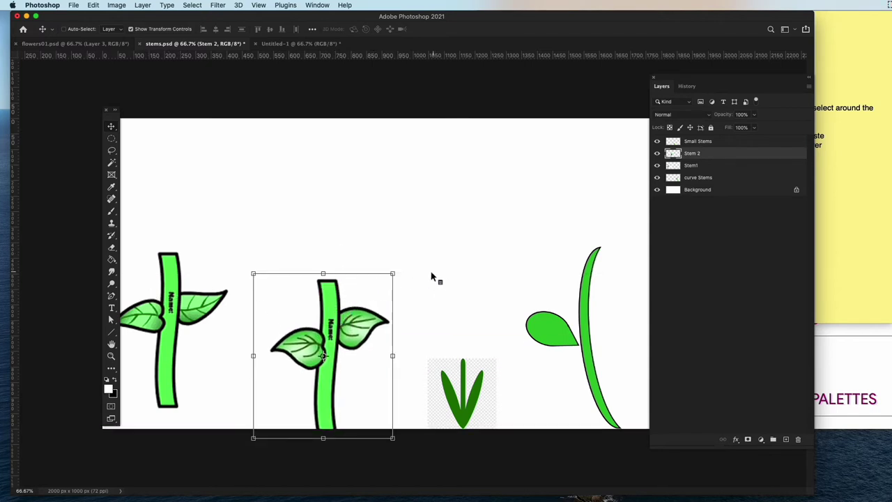
Transform the second leafy stem narrower and taller, to about 92% width and 126% height, and apply the change.
{"action": "left_click_drag", "start_coordinate": [392, 274], "coordinate": [380, 230]}
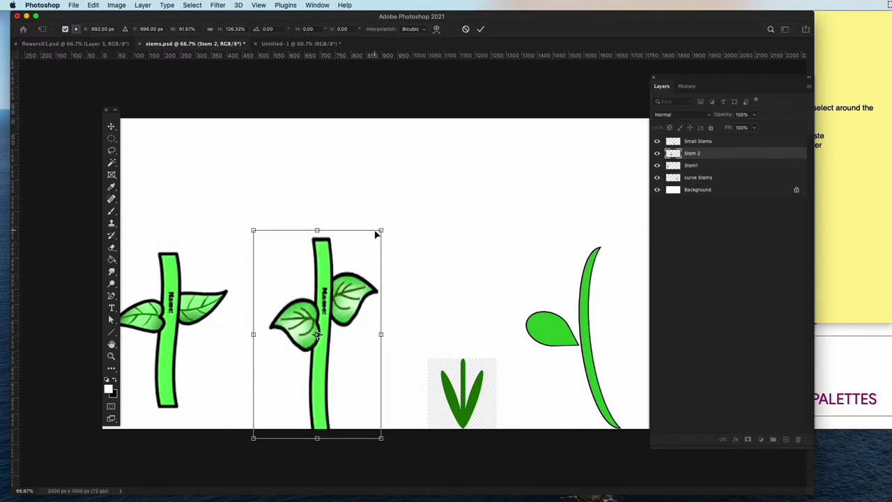
{"action": "left_click", "coordinate": [115, 144]}
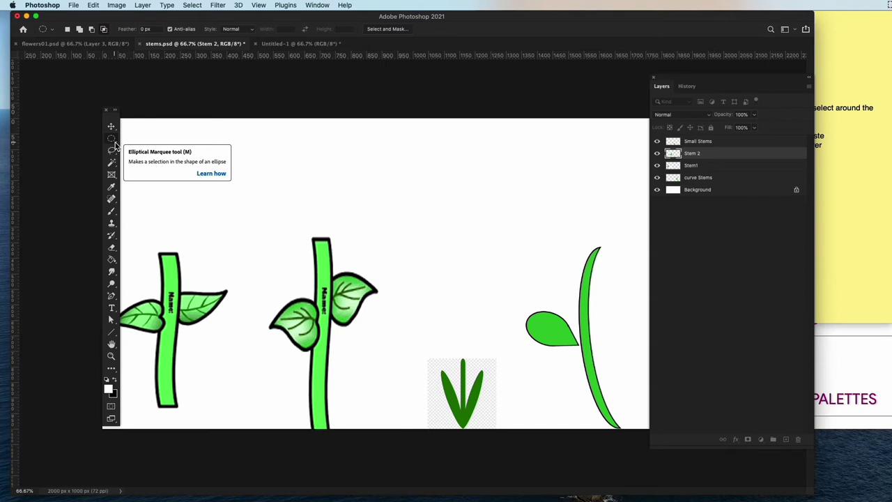
{"action": "right_click", "coordinate": [115, 142]}
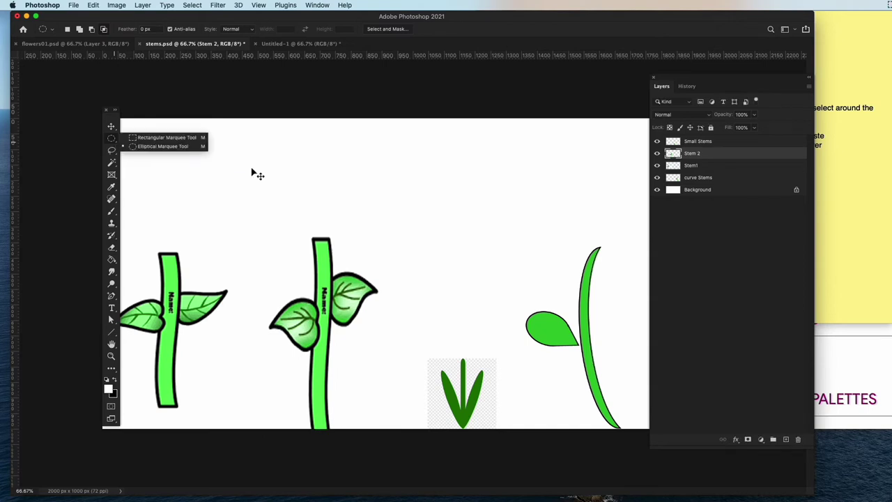
{"action": "left_click", "coordinate": [277, 99]}
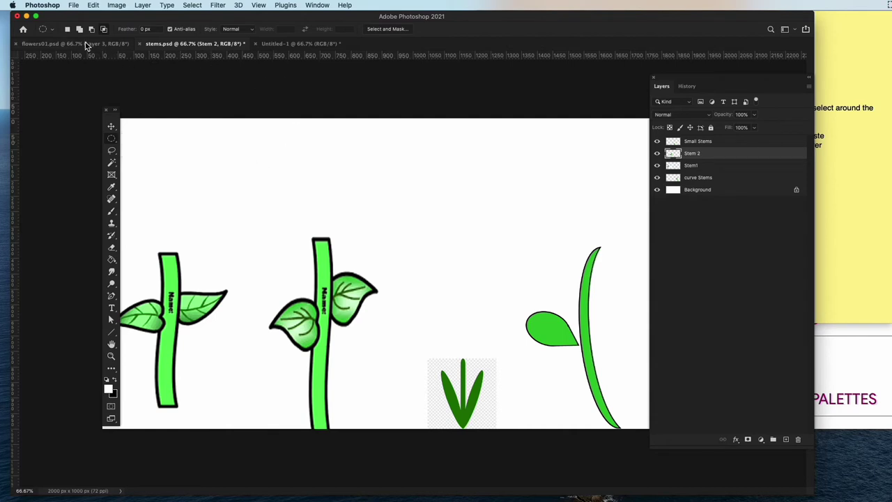
Switch to flowers01.psd and draw a Lasso selection around the red flower.
{"action": "left_click", "coordinate": [83, 43]}
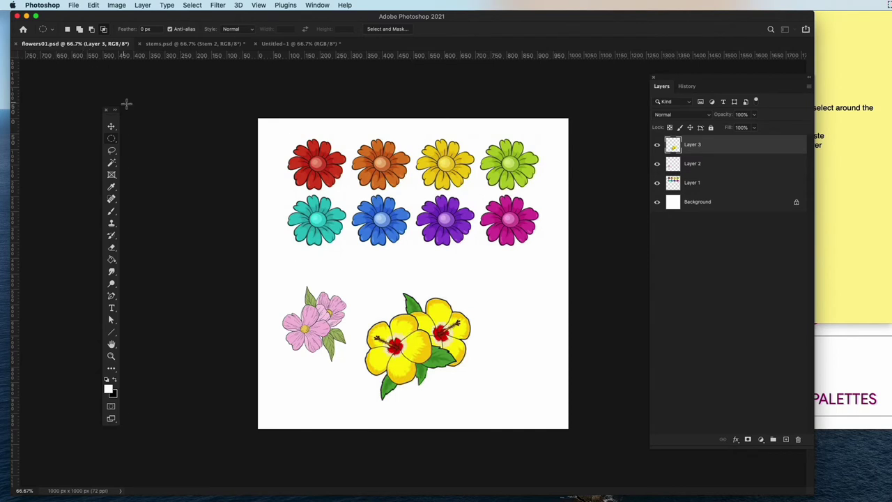
{"action": "left_click", "coordinate": [112, 154]}
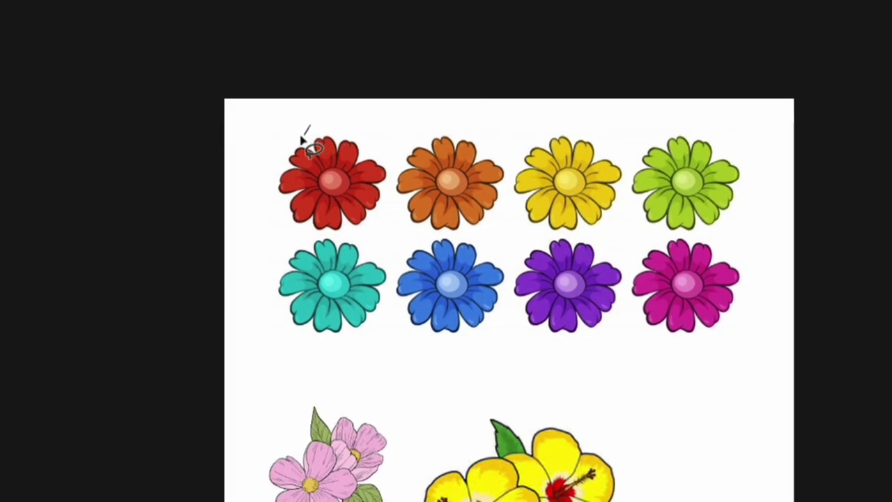
{"action": "mouse_move", "coordinate": [299, 143]}
{"action": "left_mouse_down"}
{"action": "mouse_move", "coordinate": [300, 176]}
{"action": "mouse_move", "coordinate": [322, 175]}
{"action": "mouse_move", "coordinate": [332, 149]}
{"action": "mouse_move", "coordinate": [289, 128]}
{"action": "mouse_move", "coordinate": [305, 139]}
{"action": "left_mouse_up"}
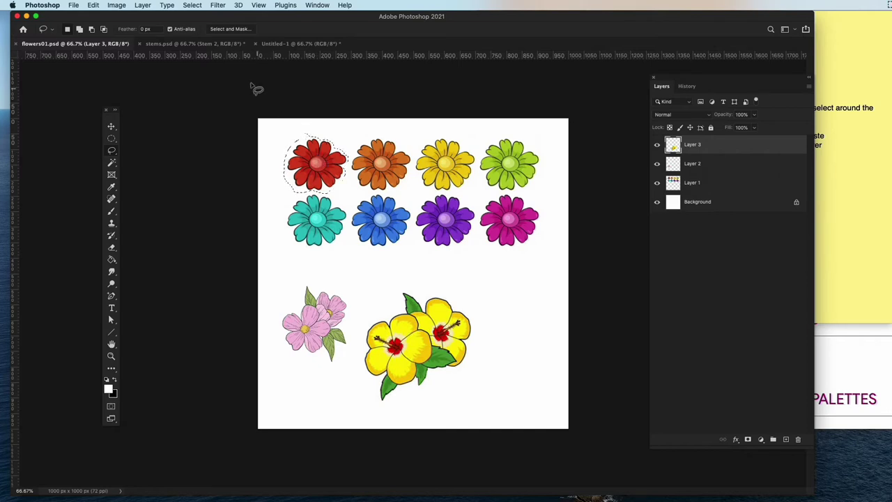
Try to copy the lassoed red flower while Layer 3 is active.
{"action": "left_click", "coordinate": [95, 7]}
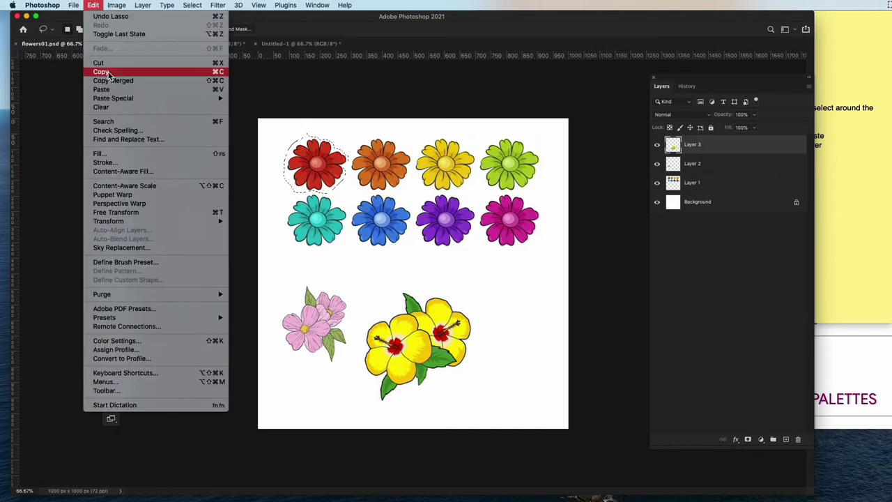
{"action": "left_click", "coordinate": [140, 71]}
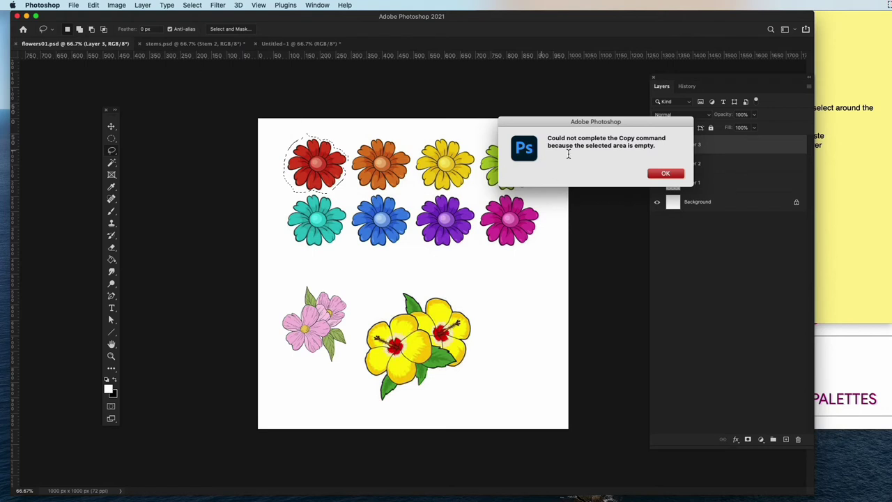
{"action": "left_click", "coordinate": [666, 174]}
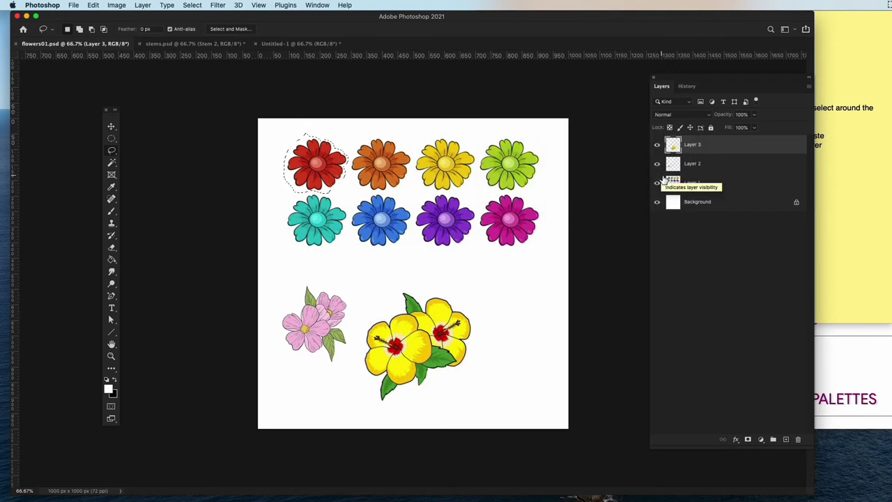
Set the Elliptical Marquee to new selection mode, lasso the red flower again and retry copying it from Layer 3.
{"action": "left_click", "coordinate": [112, 139]}
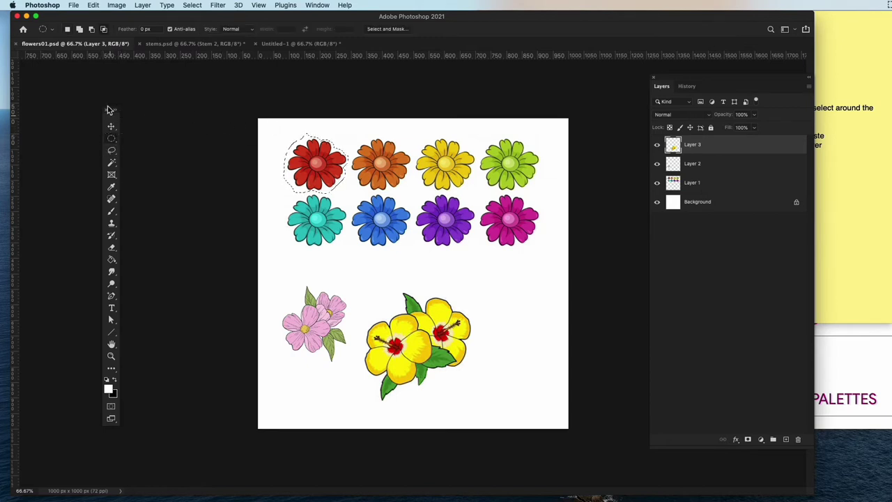
{"action": "left_click", "coordinate": [68, 31]}
{"action": "left_click", "coordinate": [112, 152]}
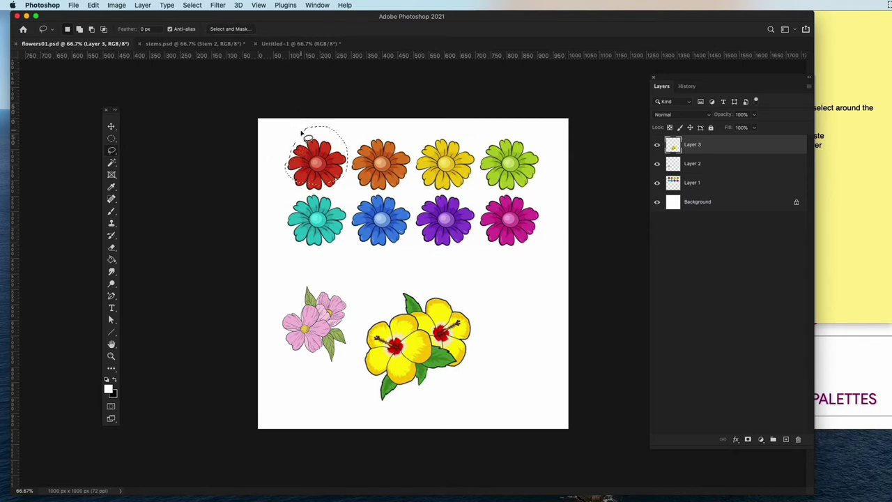
{"action": "key", "text": "super+c"}
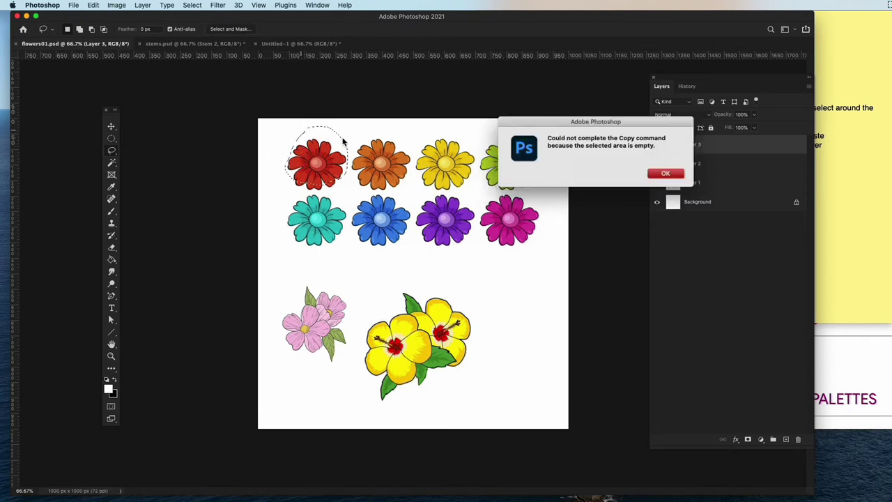
{"action": "left_click_drag", "start_coordinate": [642, 122], "coordinate": [440, 125]}
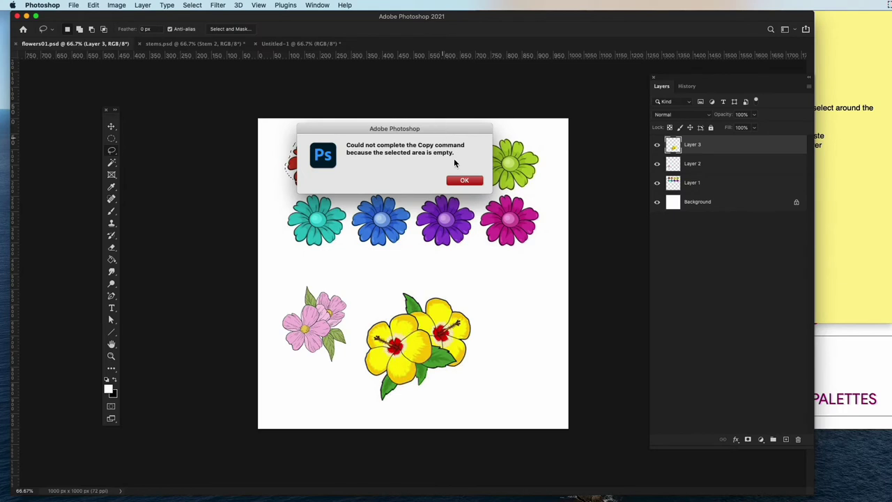
{"action": "left_click", "coordinate": [463, 180]}
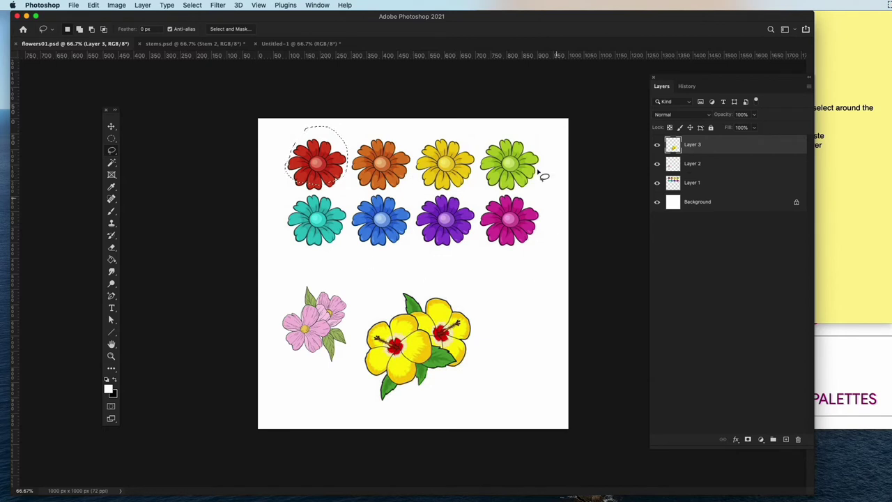
Toggle Layer 1's visibility off and on to identify its flowers, and make Layer 1 the active layer.
{"action": "left_click", "coordinate": [657, 184]}
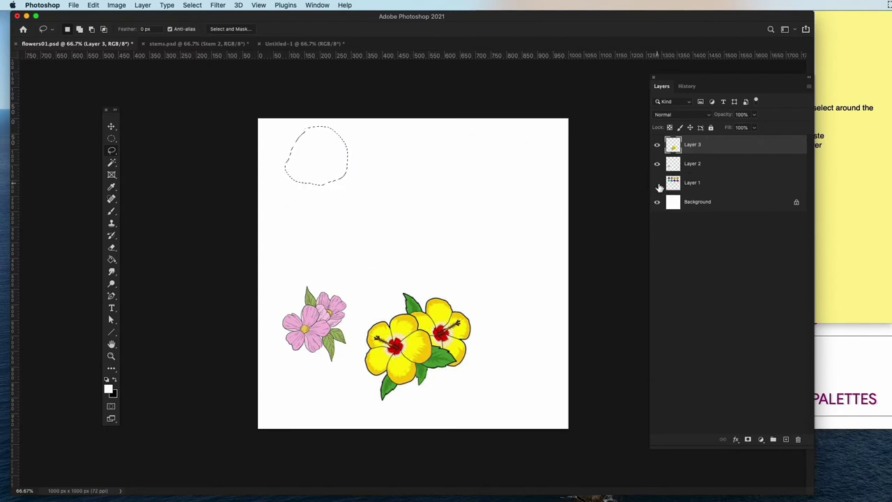
{"action": "left_click", "coordinate": [658, 183]}
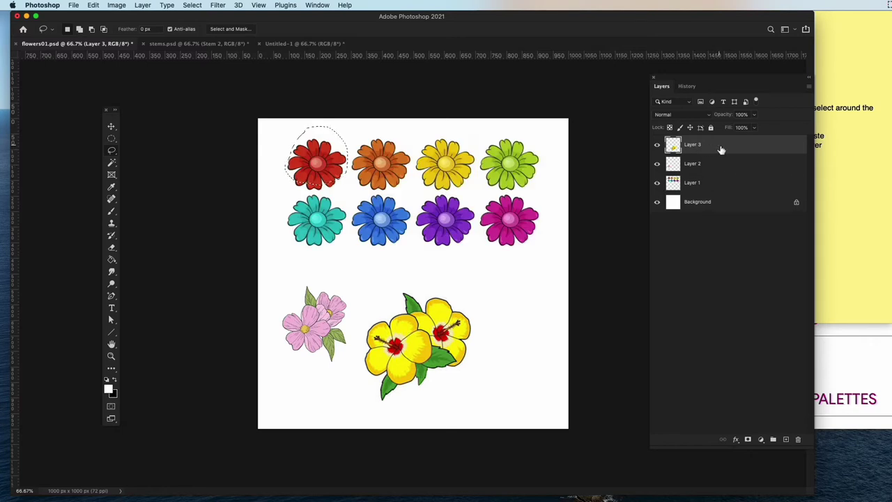
{"action": "left_click", "coordinate": [658, 183]}
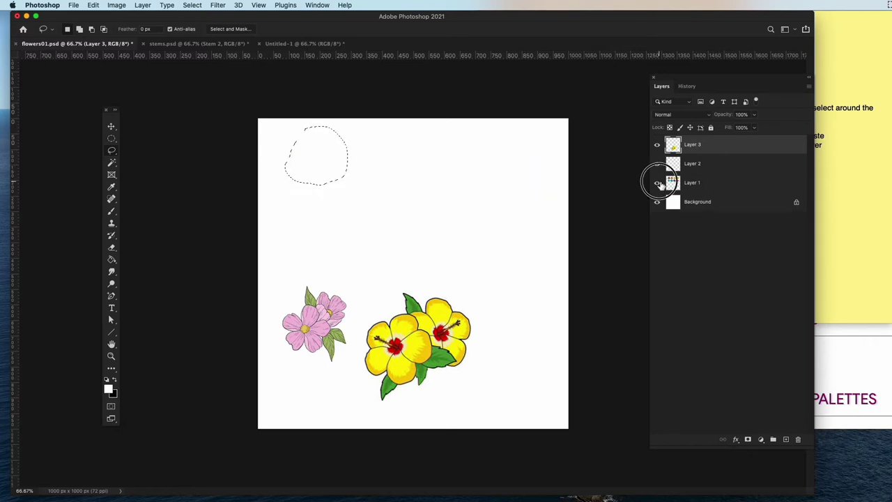
{"action": "left_click", "coordinate": [658, 183]}
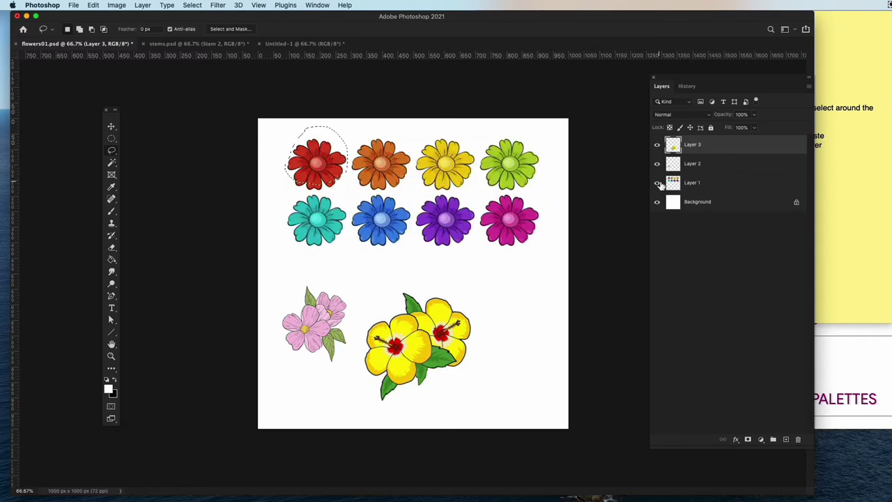
{"action": "left_click", "coordinate": [732, 185]}
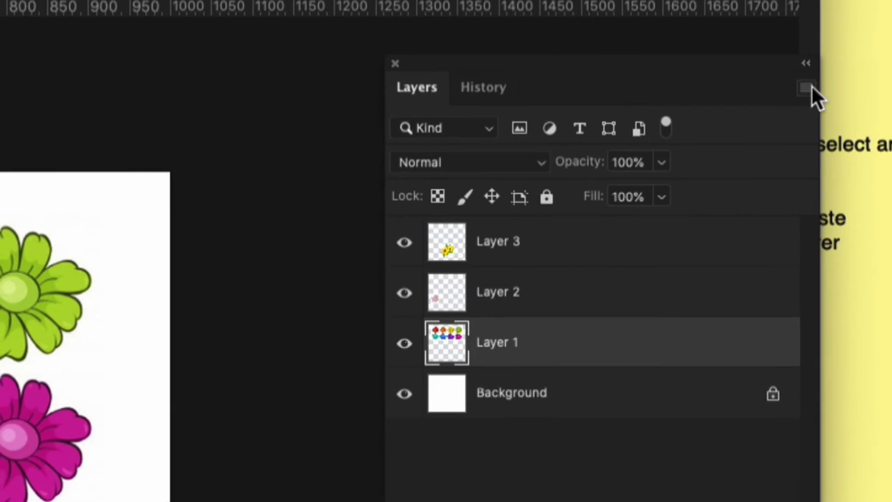
Flatten all the layers of flowers01.psd into a single layer.
{"action": "left_click", "coordinate": [803, 79]}
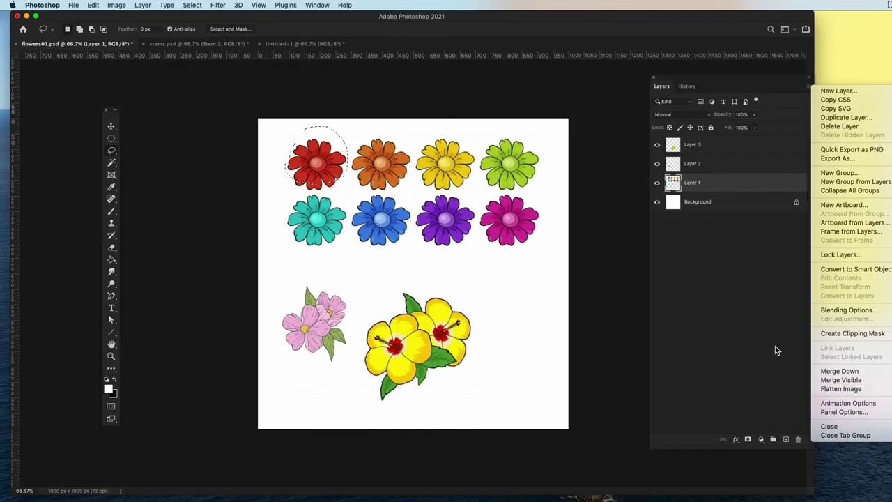
{"action": "left_click", "coordinate": [777, 350]}
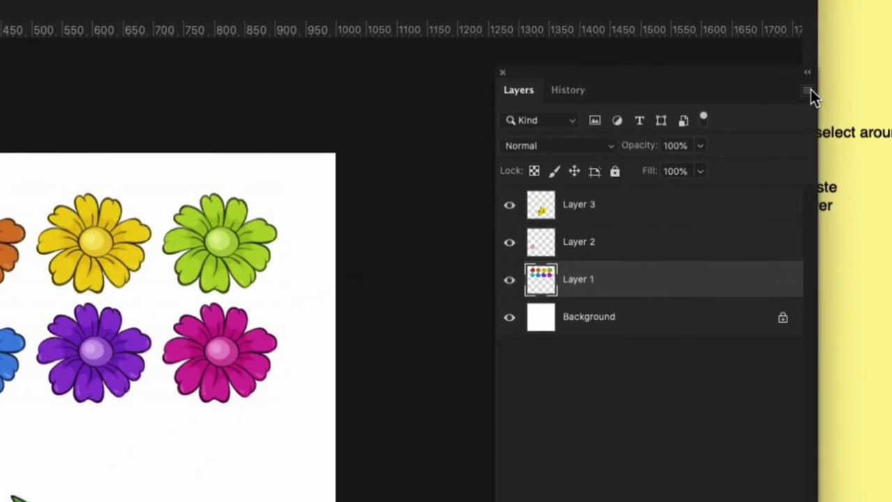
{"action": "left_click", "coordinate": [808, 91]}
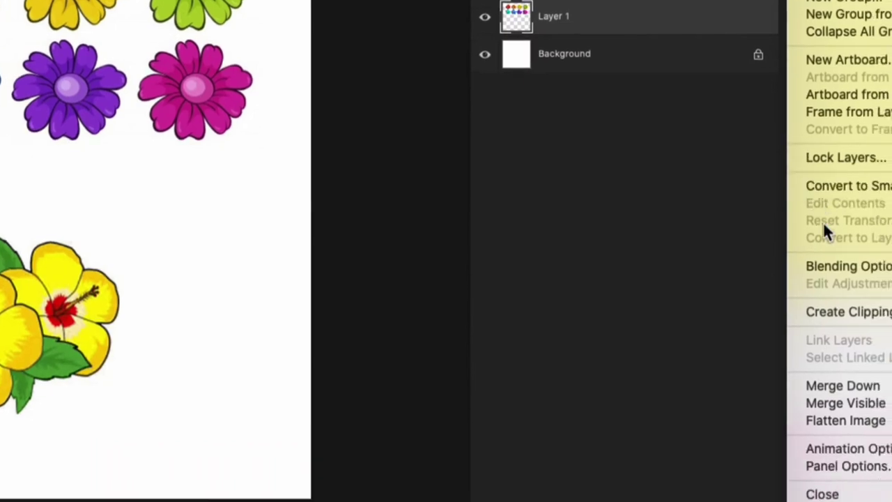
{"action": "left_click", "coordinate": [824, 289]}
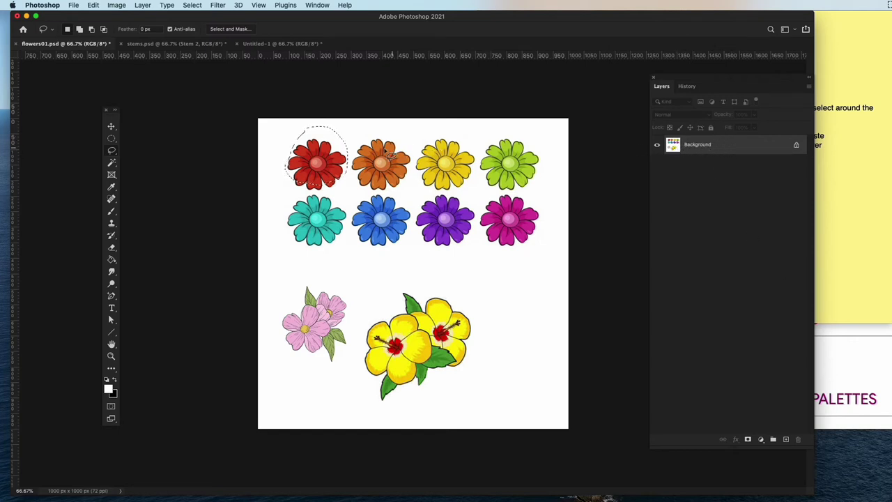
Drop the old selection and lasso a fresh outline closely around the red flower.
{"action": "left_click", "coordinate": [342, 132]}
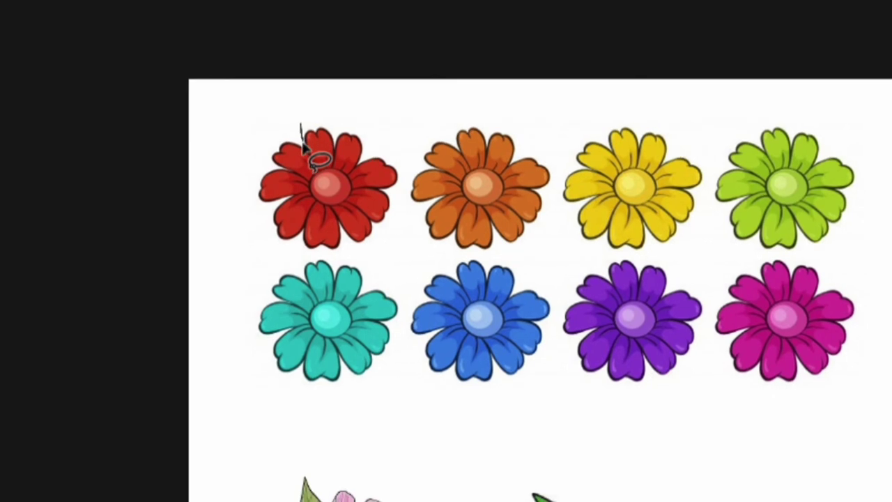
{"action": "mouse_move", "coordinate": [304, 145]}
{"action": "left_mouse_down"}
{"action": "mouse_move", "coordinate": [305, 153]}
{"action": "mouse_move", "coordinate": [297, 160]}
{"action": "mouse_move", "coordinate": [291, 149]}
{"action": "mouse_move", "coordinate": [286, 161]}
{"action": "mouse_move", "coordinate": [304, 211]}
{"action": "mouse_move", "coordinate": [327, 223]}
{"action": "left_mouse_up"}
{"action": "mouse_move", "coordinate": [299, 180]}
{"action": "left_mouse_down"}
{"action": "mouse_move", "coordinate": [338, 178]}
{"action": "mouse_move", "coordinate": [313, 180]}
{"action": "mouse_move", "coordinate": [325, 183]}
{"action": "left_mouse_up"}
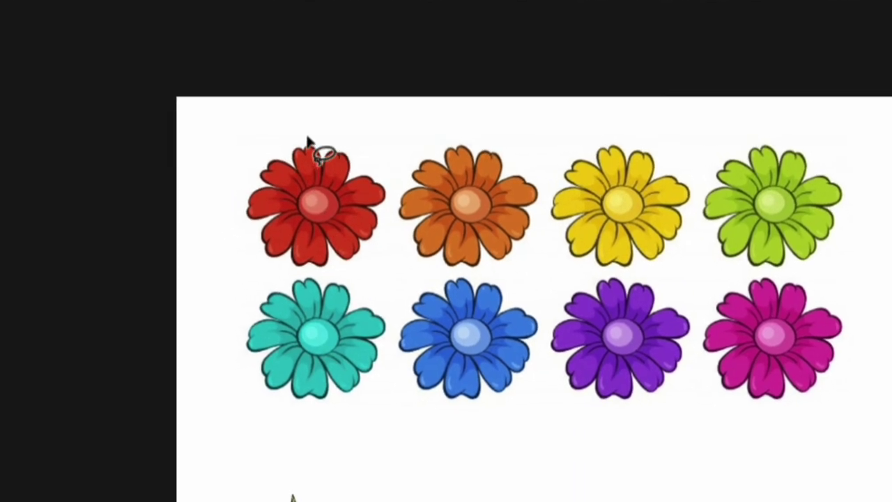
{"action": "key", "text": "ctrl+d"}
{"action": "mouse_move", "coordinate": [311, 143]}
{"action": "left_mouse_down"}
{"action": "mouse_move", "coordinate": [292, 150]}
{"action": "mouse_move", "coordinate": [283, 175]}
{"action": "mouse_move", "coordinate": [277, 211]}
{"action": "mouse_move", "coordinate": [288, 243]}
{"action": "left_mouse_up"}
{"action": "mouse_move", "coordinate": [291, 176]}
{"action": "left_mouse_down"}
{"action": "mouse_move", "coordinate": [366, 174]}
{"action": "mouse_move", "coordinate": [343, 157]}
{"action": "mouse_move", "coordinate": [348, 145]}
{"action": "mouse_move", "coordinate": [327, 163]}
{"action": "mouse_move", "coordinate": [331, 156]}
{"action": "mouse_move", "coordinate": [308, 142]}
{"action": "mouse_move", "coordinate": [299, 122]}
{"action": "mouse_move", "coordinate": [275, 132]}
{"action": "left_mouse_up"}
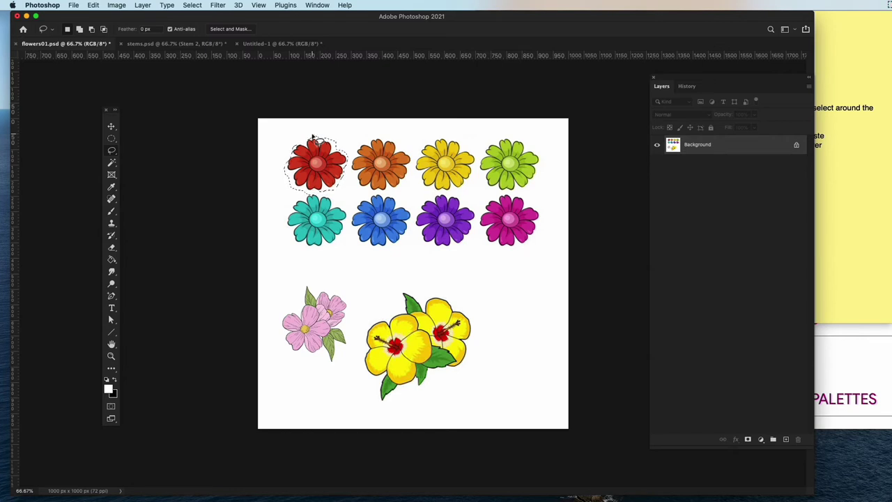
Copy the lassoed red flower and paste it into stems.psd as a new layer.
{"action": "left_click", "coordinate": [93, 6]}
{"action": "left_click", "coordinate": [101, 71]}
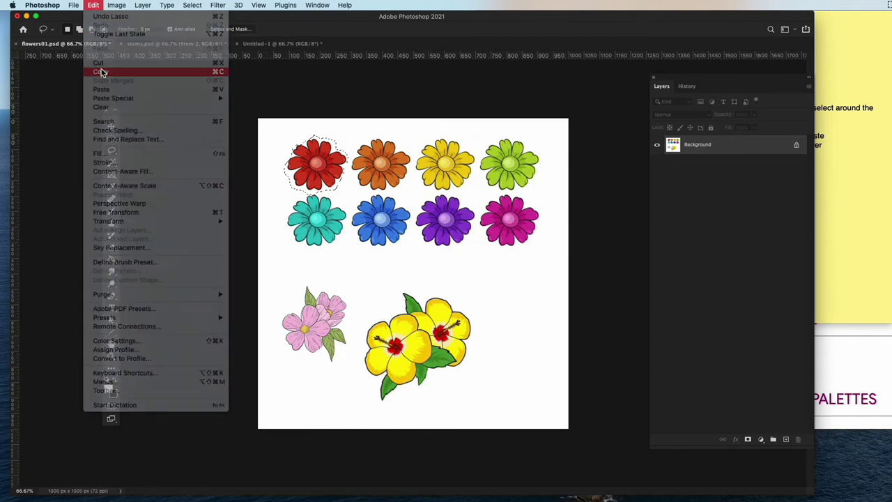
{"action": "left_click", "coordinate": [186, 44]}
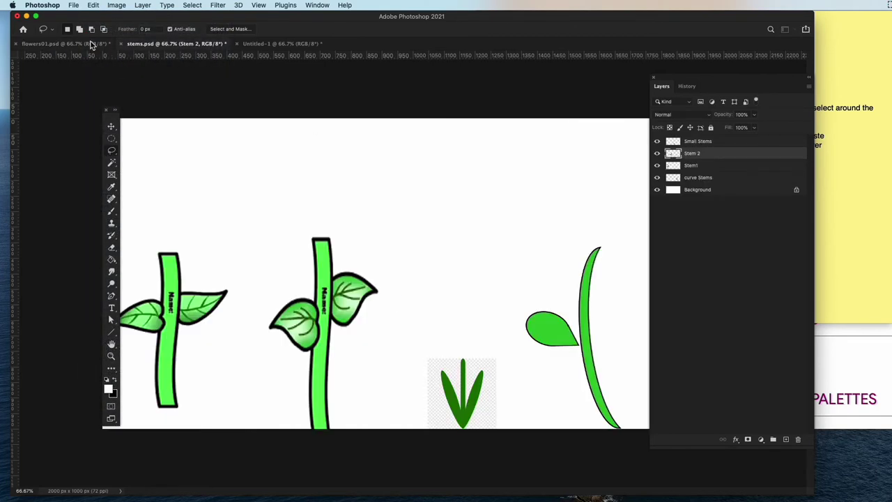
{"action": "left_click", "coordinate": [75, 7]}
{"action": "mouse_move", "coordinate": [90, 8]}
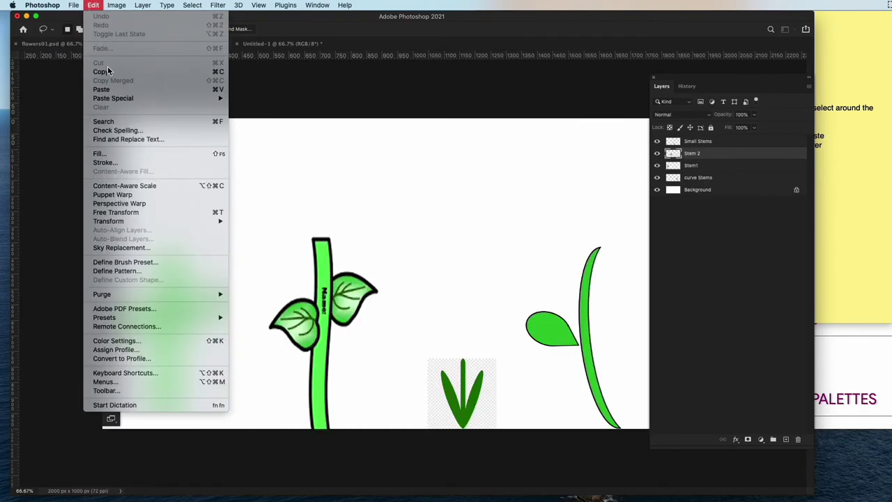
{"action": "left_click", "coordinate": [105, 89]}
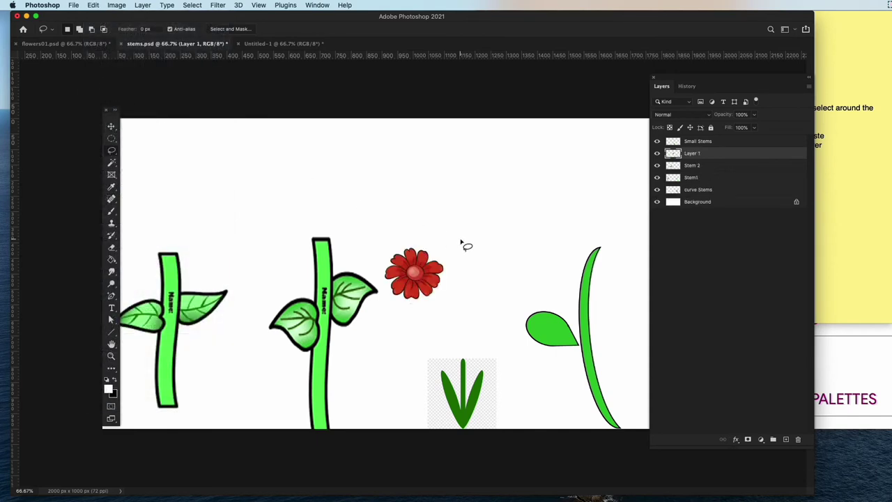
Move the red flower onto the top of the first leafy stem, scale it to about 220% and apply the transform.
{"action": "left_click", "coordinate": [114, 129]}
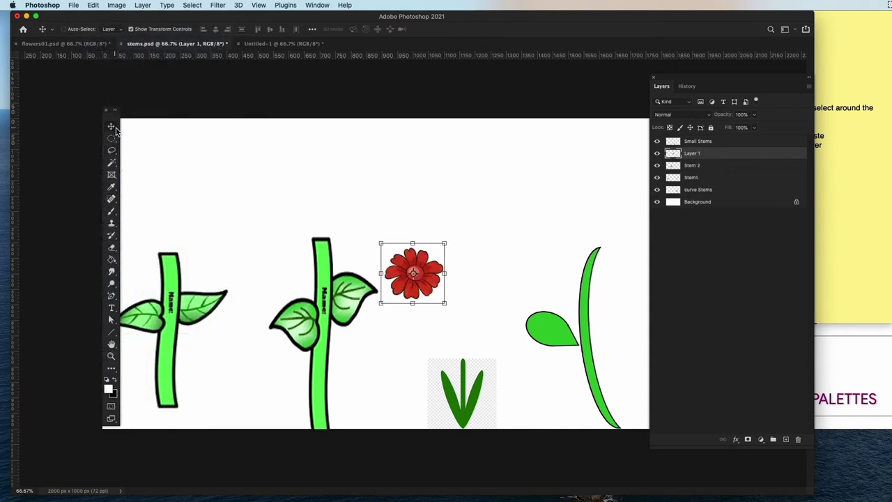
{"action": "left_click_drag", "start_coordinate": [425, 293], "coordinate": [175, 246]}
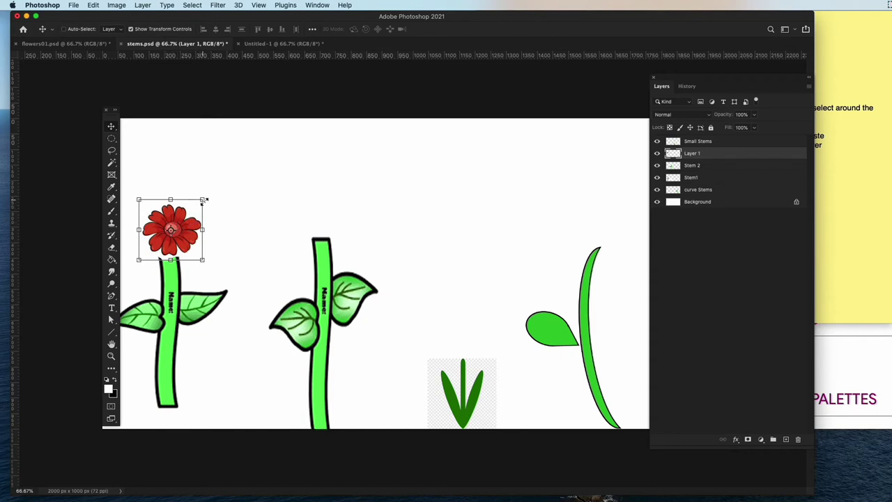
{"action": "left_click_drag", "start_coordinate": [203, 200], "coordinate": [283, 129]}
{"action": "left_click_drag", "start_coordinate": [243, 191], "coordinate": [221, 215]}
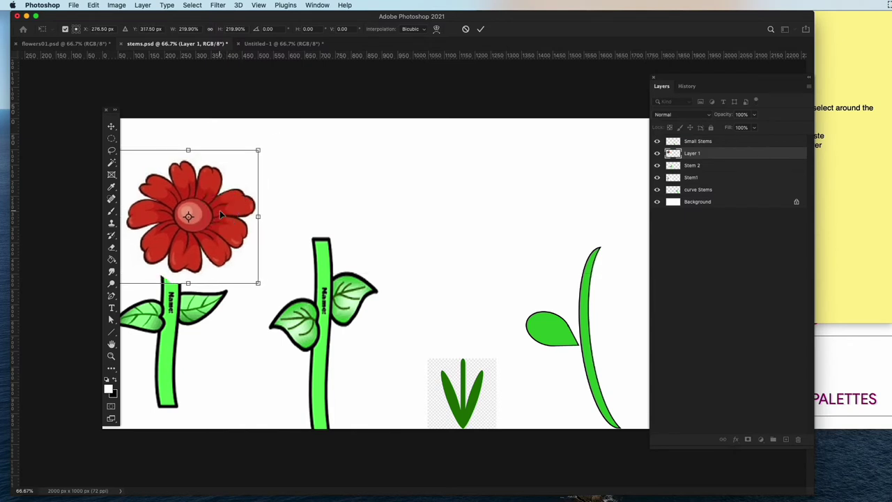
{"action": "key", "text": "Return"}
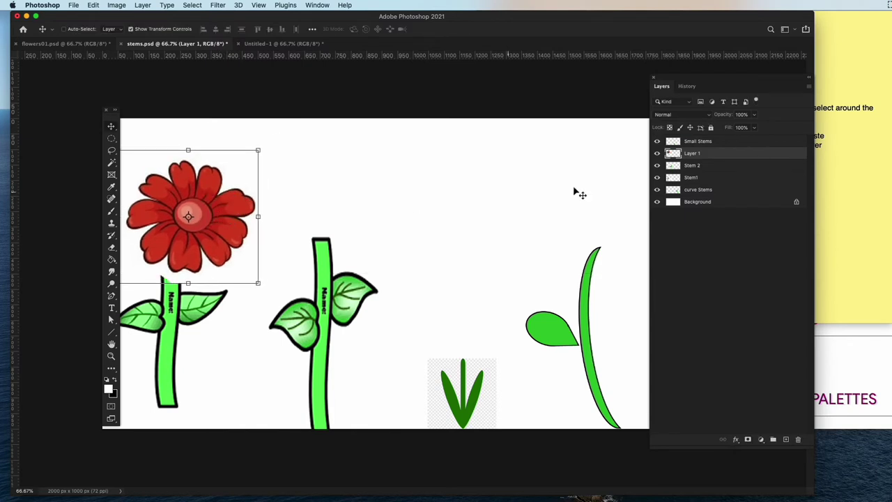
Switch to the Stickies note and insert blank lines between "Will paste into it's own layer" and the "flowers, clipart" link.
{"action": "left_click", "coordinate": [848, 176]}
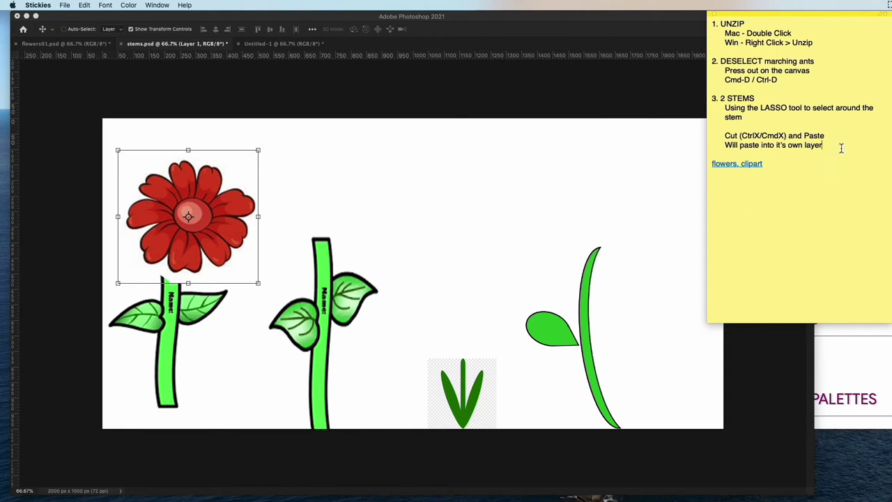
{"action": "key", "text": "Return"}
{"action": "key", "text": "Return"}
{"action": "key", "text": "Return"}
{"action": "key", "text": "Return"}
{"action": "key", "text": "Return"}
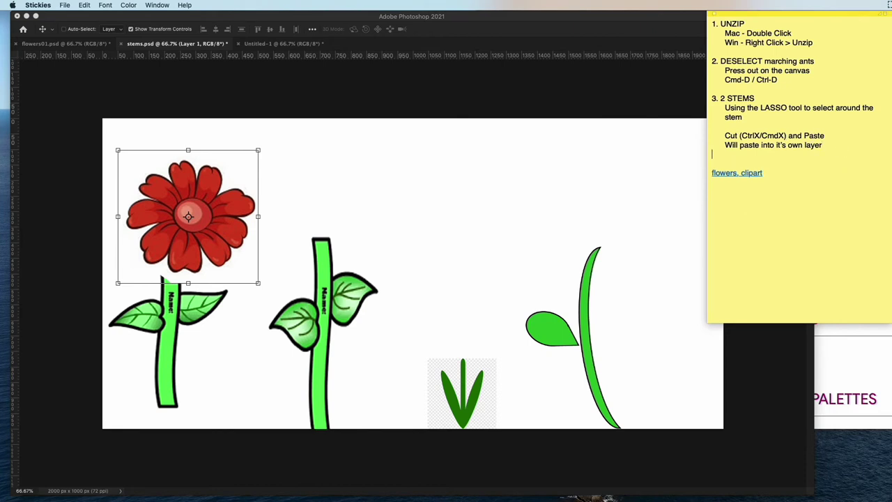
{"action": "left_click", "coordinate": [766, 162]}
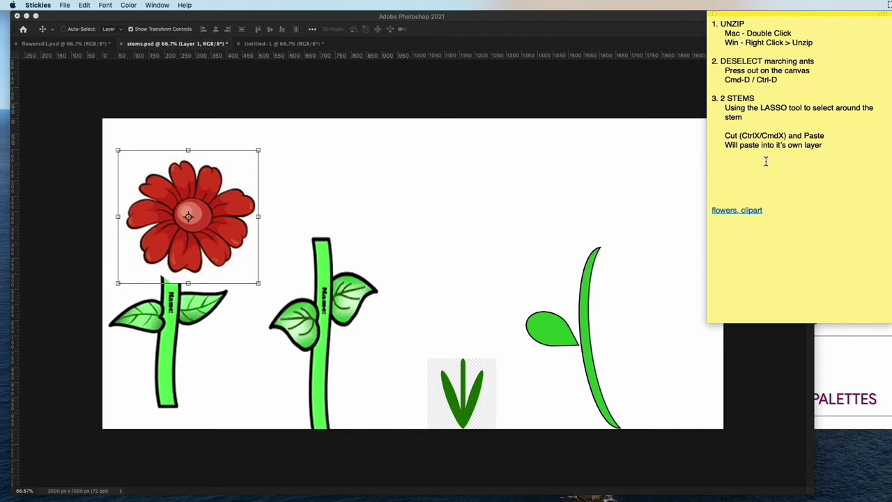
Add the heading "STEPS" to the note below the stem cutting and pasting instructions.
{"action": "type", "text": "4. FLAA"}
{"action": "key", "text": "BackSpace"}
{"action": "key", "text": "BackSpace"}
{"action": "key", "text": "BackSpace"}
{"action": "key", "text": "BackSpace"}
{"action": "key", "text": "BackSpace"}
{"action": "key", "text": "BackSpace"}
{"action": "key", "text": "BackSpace"}
{"action": "type", "text": "STEPS"}
{"action": "key", "text": "Return"}
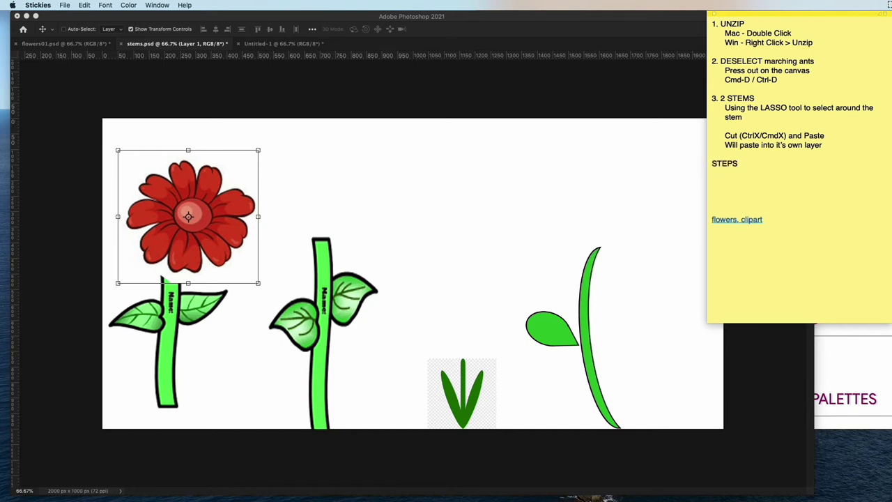
Write the first item under the STEPS heading as "1. FLATTEN the PSD file".
{"action": "type", "text": "1. FLAS"}
{"action": "key", "text": "BackSpace"}
{"action": "type", "text": "TTEN the PAS"}
{"action": "key", "text": "BackSpace"}
{"action": "key", "text": "BackSpace"}
{"action": "type", "text": "SD file"}
{"action": "key", "text": "Return"}
Add the second item "2. Use the LASSO to select around the area we wish to copy", split over two lines.
{"action": "type", "text": "2"}
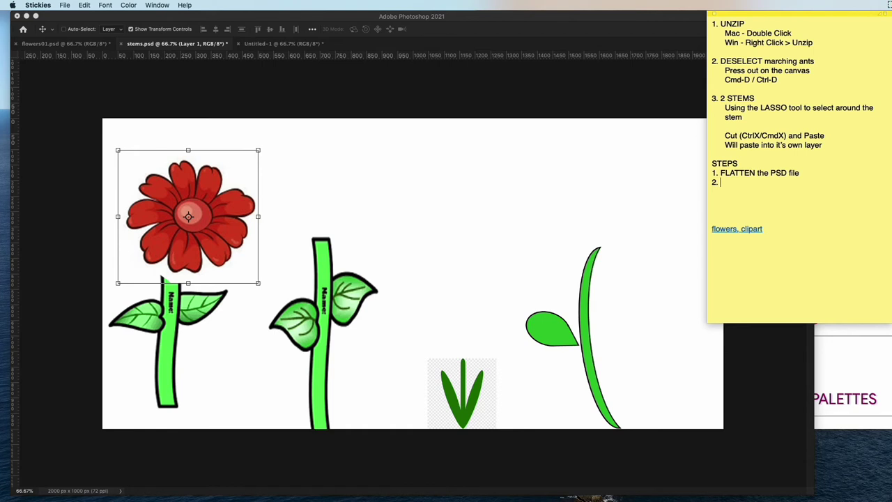
{"action": "type", "text": ". Use the LASSO to select around the area"}
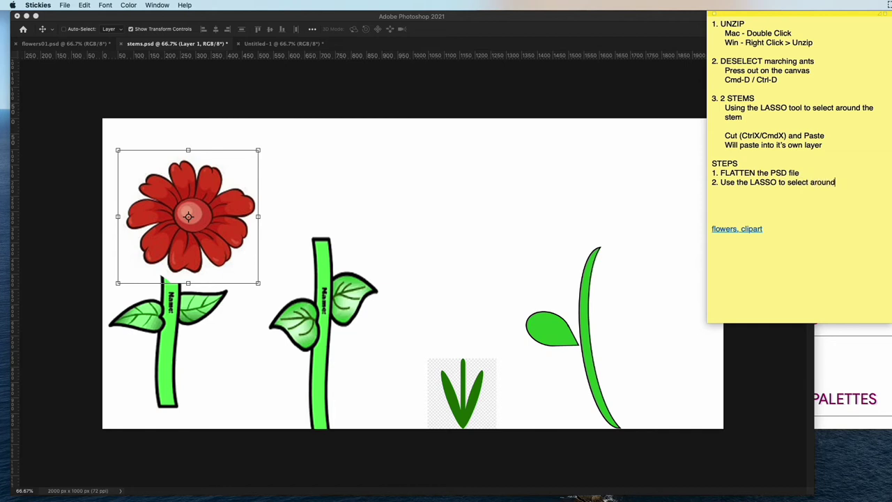
{"action": "key", "text": "Return"}
{"action": "type", "text": "w "}
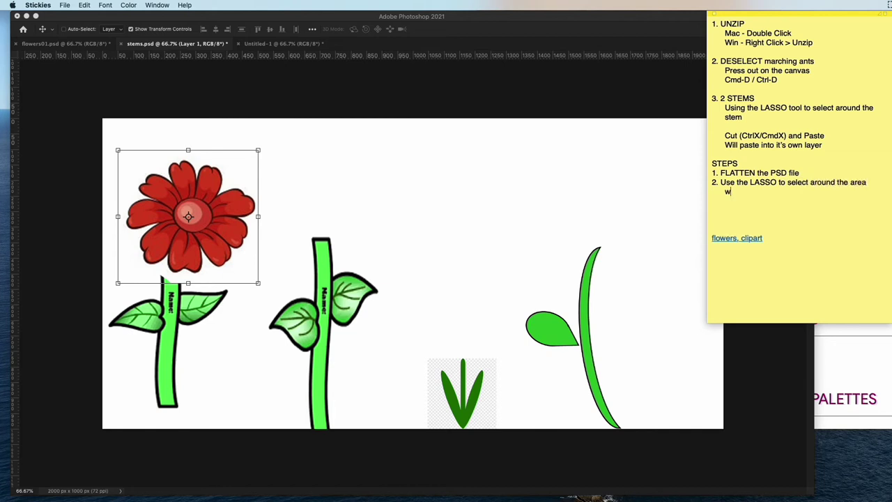
{"action": "type", "text": "e wish to copy"}
{"action": "key", "text": "Return"}
Add the third item "3. EDIT > COPY" to the list in the note.
{"action": "type", "text": "3"}
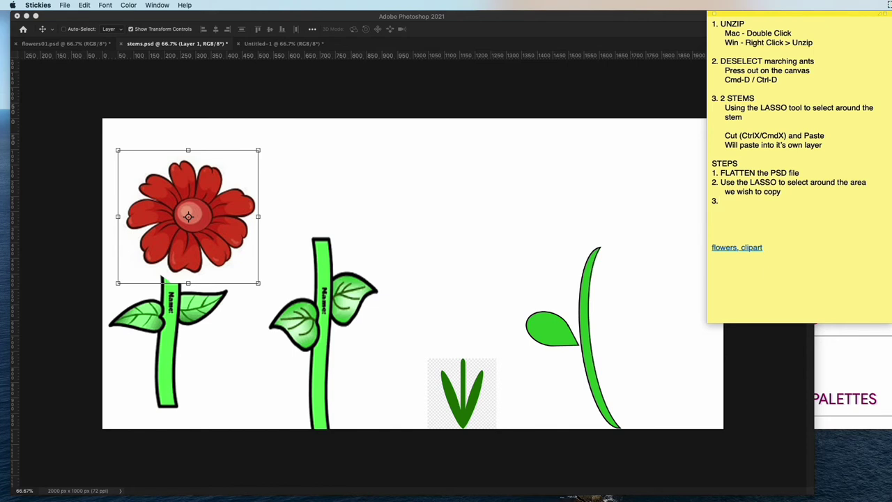
{"action": "type", "text": ". Cop"}
{"action": "key", "text": "BackSpace"}
{"action": "key", "text": "BackSpace"}
{"action": "type", "text": "EDIT > COPY"}
{"action": "key", "text": "Return"}
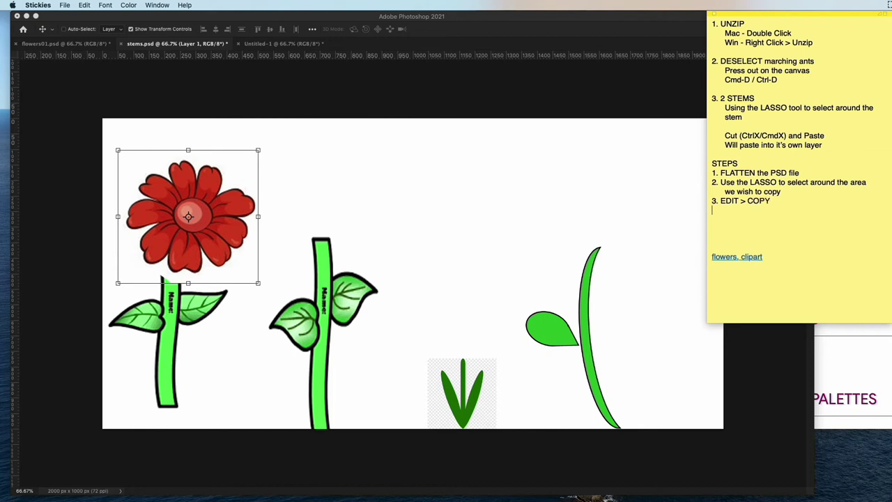
Add the fourth item "4. Went to the Stems.psd canvas" with "EDIT > Paste" on the line beneath it.
{"action": "type", "text": "4. Went to the Stems.psd"}
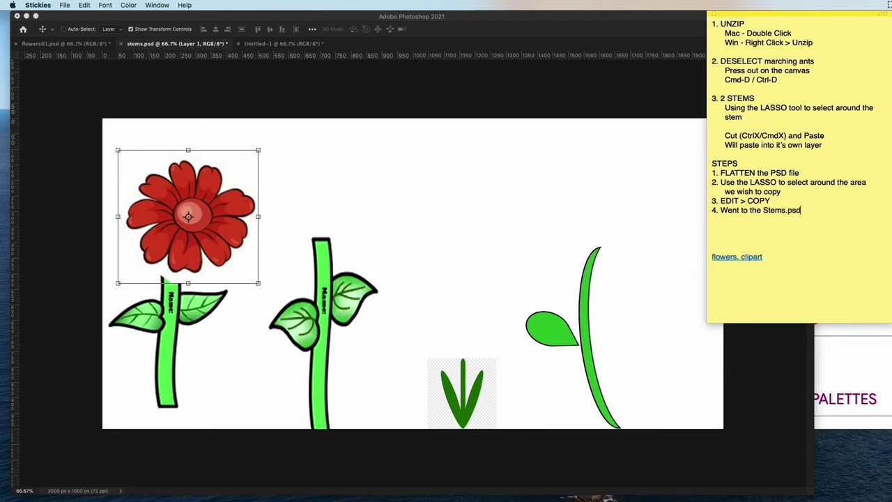
{"action": "type", "text": " canvas"}
{"action": "key", "text": "Return"}
{"action": "type", "text": "Ed"}
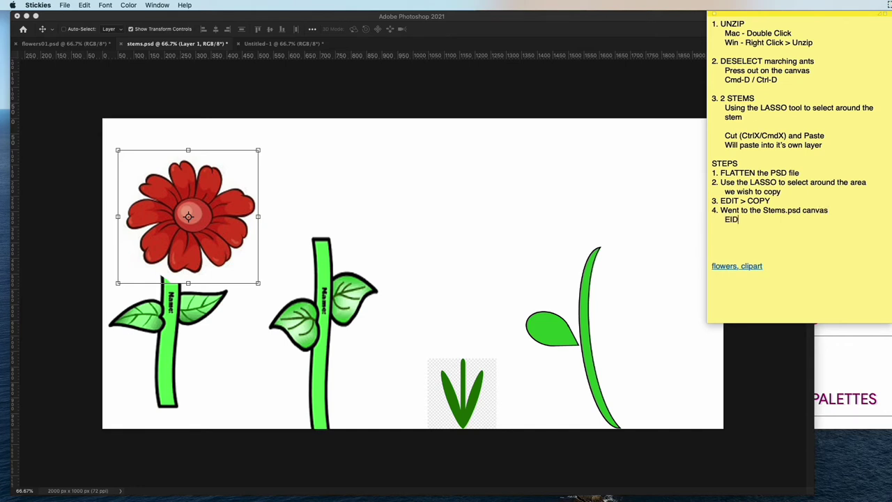
{"action": "key", "text": "BackSpace"}
{"action": "key", "text": "BackSpace"}
{"action": "type", "text": "EDIT > Paste"}
{"action": "key", "text": "Return"}
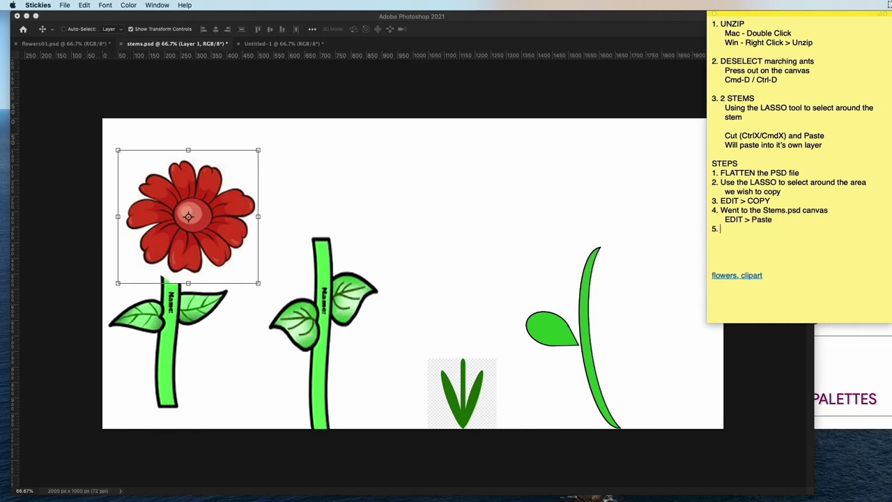
Add the fifth item "5. Increase the size of the flower" to the list in the note.
{"action": "type", "text": "5. Increase the size of the flo"}
{"action": "key", "text": "BackSpace"}
{"action": "key", "text": "BackSpace"}
{"action": "type", "text": "lowe"}
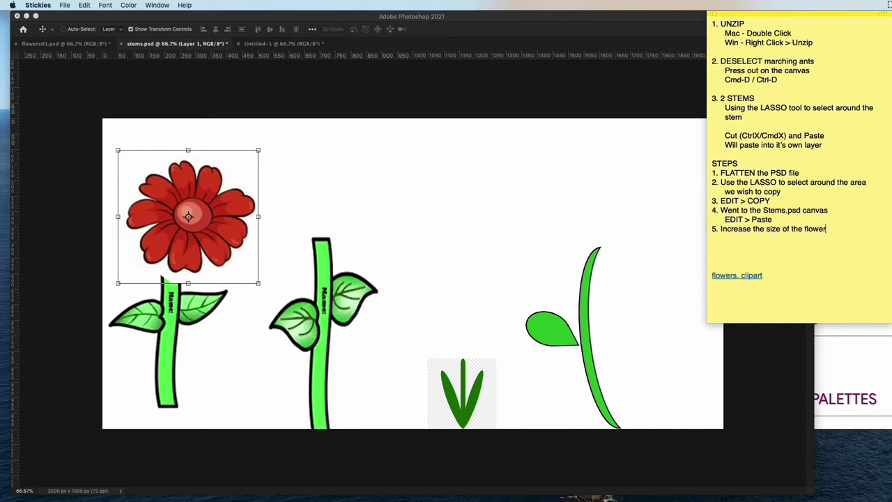
{"action": "type", "text": "r"}
{"action": "key", "text": "Return"}
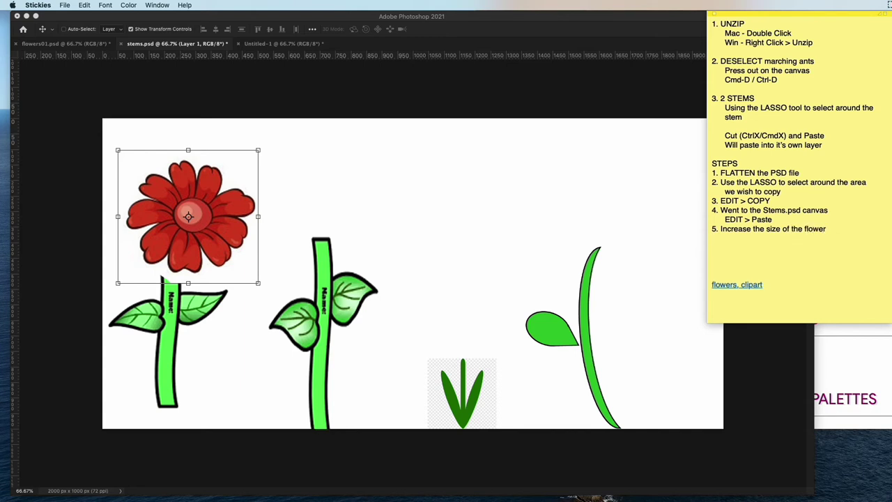
Add the sixth item "6. Using the MOVE TOOL, move the flower into it' place." to the note.
{"action": "type", "text": "5."}
{"action": "key", "text": "BackSpace"}
{"action": "key", "text": "BackSpace"}
{"action": "type", "text": "6. Using the MOVE TOOL, move the "}
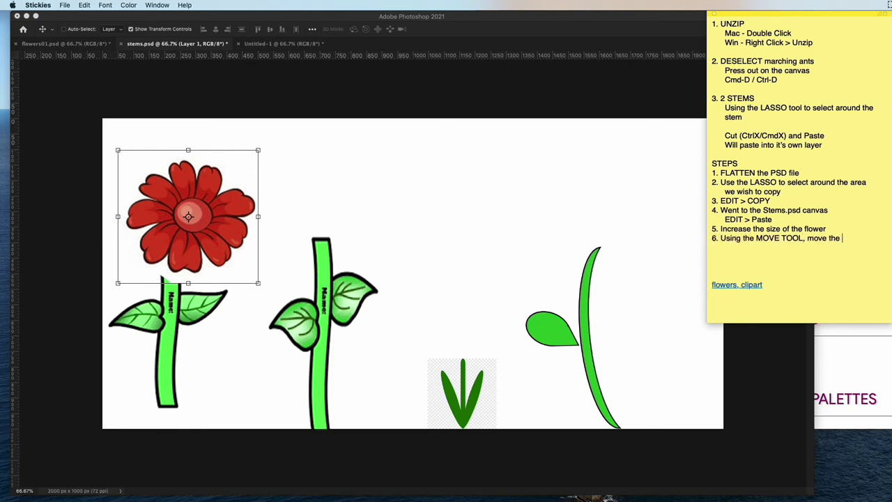
{"action": "type", "text": "flower into it' place"}
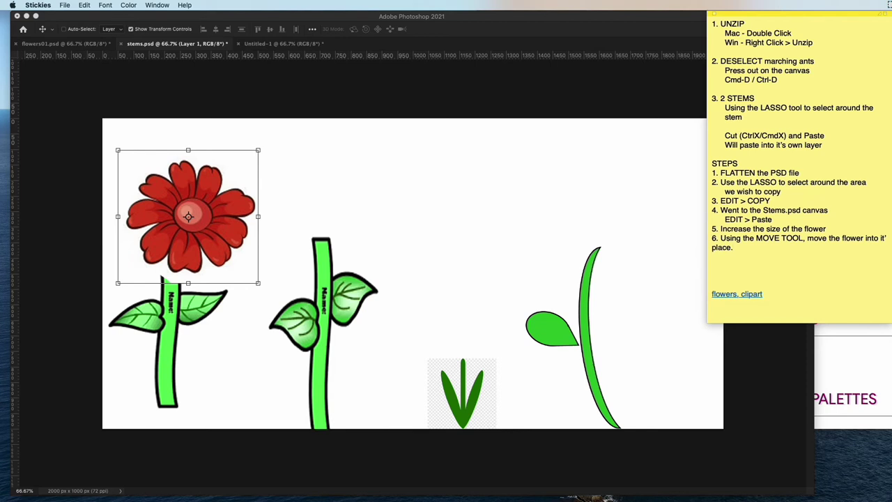
{"action": "type", "text": "."}
{"action": "key", "text": "Return"}
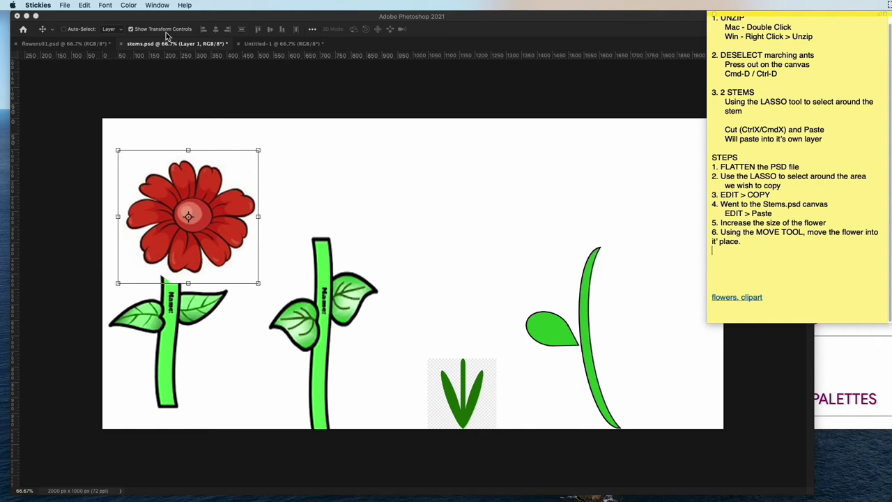
Switch back to Photoshop and bring up the flowers01.psd document.
{"action": "left_click", "coordinate": [91, 47]}
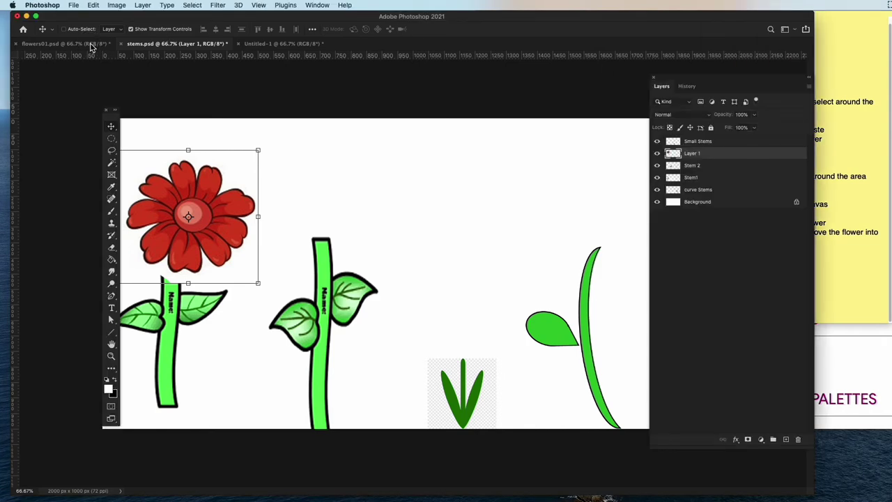
{"action": "left_click", "coordinate": [69, 43]}
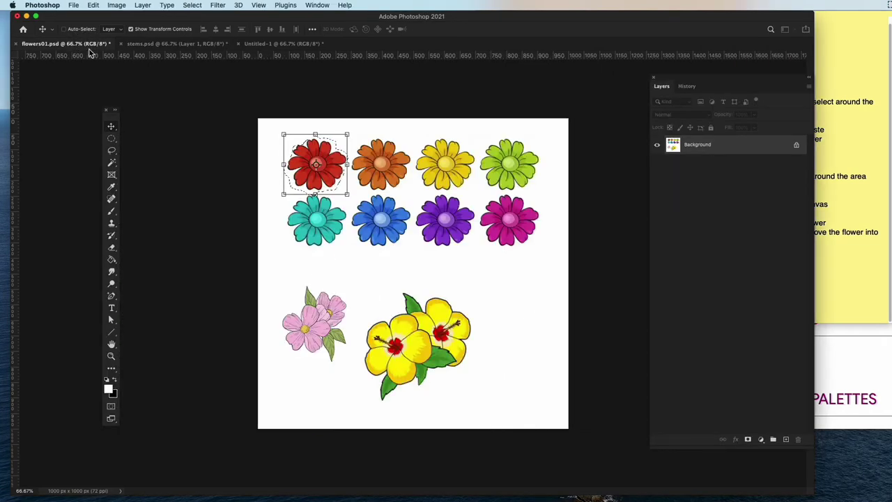
Move the selection outline off the red flower, across the orange, yellow and green flowers, and onto the magenta flower.
{"action": "left_click", "coordinate": [111, 139]}
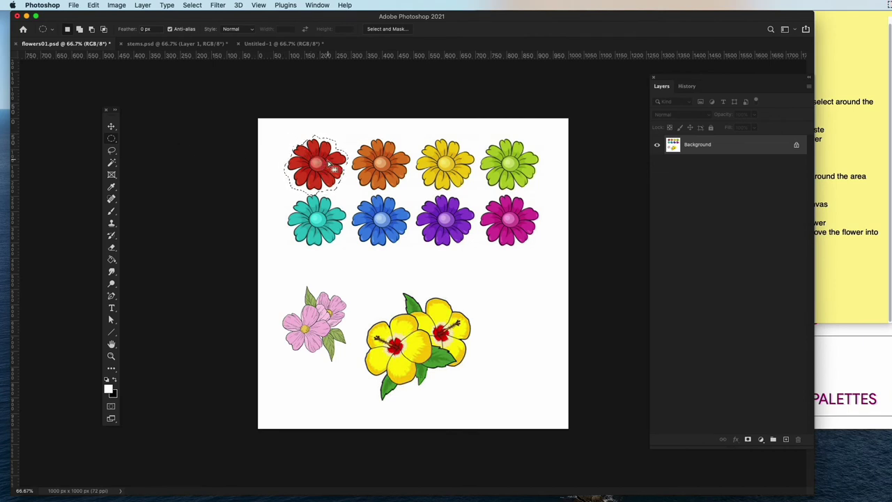
{"action": "left_click_drag", "start_coordinate": [330, 163], "coordinate": [392, 155]}
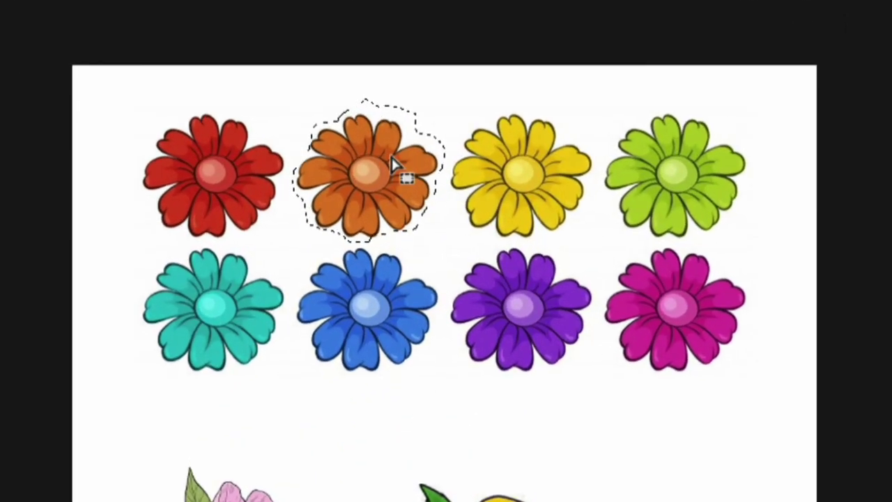
{"action": "left_click_drag", "start_coordinate": [392, 157], "coordinate": [547, 159]}
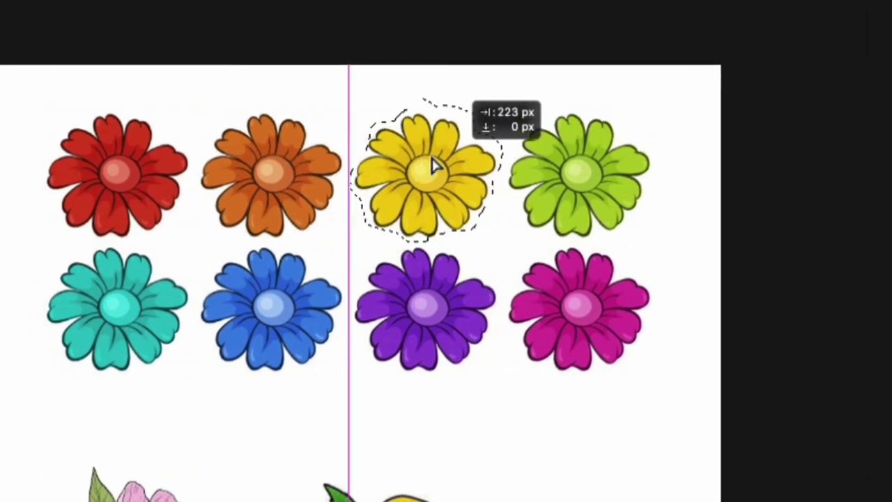
{"action": "left_click_drag", "start_coordinate": [434, 165], "coordinate": [613, 155]}
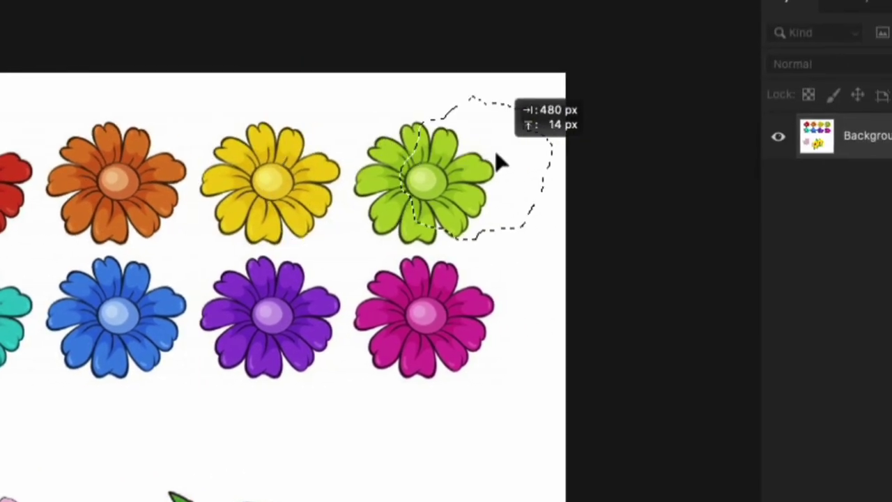
{"action": "left_click_drag", "start_coordinate": [500, 162], "coordinate": [482, 195]}
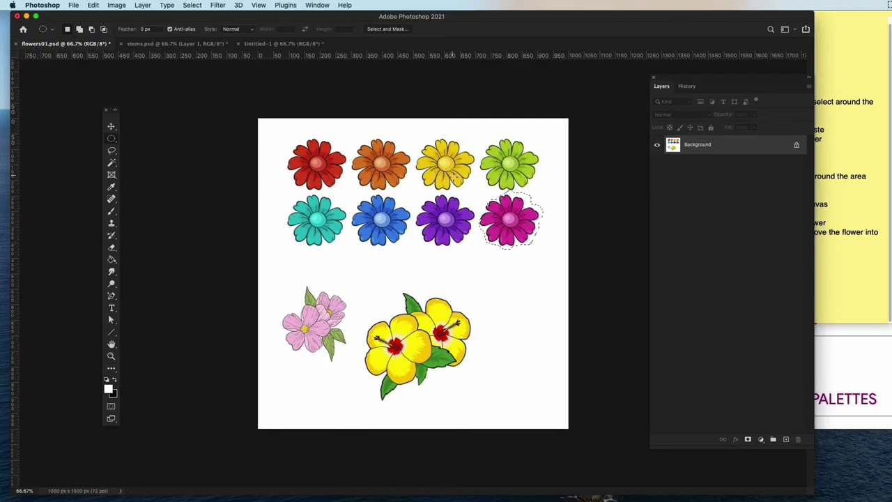
Clear the existing selection and lasso a new outline closely around the purple flower.
{"action": "left_click", "coordinate": [454, 179]}
{"action": "left_click", "coordinate": [111, 151]}
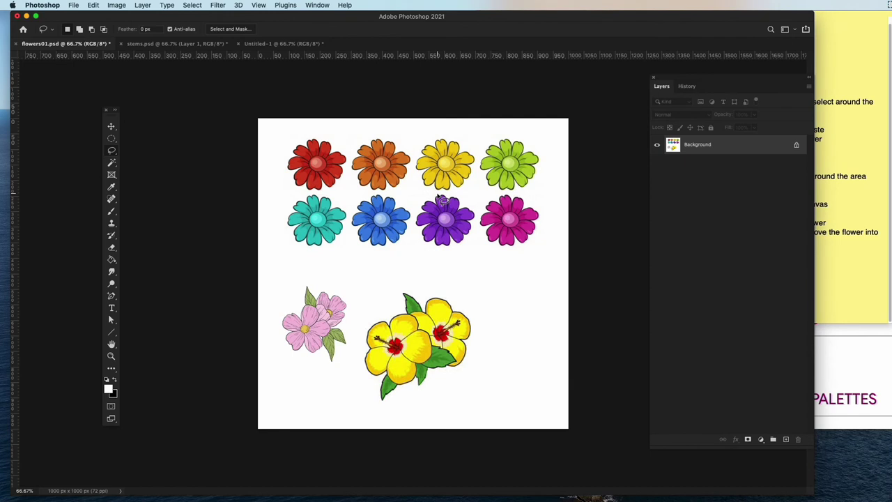
{"action": "mouse_move", "coordinate": [441, 201]}
{"action": "left_mouse_down"}
{"action": "mouse_move", "coordinate": [432, 202]}
{"action": "mouse_move", "coordinate": [435, 186]}
{"action": "mouse_move", "coordinate": [414, 217]}
{"action": "mouse_move", "coordinate": [422, 239]}
{"action": "mouse_move", "coordinate": [435, 248]}
{"action": "mouse_move", "coordinate": [465, 244]}
{"action": "mouse_move", "coordinate": [476, 211]}
{"action": "mouse_move", "coordinate": [437, 198]}
{"action": "left_mouse_up"}
Copy the lassoed purple flower and paste it into stems.psd as a new layer.
{"action": "key", "text": "super+c"}
{"action": "left_click", "coordinate": [176, 43]}
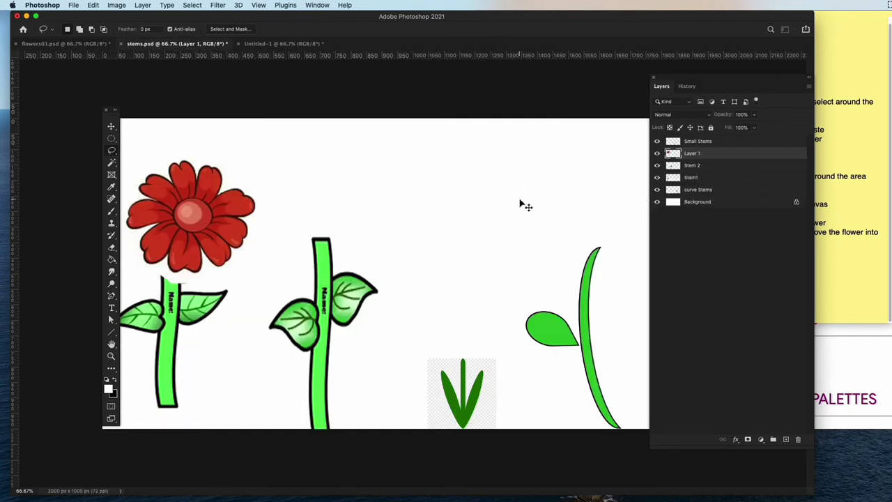
{"action": "key", "text": "super+v"}
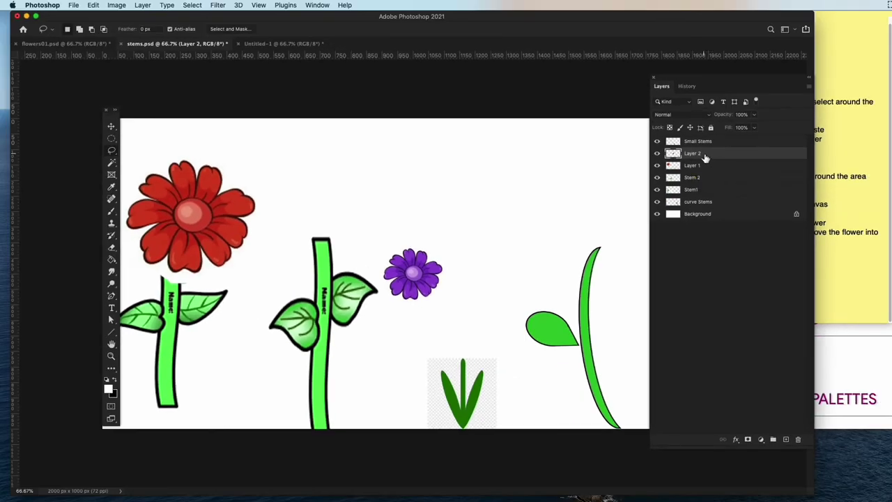
Rename Layer 2 as "purple flower" and Layer 1 as "red flower".
{"action": "double_click", "coordinate": [700, 153]}
{"action": "type", "text": "purple flower"}
{"action": "double_click", "coordinate": [694, 165]}
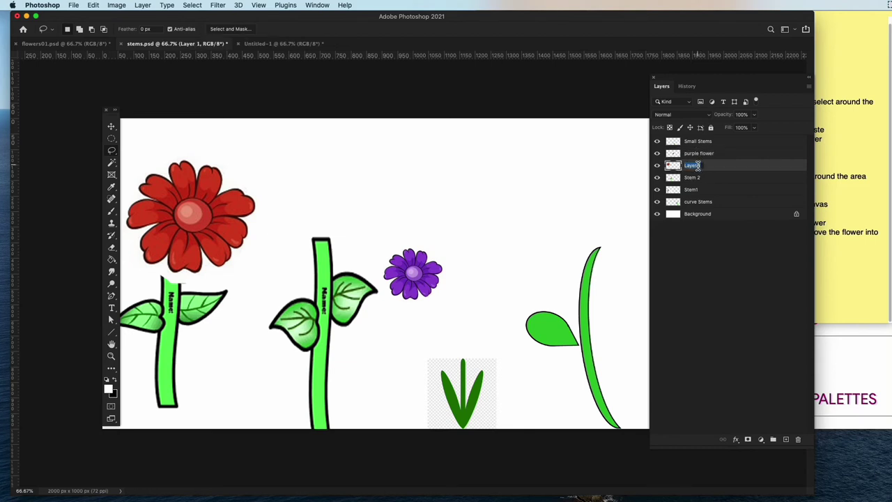
{"action": "type", "text": "red flower"}
{"action": "key", "text": "Return"}
Move the purple flower onto the top of the second leafy stem, scaled to about 233% wide and 205% high, and apply the transform.
{"action": "left_click", "coordinate": [708, 155]}
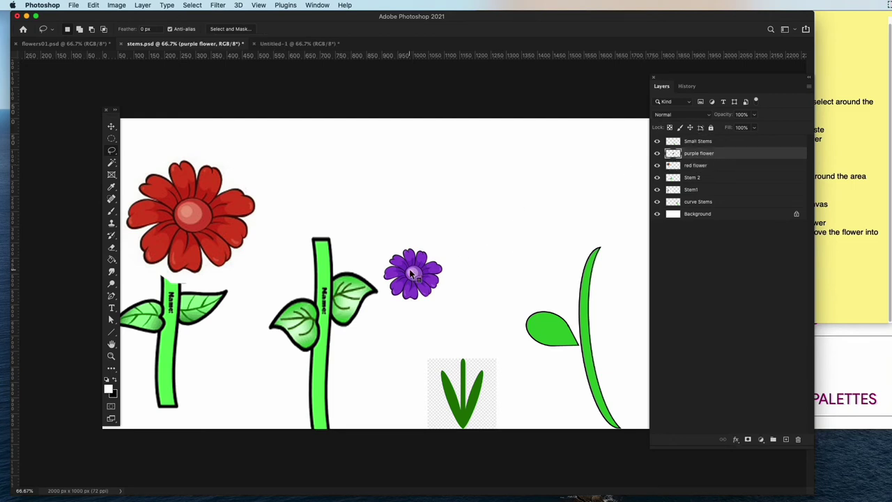
{"action": "left_click", "coordinate": [111, 127]}
{"action": "left_click_drag", "start_coordinate": [413, 274], "coordinate": [312, 228]}
{"action": "left_click_drag", "start_coordinate": [356, 196], "coordinate": [435, 139]}
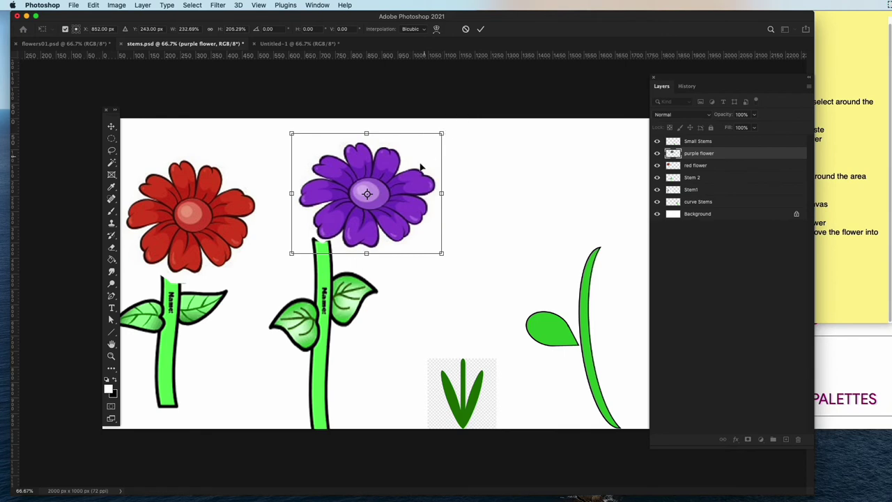
{"action": "left_click_drag", "start_coordinate": [412, 192], "coordinate": [378, 207]}
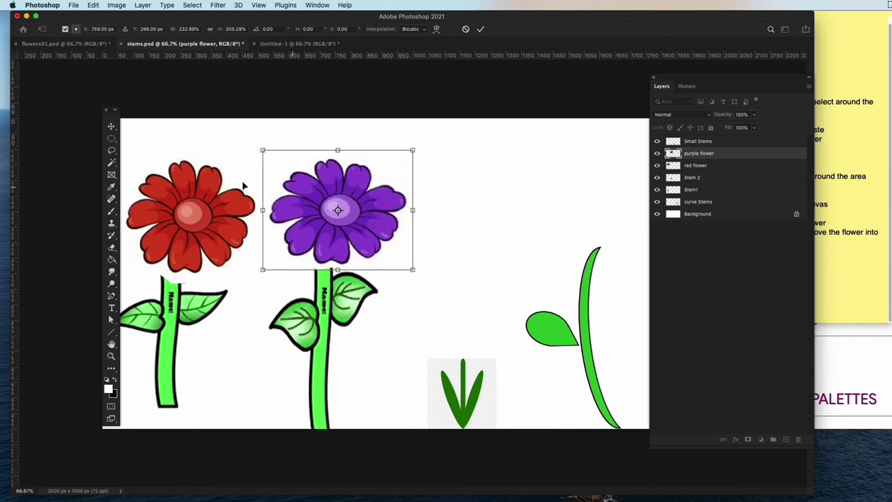
{"action": "left_click", "coordinate": [111, 142]}
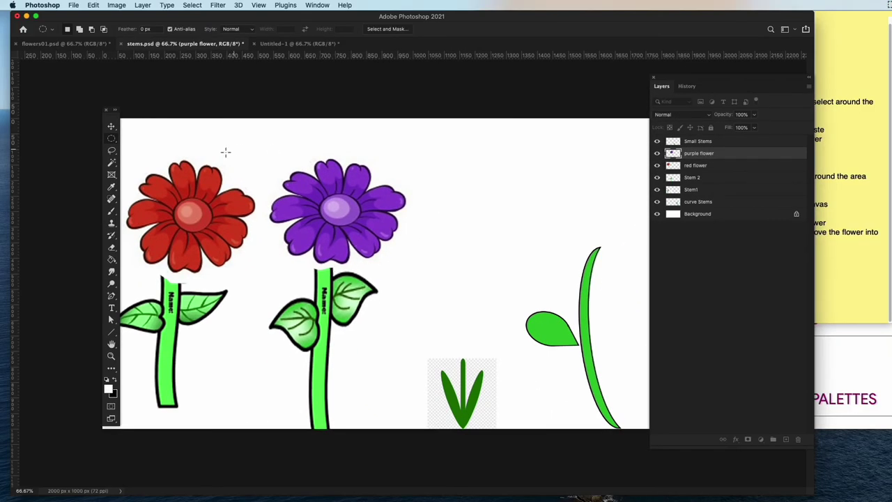
Select the white area around the purple flower with the Magic Wand and delete it.
{"action": "left_click", "coordinate": [113, 164]}
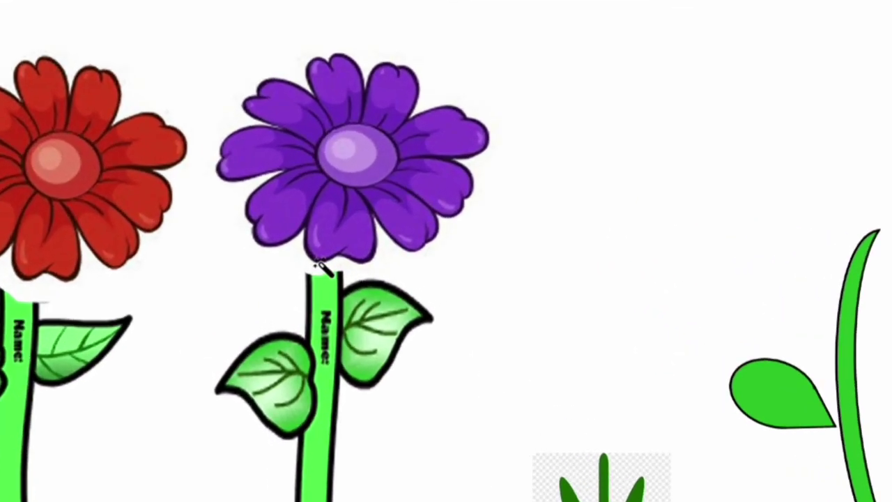
{"action": "left_click", "coordinate": [322, 267]}
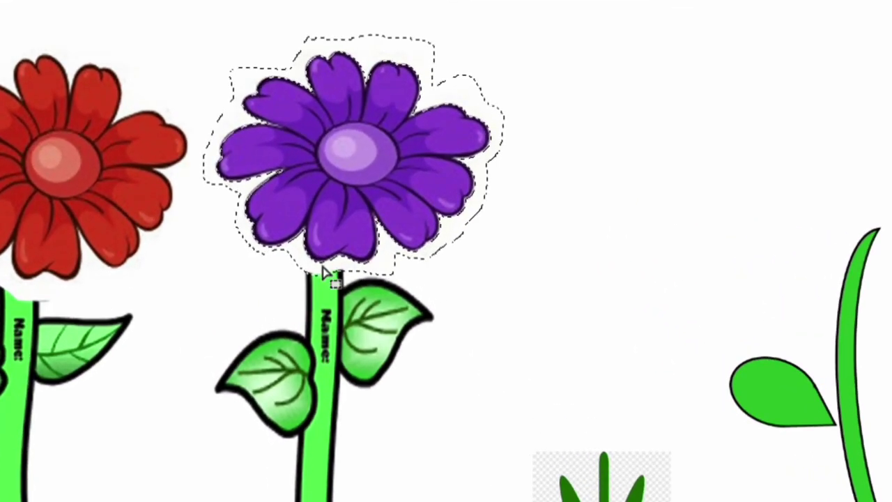
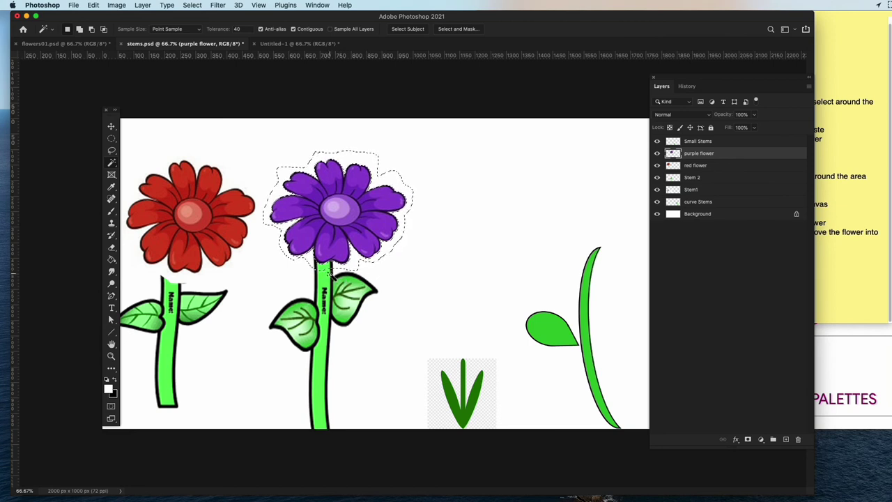
On the red flower layer, select the white area around the flower with the Magic Wand and delete it.
{"action": "left_click", "coordinate": [704, 169]}
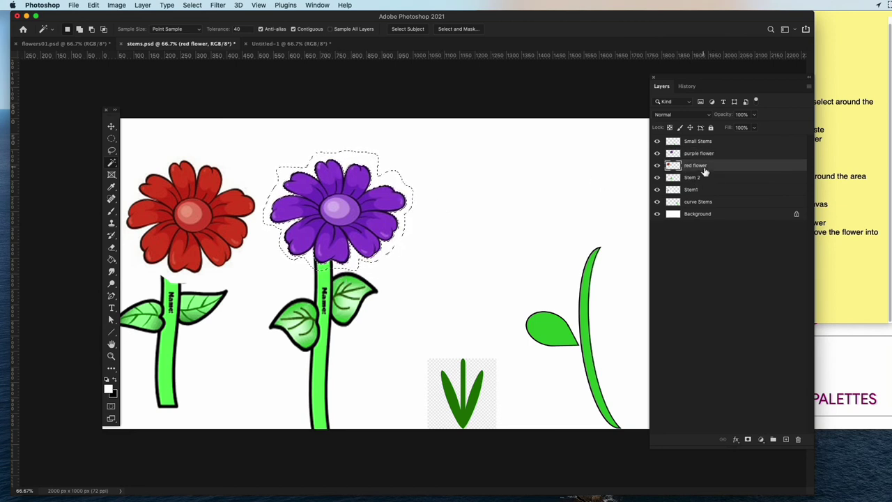
{"action": "left_click", "coordinate": [179, 282]}
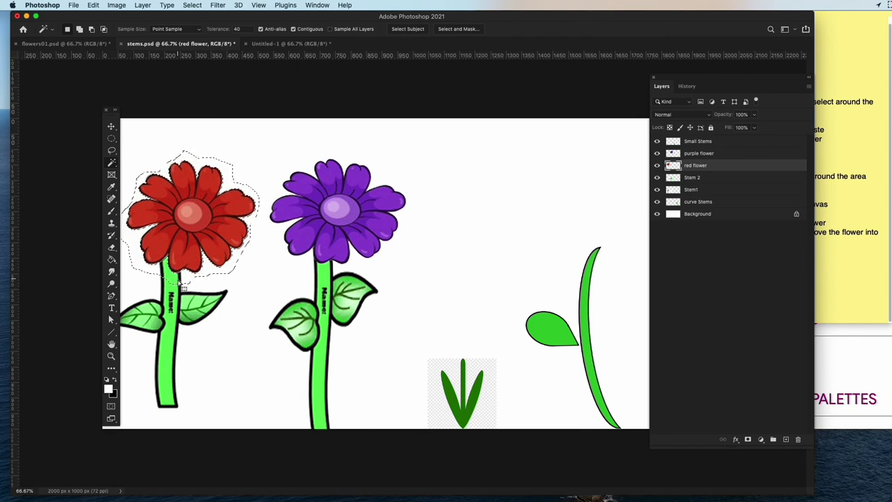
{"action": "left_click", "coordinate": [111, 138]}
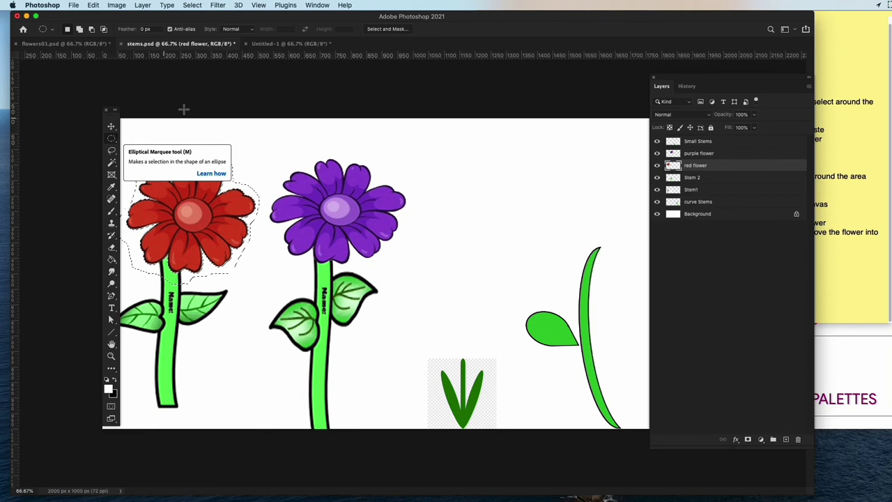
In flowers01.psd, draw a lasso selection closely around the pink flower cluster and its leaves.
{"action": "left_click", "coordinate": [61, 46]}
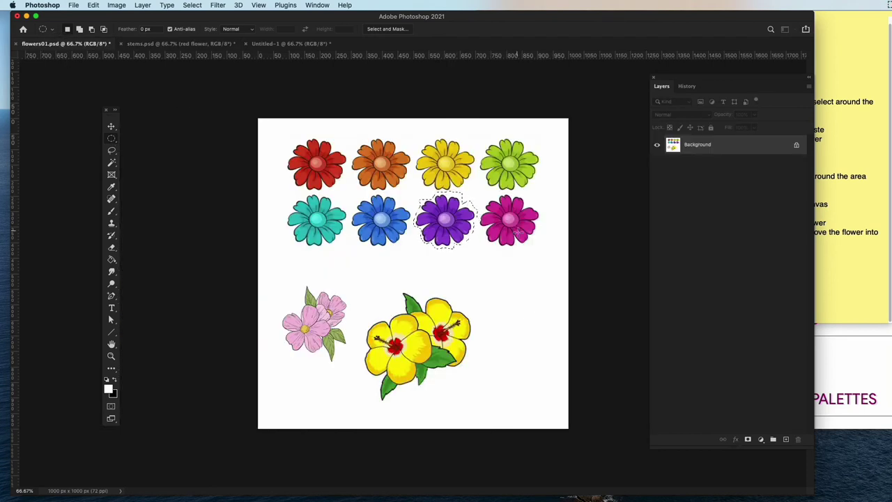
{"action": "left_click", "coordinate": [112, 150]}
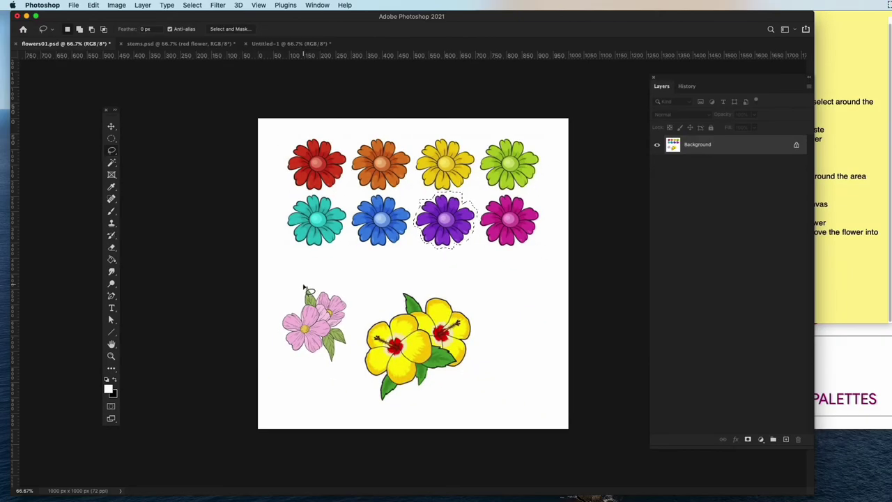
{"action": "left_click", "coordinate": [304, 287]}
{"action": "mouse_move", "coordinate": [304, 287]}
{"action": "left_mouse_down"}
{"action": "mouse_move", "coordinate": [298, 313]}
{"action": "mouse_move", "coordinate": [281, 319]}
{"action": "mouse_move", "coordinate": [284, 344]}
{"action": "mouse_move", "coordinate": [297, 357]}
{"action": "mouse_move", "coordinate": [323, 351]}
{"action": "mouse_move", "coordinate": [332, 366]}
{"action": "mouse_move", "coordinate": [336, 342]}
{"action": "mouse_move", "coordinate": [350, 342]}
{"action": "mouse_move", "coordinate": [351, 310]}
{"action": "mouse_move", "coordinate": [343, 293]}
{"action": "mouse_move", "coordinate": [304, 287]}
{"action": "left_mouse_up"}
Copy the lassoed pink flowers and paste them into stems.psd as a new layer.
{"action": "left_click", "coordinate": [93, 6]}
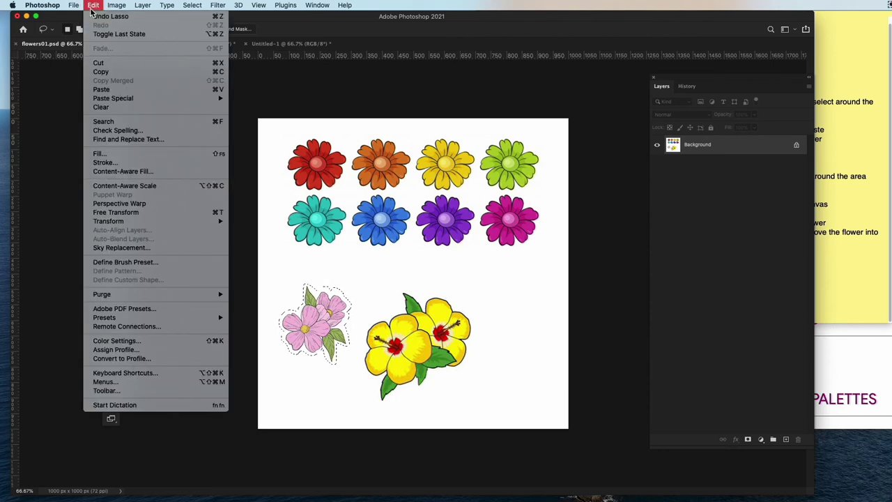
{"action": "left_click", "coordinate": [101, 72]}
{"action": "left_click", "coordinate": [153, 43]}
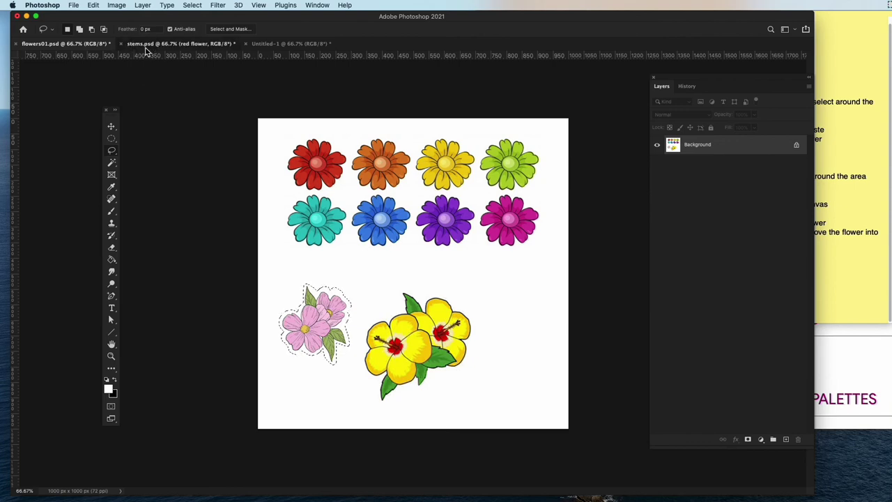
{"action": "left_click", "coordinate": [74, 5]}
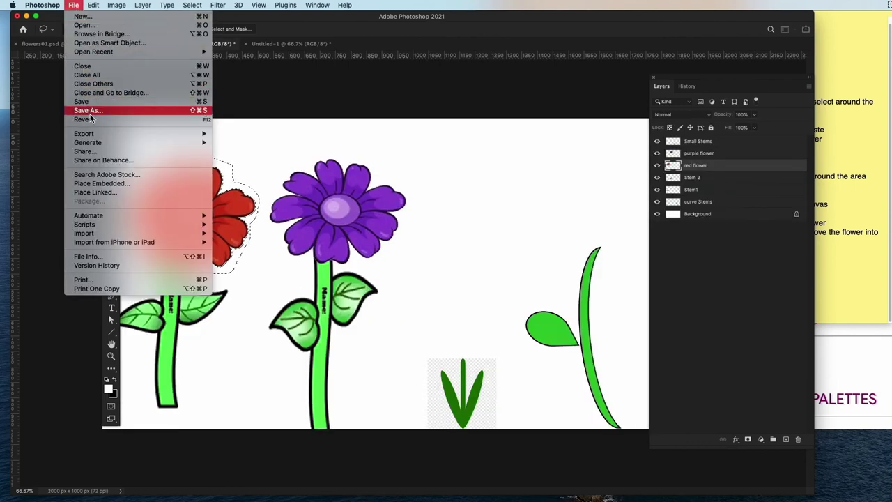
{"action": "mouse_move", "coordinate": [96, 6]}
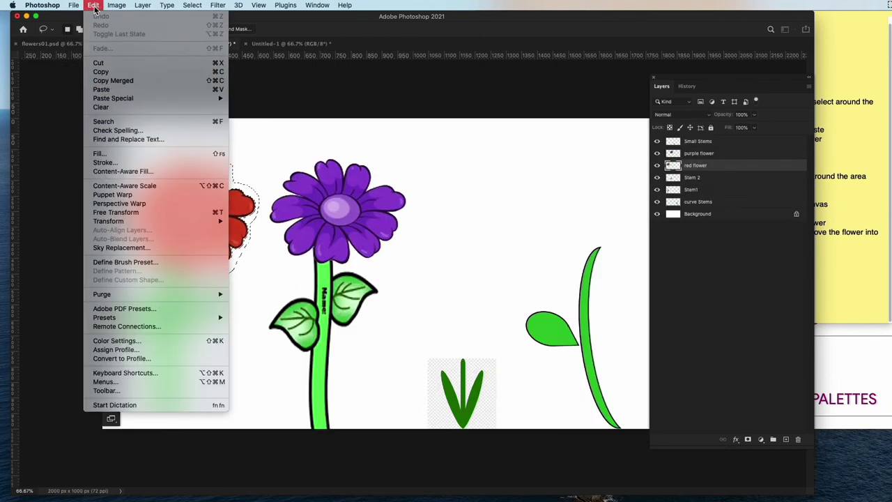
{"action": "left_click", "coordinate": [102, 90]}
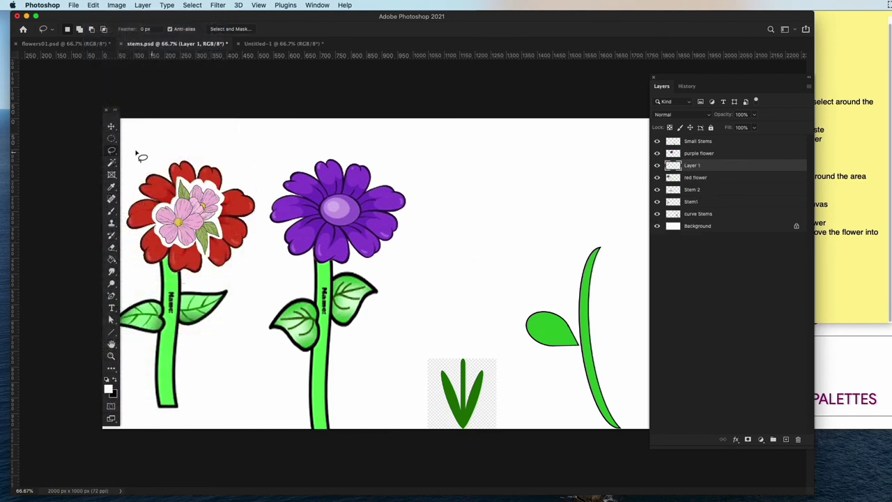
Move the pink flowers onto the top of the small stem, scaled to about 134%, and apply the transform.
{"action": "left_click", "coordinate": [110, 126]}
{"action": "left_click_drag", "start_coordinate": [204, 231], "coordinate": [524, 266]}
{"action": "mouse_move", "coordinate": [478, 319]}
{"action": "left_mouse_down"}
{"action": "mouse_move", "coordinate": [470, 313]}
{"action": "mouse_move", "coordinate": [465, 337]}
{"action": "mouse_move", "coordinate": [463, 325]}
{"action": "mouse_move", "coordinate": [465, 347]}
{"action": "mouse_move", "coordinate": [473, 332]}
{"action": "left_mouse_up"}
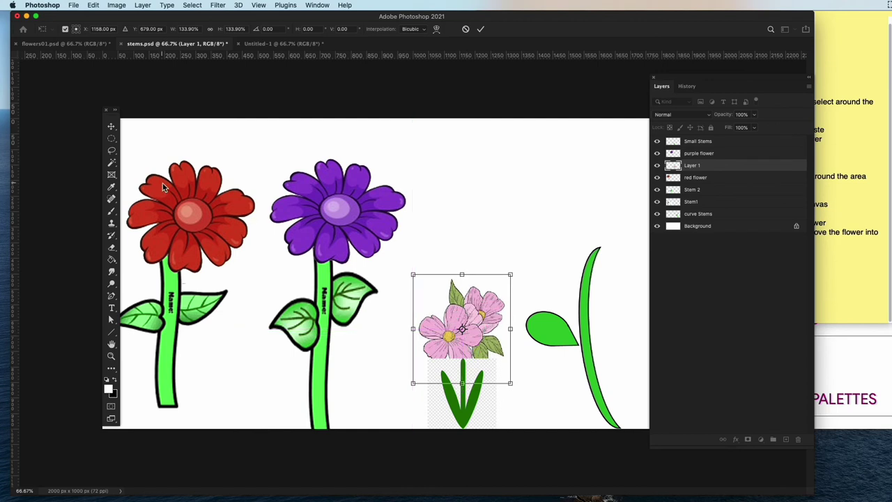
{"action": "left_click", "coordinate": [112, 139]}
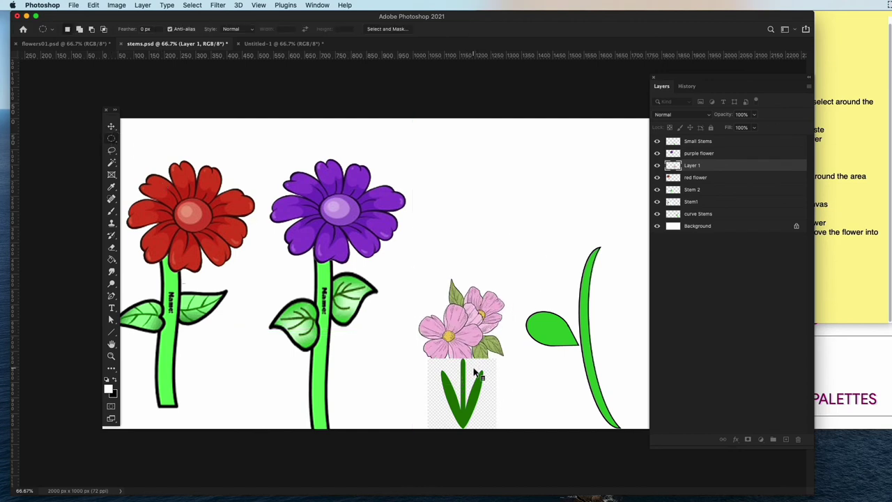
Identify the pasted pink flowers' layer by toggling its visibility and rename it as "pink flower".
{"action": "left_click", "coordinate": [113, 129]}
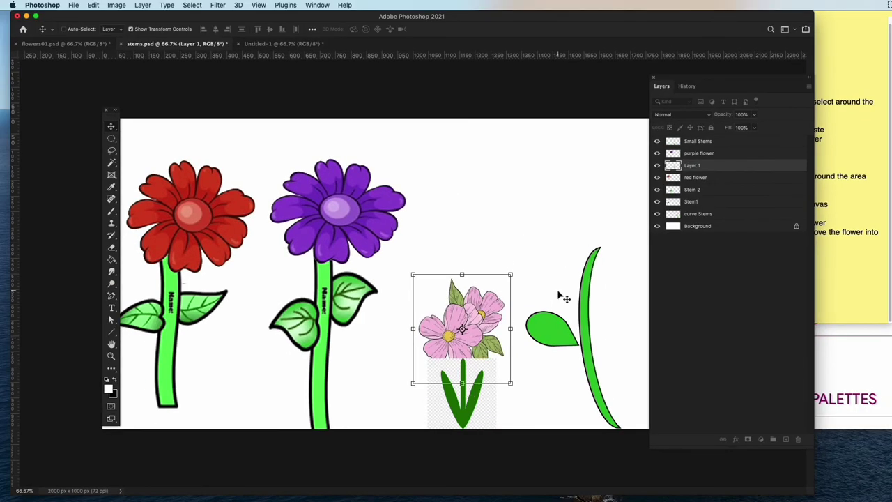
{"action": "left_click", "coordinate": [658, 166]}
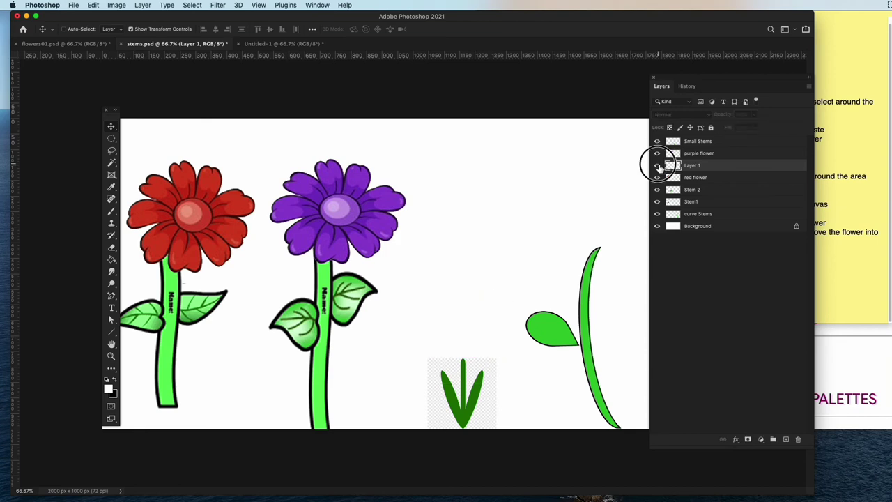
{"action": "left_click", "coordinate": [658, 166]}
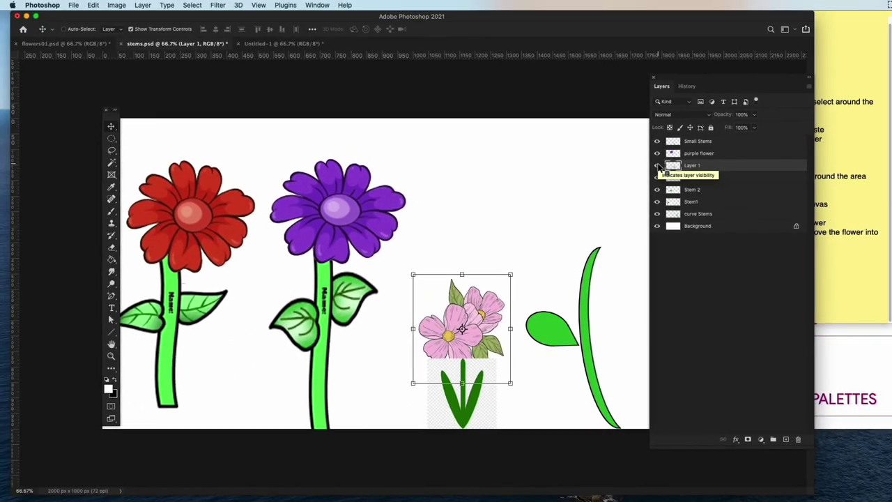
{"action": "double_click", "coordinate": [702, 166]}
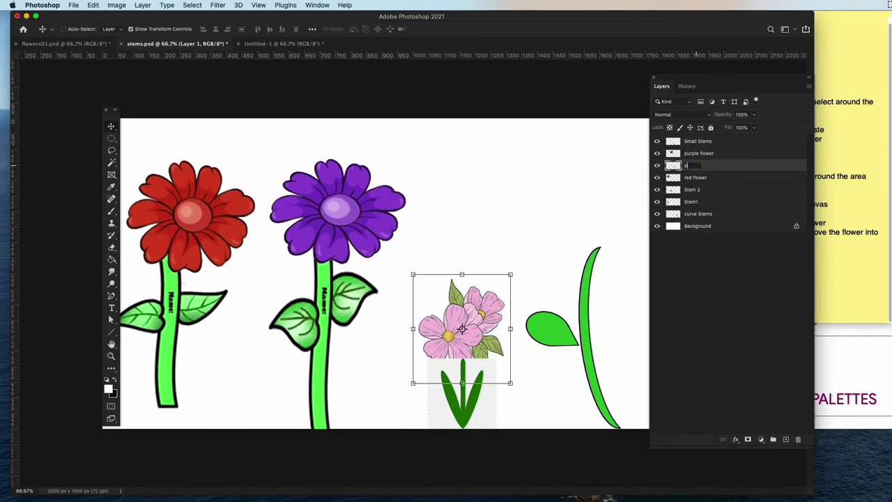
{"action": "type", "text": "pink flower"}
{"action": "key", "text": "Return"}
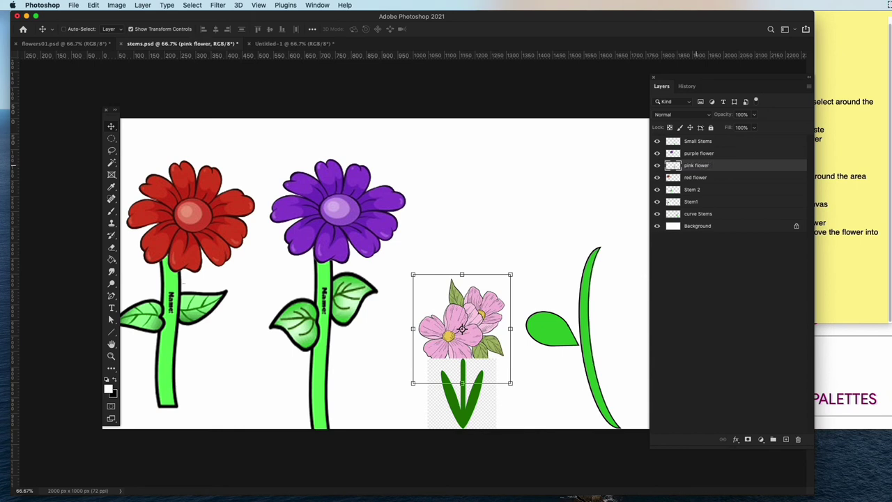
Move the Small Stems layer below the red flower layer so that it sits behind the pink flowers.
{"action": "left_click", "coordinate": [658, 142]}
{"action": "left_click", "coordinate": [657, 141]}
{"action": "left_click", "coordinate": [715, 145]}
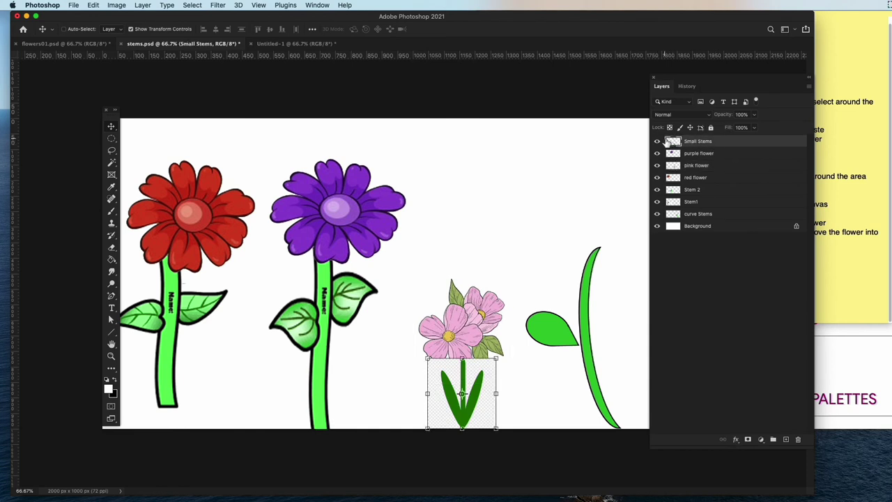
{"action": "left_click", "coordinate": [709, 168]}
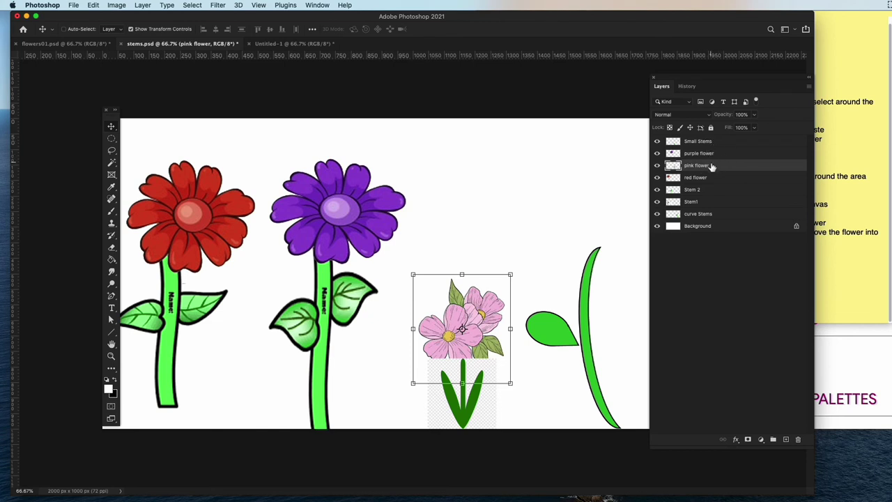
{"action": "left_click_drag", "start_coordinate": [704, 144], "coordinate": [701, 190]}
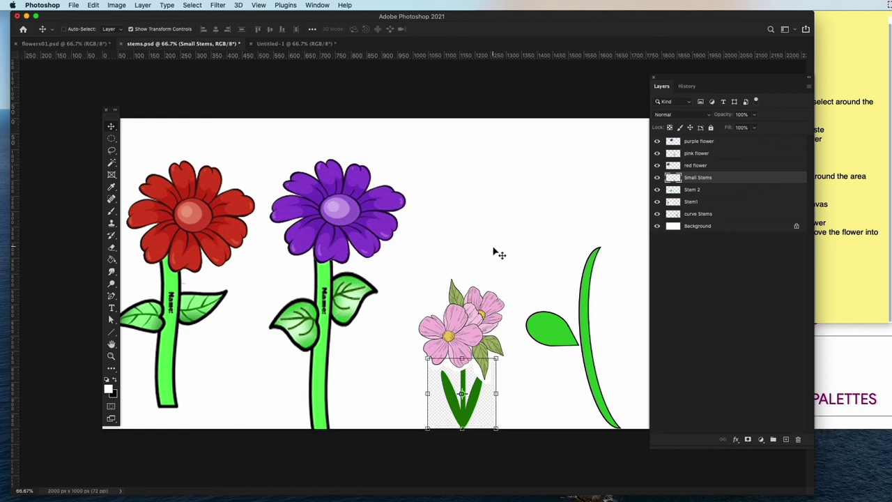
On the pink flower layer, select the white area around the flowers with the Magic Wand, delete it and deselect.
{"action": "left_click", "coordinate": [112, 140]}
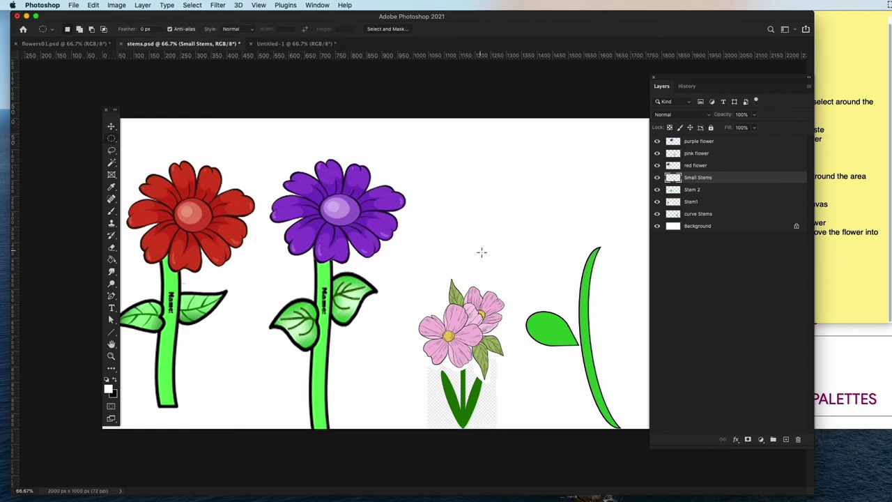
{"action": "left_click", "coordinate": [112, 165]}
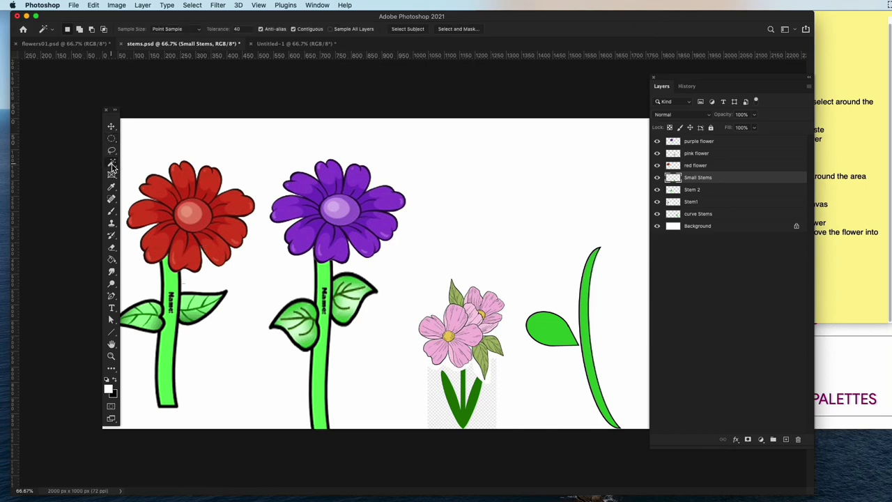
{"action": "left_click", "coordinate": [711, 153]}
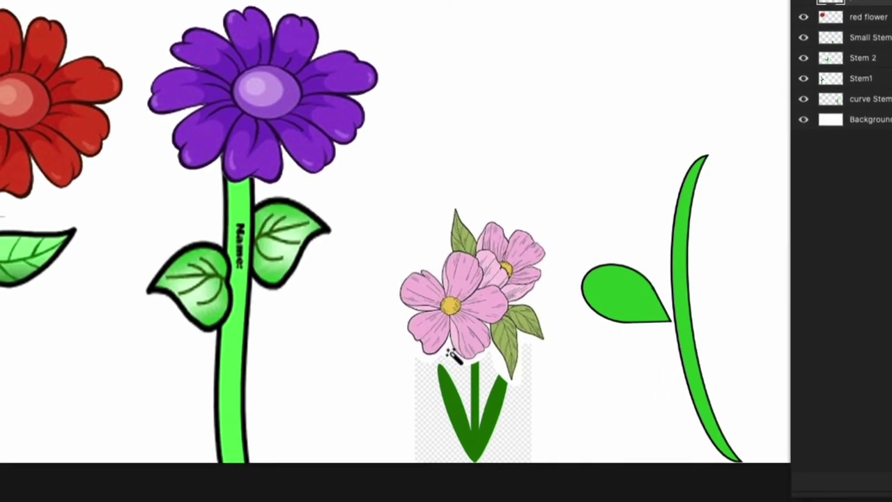
{"action": "left_click", "coordinate": [451, 368]}
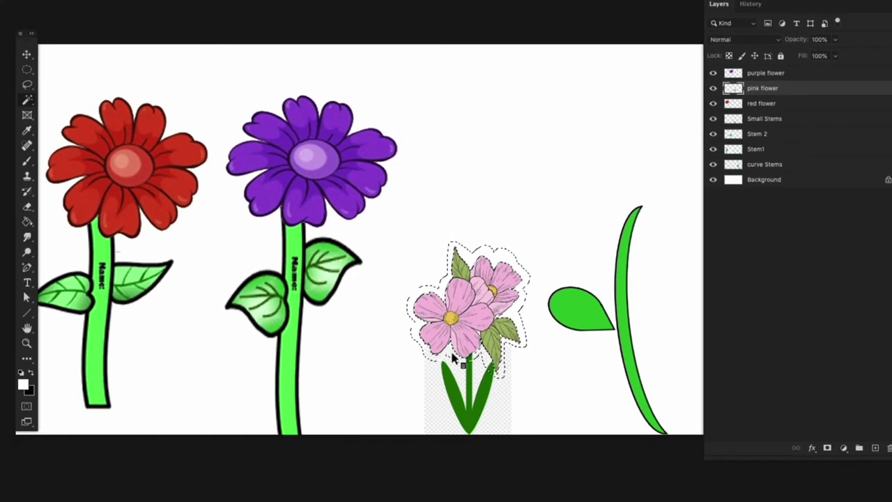
{"action": "key", "text": "super+d"}
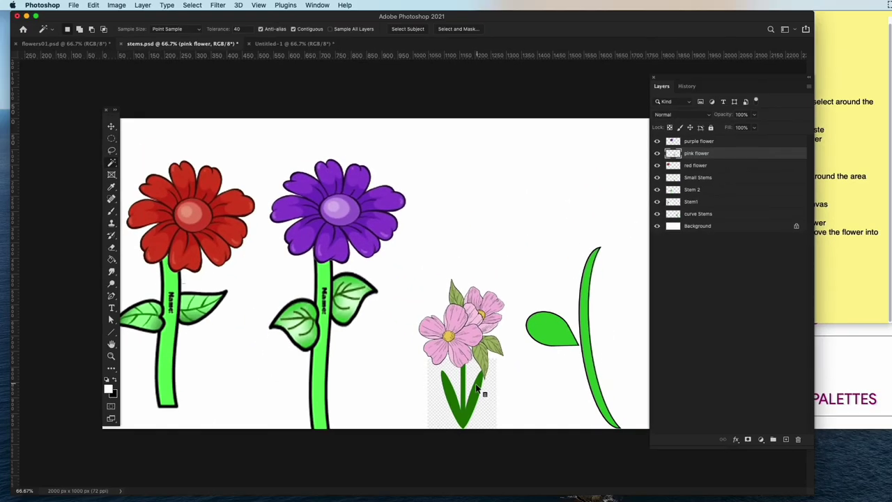
On the Small Stems layer, select the checkered background with the Magic Wand, delete it and deselect.
{"action": "left_click", "coordinate": [711, 178]}
{"action": "left_click", "coordinate": [657, 177]}
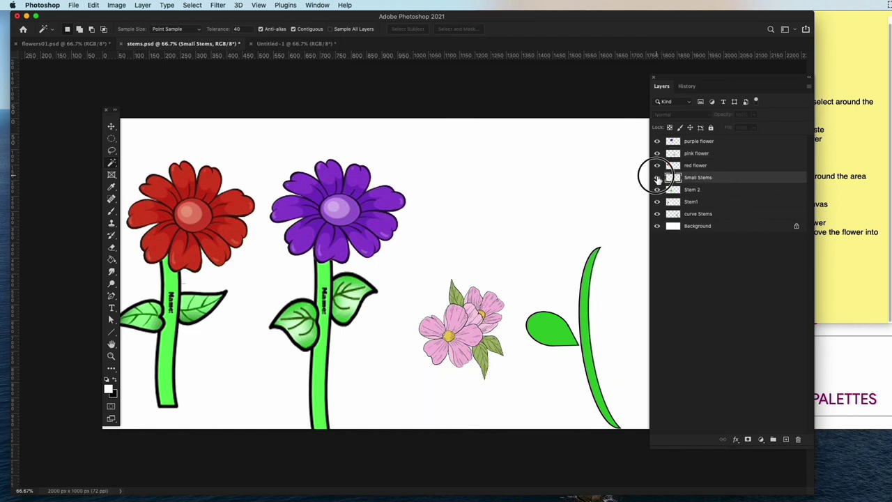
{"action": "left_click", "coordinate": [657, 179]}
{"action": "left_click", "coordinate": [490, 407]}
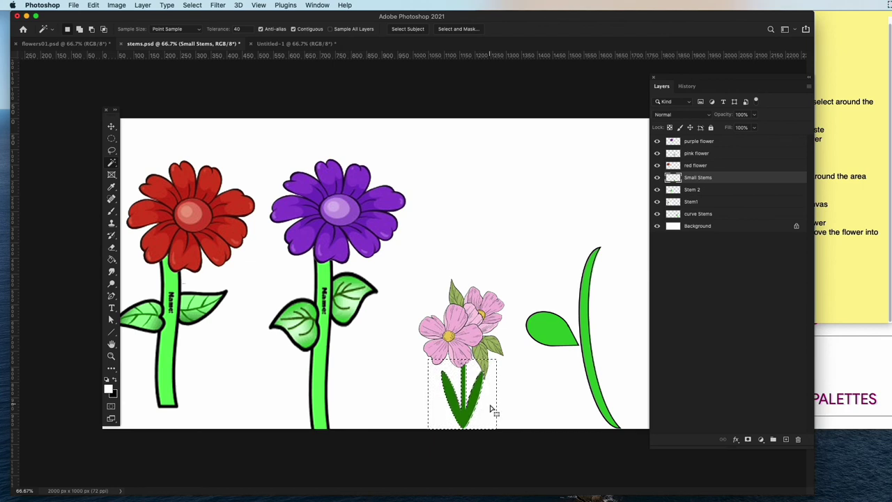
{"action": "left_click", "coordinate": [111, 138]}
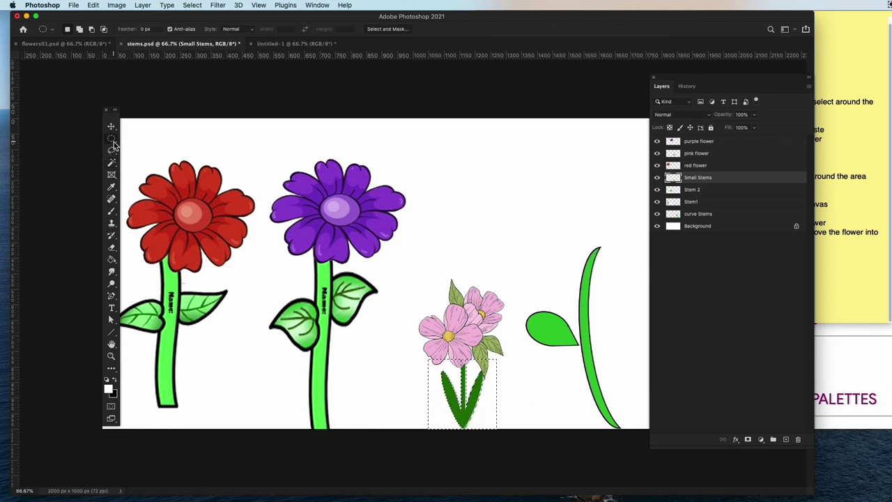
{"action": "left_click", "coordinate": [464, 187]}
In flowers01.psd, draw a lasso selection around the two yellow hibiscus flowers and their leaves, and copy it.
{"action": "left_click", "coordinate": [59, 45]}
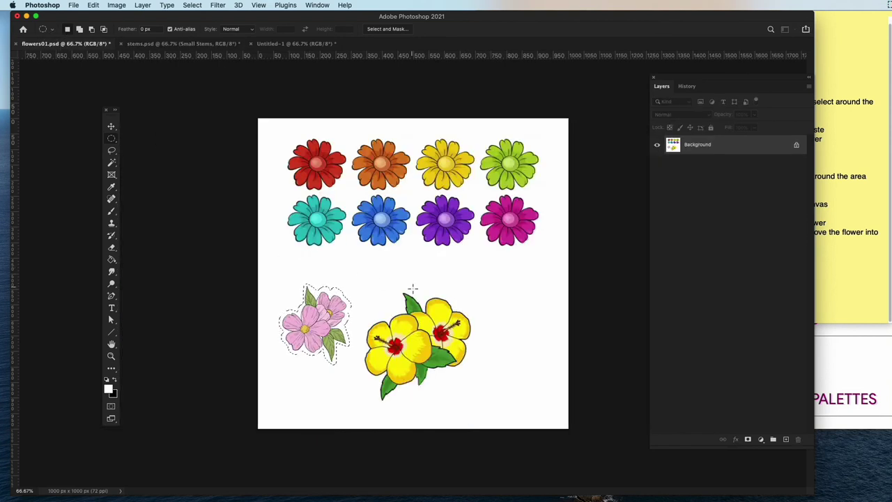
{"action": "left_click", "coordinate": [113, 151]}
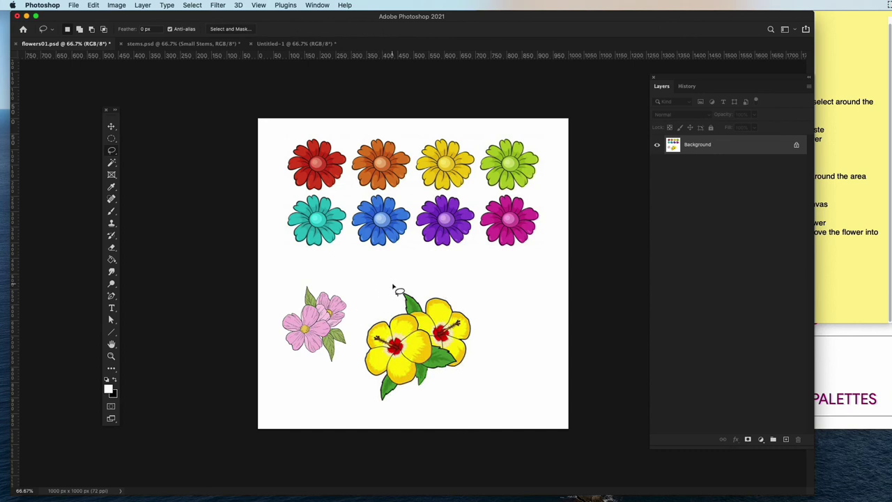
{"action": "left_click_drag", "start_coordinate": [394, 285], "coordinate": [396, 307]}
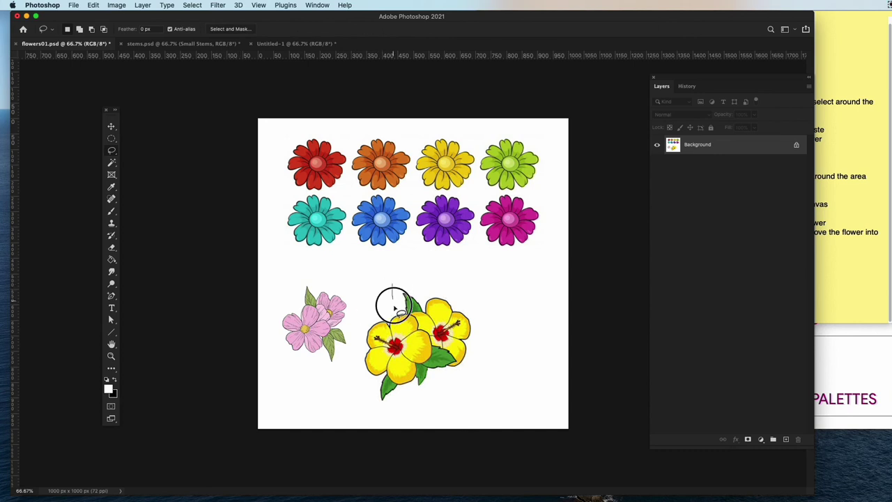
{"action": "mouse_move", "coordinate": [393, 305]}
{"action": "left_mouse_down"}
{"action": "mouse_move", "coordinate": [366, 396]}
{"action": "mouse_move", "coordinate": [375, 406]}
{"action": "mouse_move", "coordinate": [446, 385]}
{"action": "mouse_move", "coordinate": [494, 337]}
{"action": "mouse_move", "coordinate": [469, 303]}
{"action": "mouse_move", "coordinate": [384, 296]}
{"action": "left_mouse_up"}
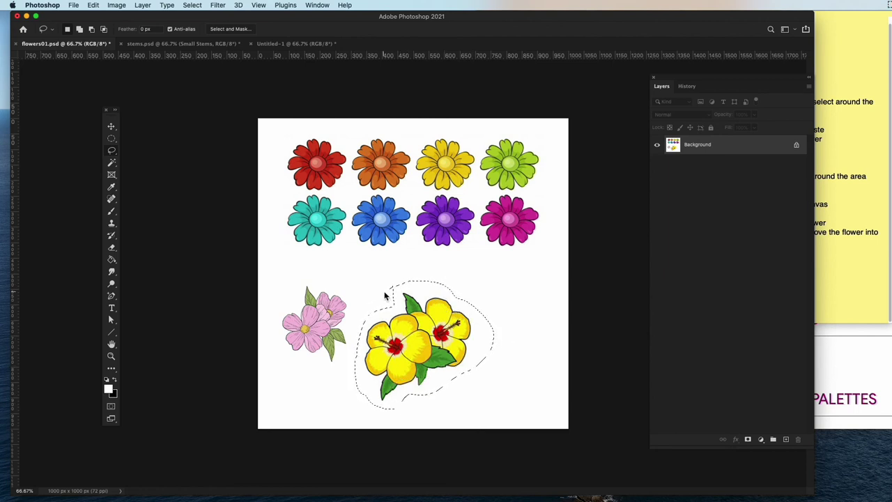
{"action": "left_click", "coordinate": [385, 297]}
{"action": "mouse_move", "coordinate": [390, 295]}
{"action": "left_mouse_down"}
{"action": "mouse_move", "coordinate": [395, 304]}
{"action": "mouse_move", "coordinate": [369, 323]}
{"action": "mouse_move", "coordinate": [363, 360]}
{"action": "mouse_move", "coordinate": [381, 403]}
{"action": "mouse_move", "coordinate": [476, 365]}
{"action": "mouse_move", "coordinate": [476, 307]}
{"action": "mouse_move", "coordinate": [424, 294]}
{"action": "left_mouse_up"}
Paste the yellow flowers into stems.psd and move them onto the top of the curved stem.
{"action": "left_click", "coordinate": [202, 46]}
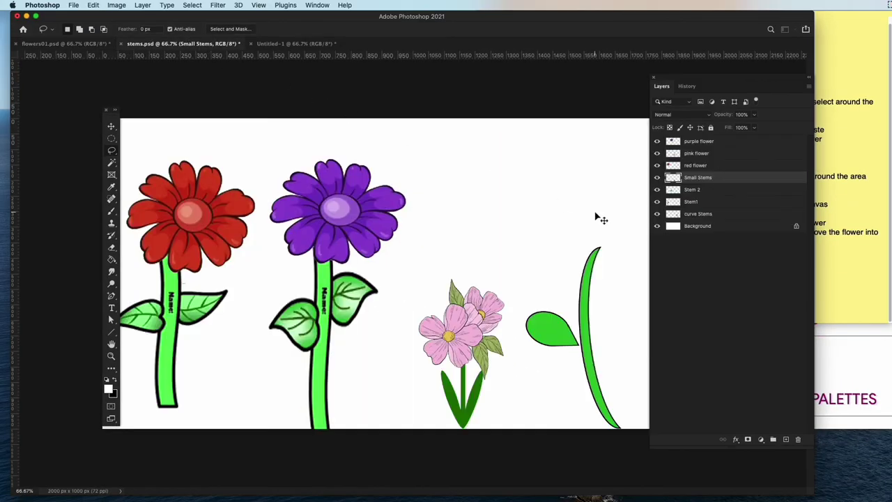
{"action": "key", "text": "super+v"}
{"action": "left_click_drag", "start_coordinate": [416, 268], "coordinate": [575, 242]}
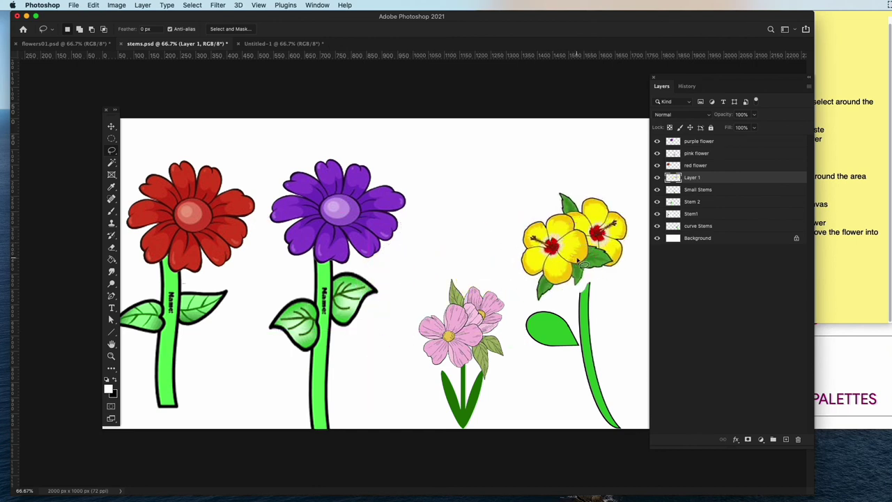
Select the white area around the yellow flowers with the Magic Wand and delete it.
{"action": "left_click", "coordinate": [111, 162]}
{"action": "left_click", "coordinate": [571, 292]}
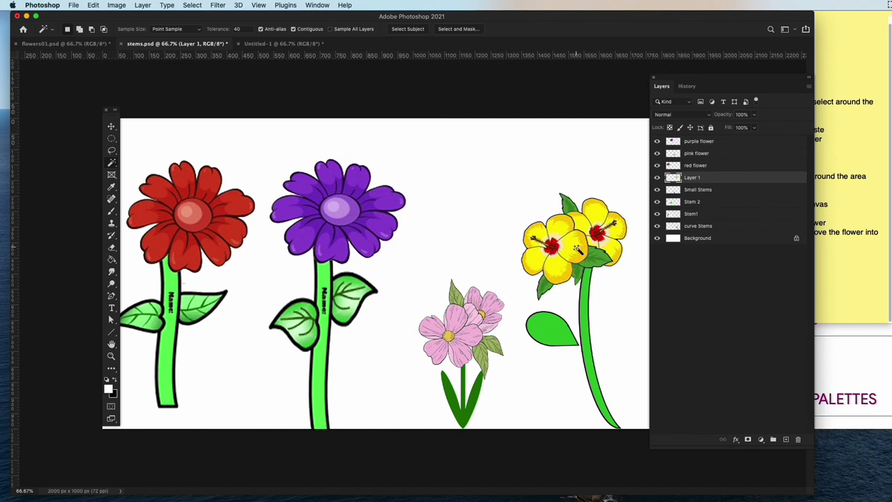
Scale the yellow flowers up to about 151% and reposition them on top of the curved stem.
{"action": "key", "text": "super+t"}
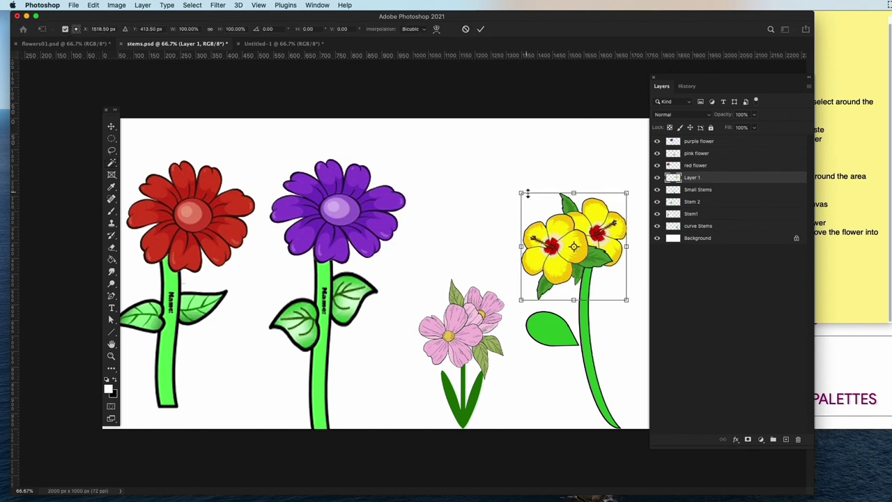
{"action": "left_click_drag", "start_coordinate": [528, 194], "coordinate": [442, 159]}
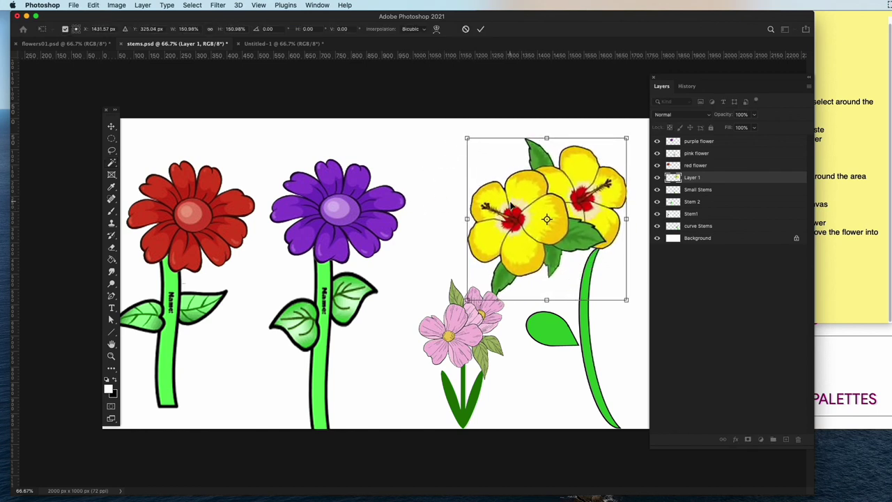
{"action": "left_click_drag", "start_coordinate": [512, 207], "coordinate": [536, 213]}
{"action": "left_click", "coordinate": [112, 138]}
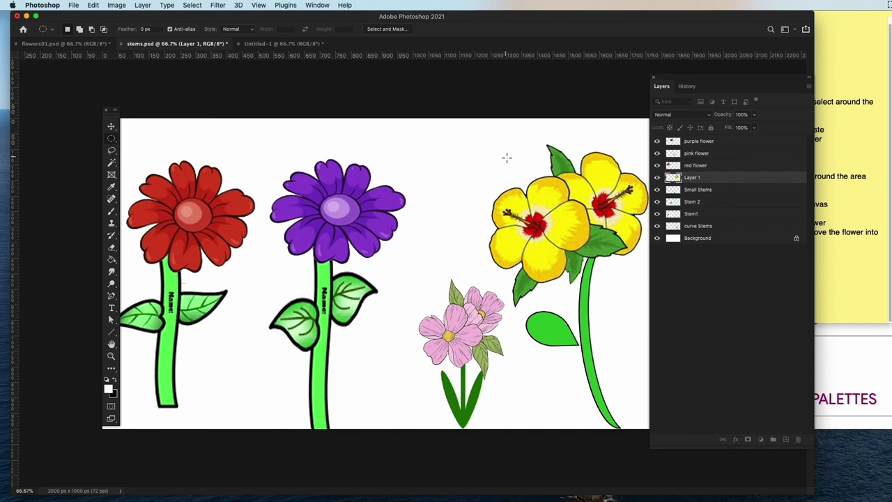
Rename the yellow flowers' layer, Layer 1, to "yellow flower".
{"action": "double_click", "coordinate": [700, 178]}
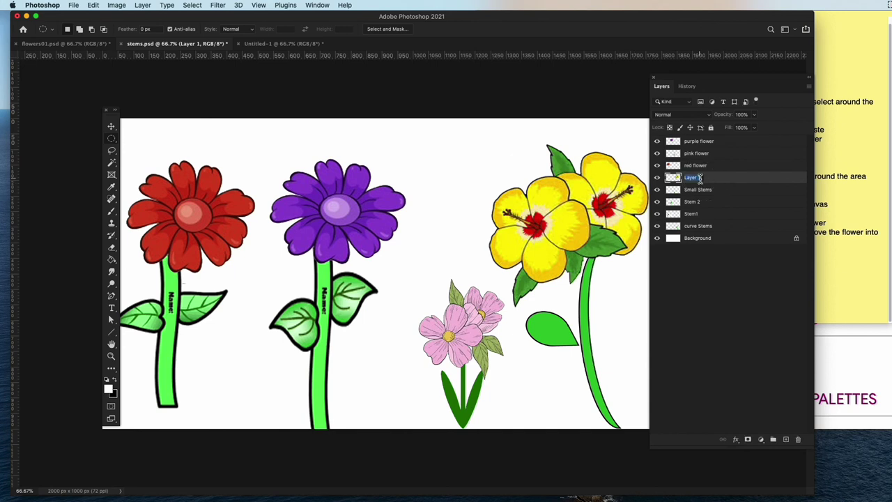
{"action": "type", "text": "yellow flower"}
{"action": "key", "text": "Return"}
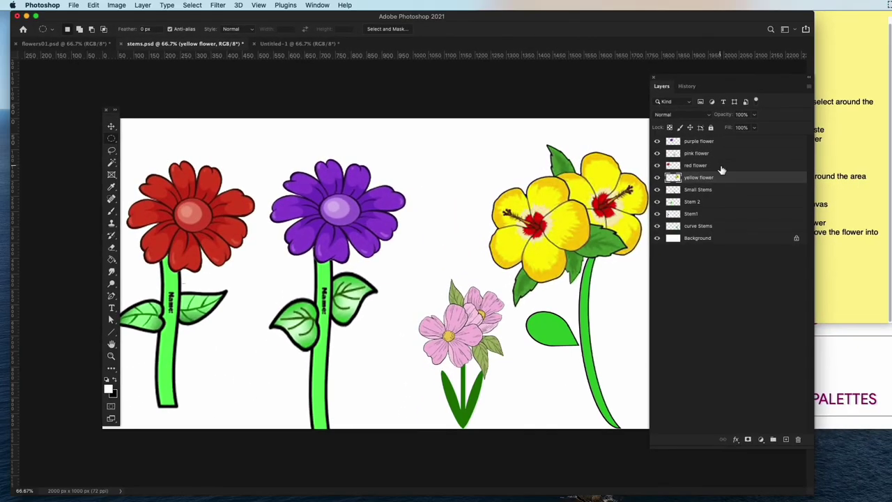
{"action": "left_click", "coordinate": [729, 143]}
{"action": "left_click", "coordinate": [725, 153], "text": "shift"}
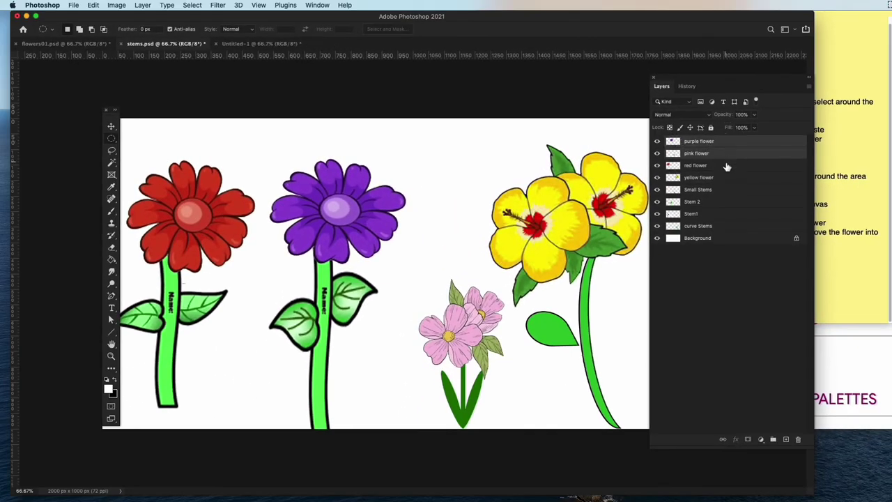
{"action": "left_click", "coordinate": [727, 166], "text": "shift"}
{"action": "left_click", "coordinate": [741, 141]}
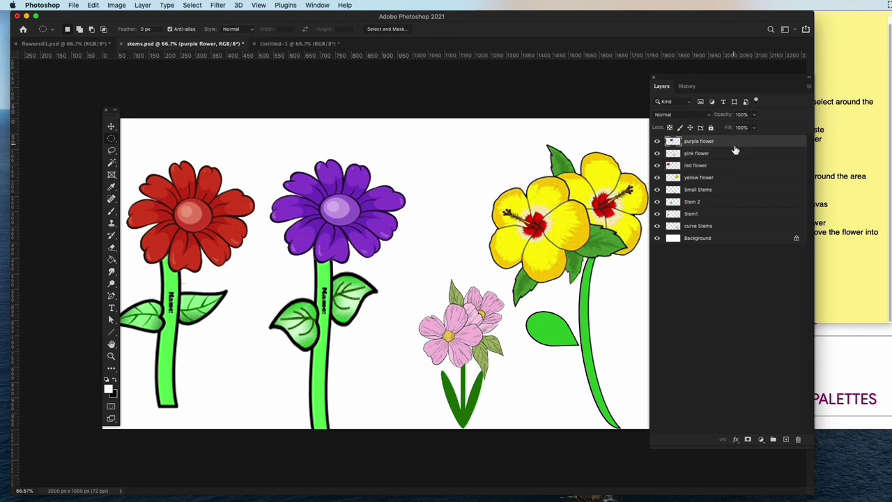
{"action": "key", "text": "alt+super+shift+a"}
Group the purple, pink, red and yellow flower layers into a new group named "Flowers".
{"action": "left_click", "coordinate": [751, 143]}
{"action": "left_click", "coordinate": [749, 154], "text": "shift"}
{"action": "left_click", "coordinate": [749, 156], "text": "super"}
{"action": "left_click", "coordinate": [746, 154], "text": "super"}
{"action": "left_click", "coordinate": [747, 165], "text": "super"}
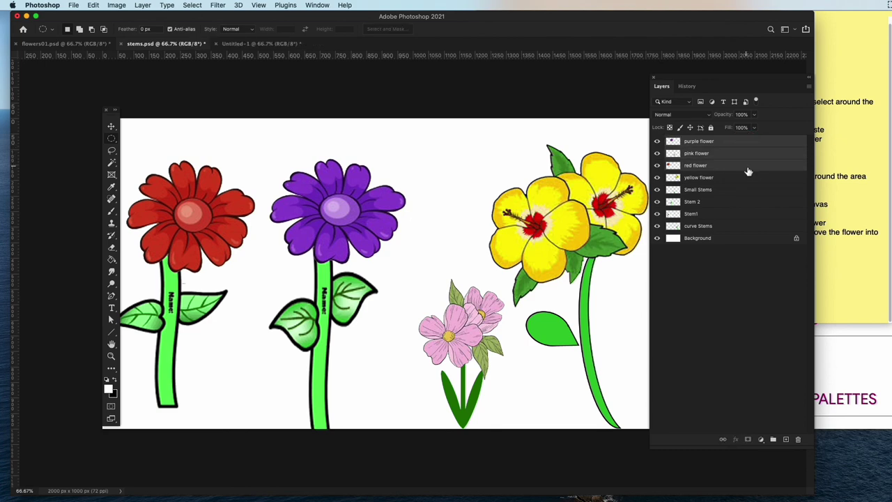
{"action": "left_click", "coordinate": [748, 176], "text": "super"}
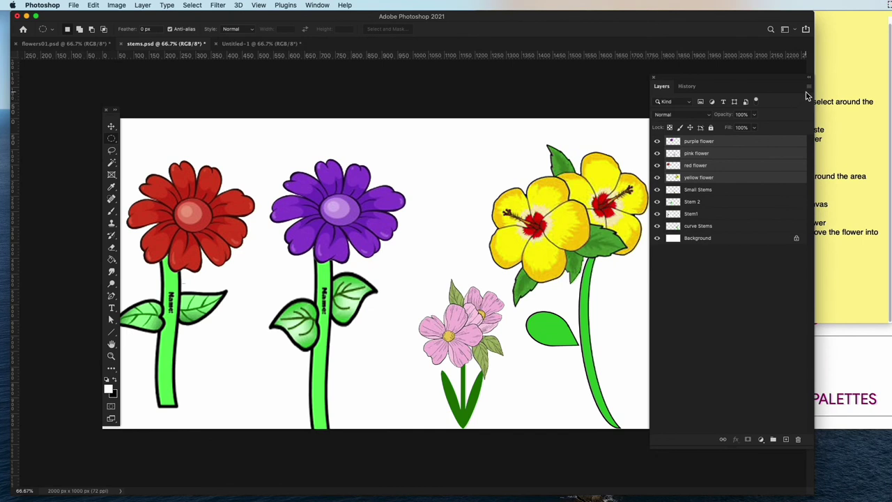
{"action": "left_click", "coordinate": [810, 87]}
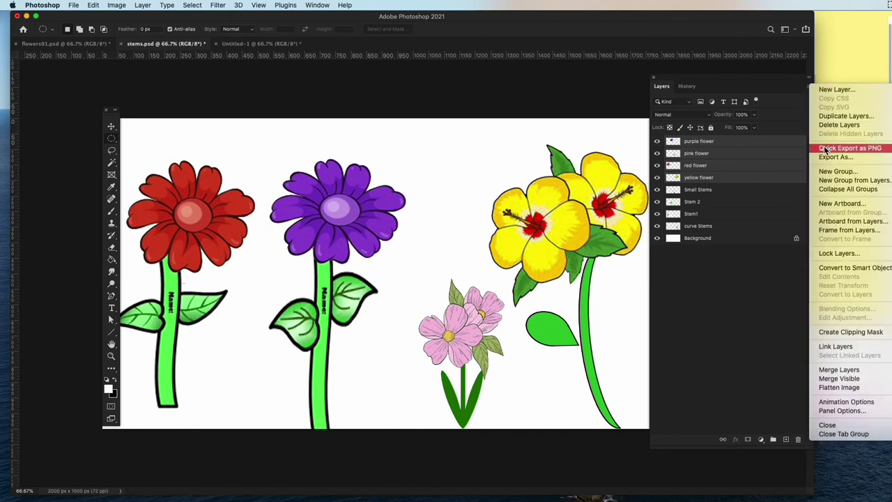
{"action": "left_click", "coordinate": [852, 181]}
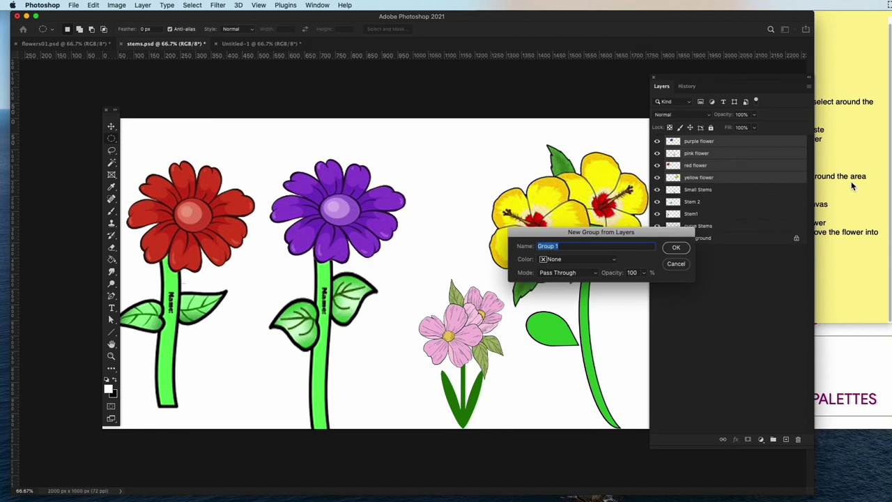
{"action": "type", "text": "Flowers"}
{"action": "key", "text": "Return"}
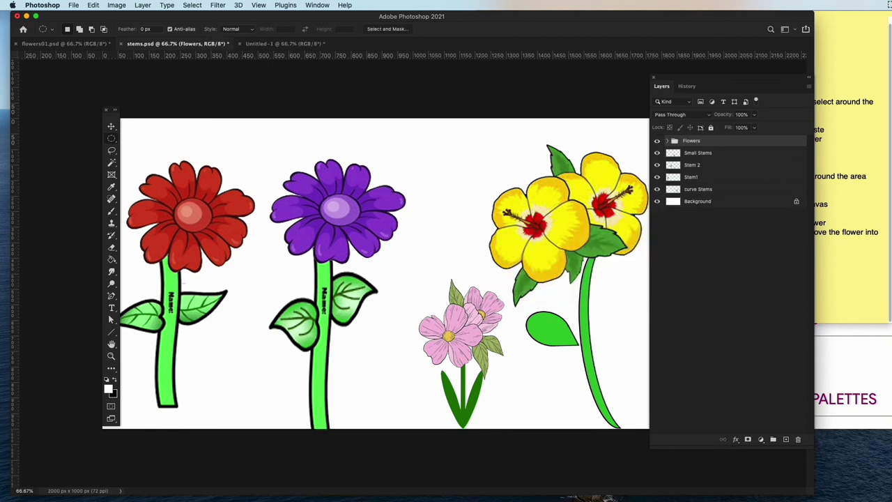
Group the Small Stems, Stem 2, Stem1 and curve Stems layers into a new group named "Stems".
{"action": "left_click", "coordinate": [746, 152]}
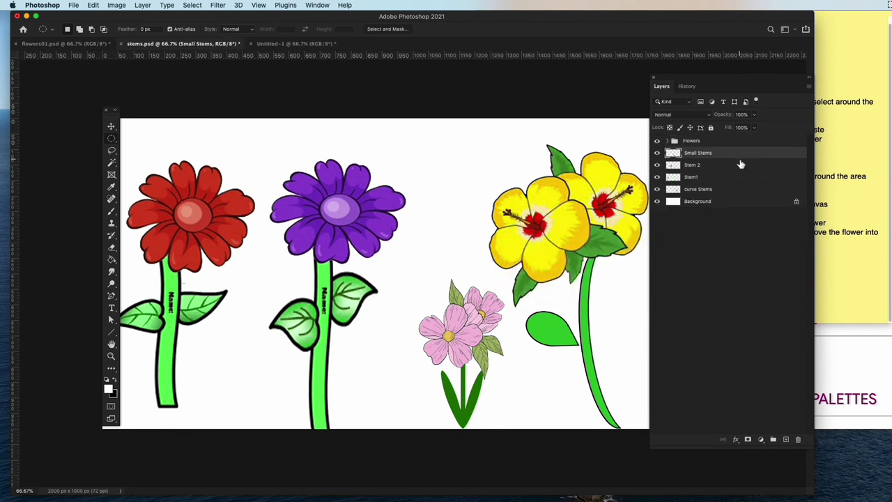
{"action": "left_click", "coordinate": [736, 165], "text": "shift"}
{"action": "left_click", "coordinate": [734, 179], "text": "shift"}
{"action": "left_click", "coordinate": [729, 190], "text": "shift"}
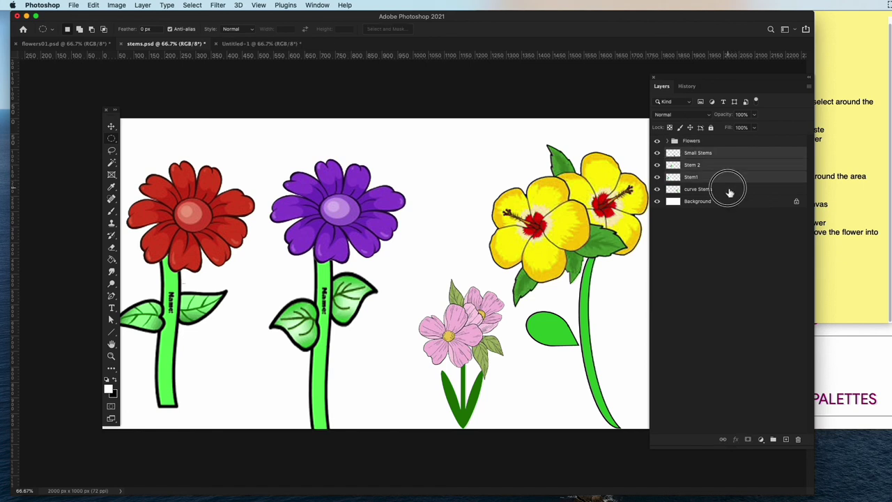
{"action": "left_click", "coordinate": [810, 89]}
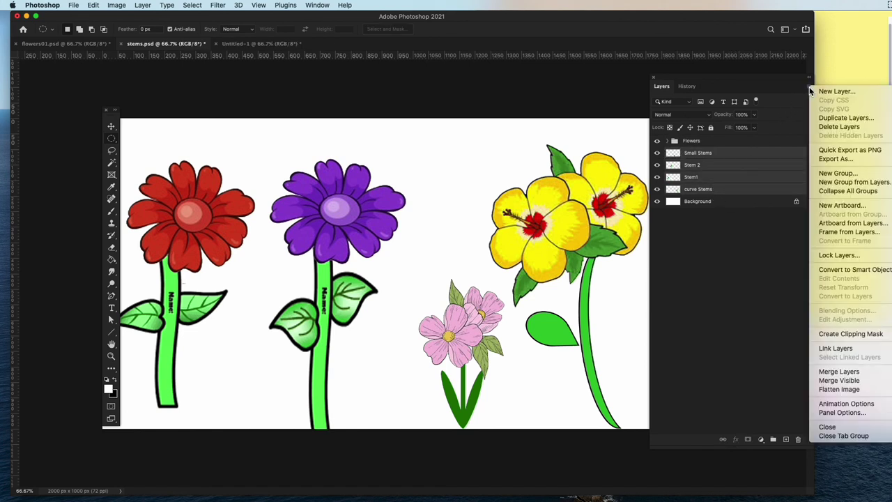
{"action": "left_click", "coordinate": [832, 182]}
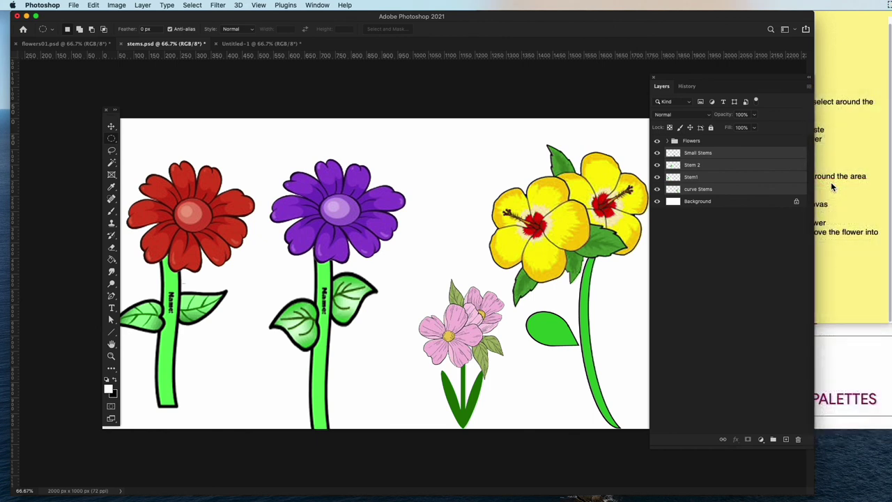
{"action": "type", "text": "Stems"}
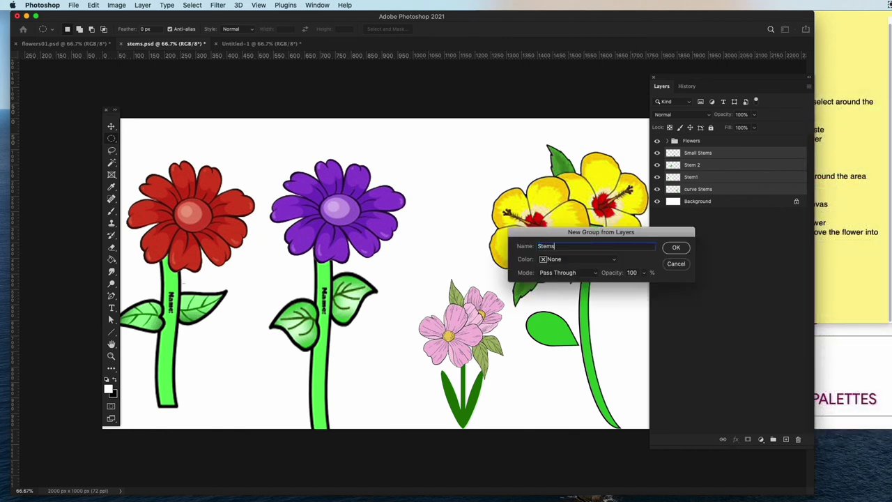
{"action": "key", "text": "Return"}
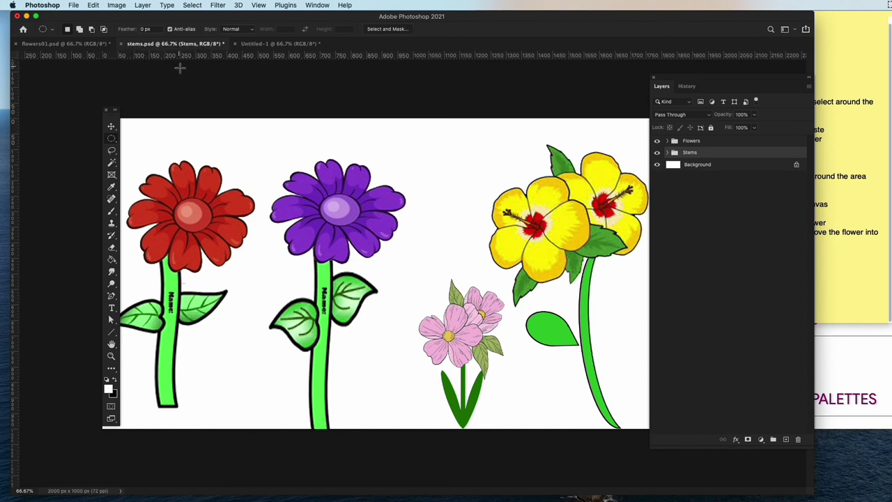
Save the document as "stems" to cloud documents, in a new folder named "L2" inside Unit 11.
{"action": "left_click", "coordinate": [73, 7]}
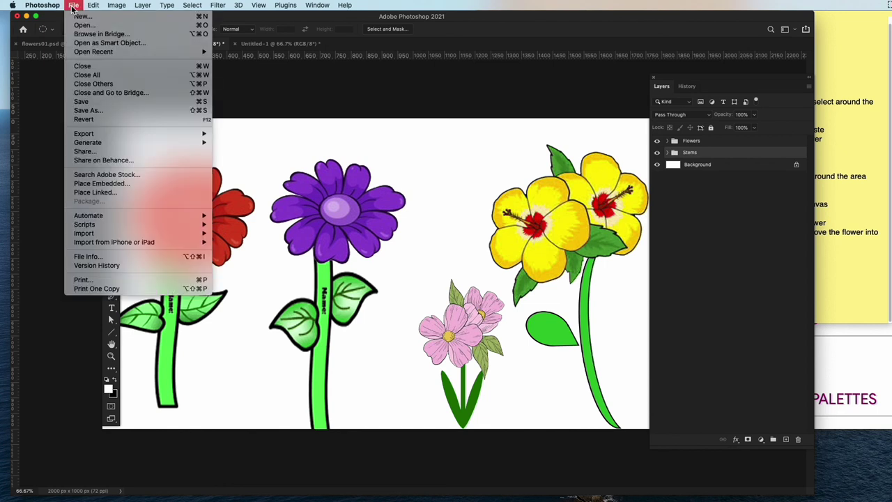
{"action": "left_click", "coordinate": [88, 111]}
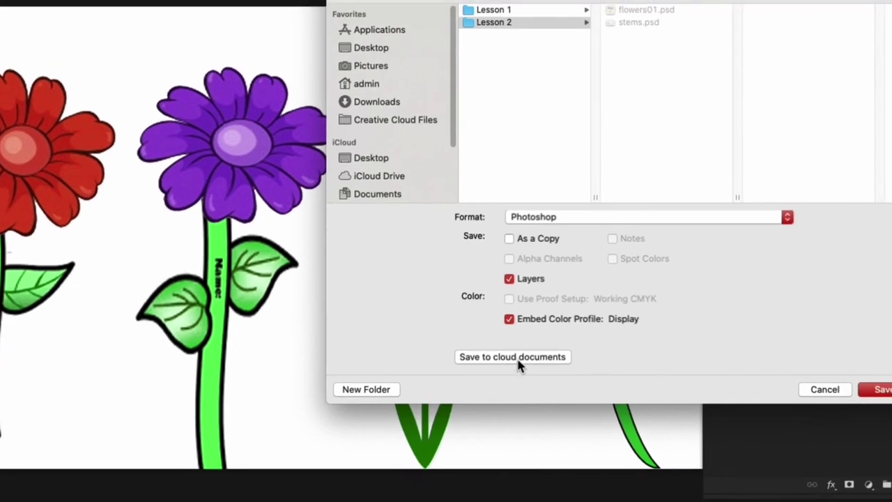
{"action": "left_click", "coordinate": [516, 360]}
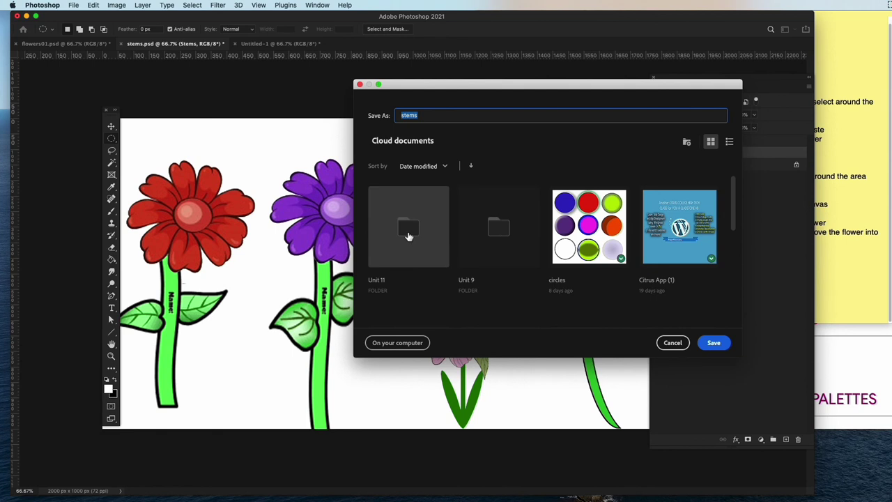
{"action": "double_click", "coordinate": [408, 235]}
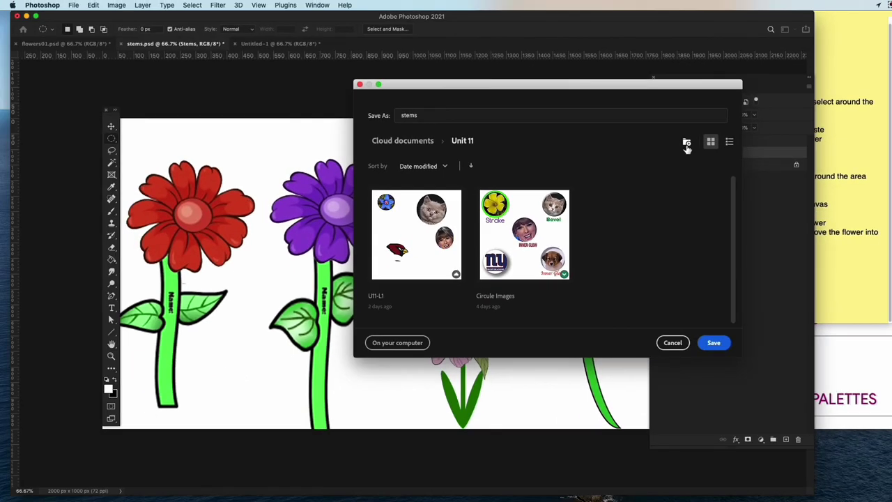
{"action": "left_click", "coordinate": [687, 145]}
{"action": "type", "text": "U"}
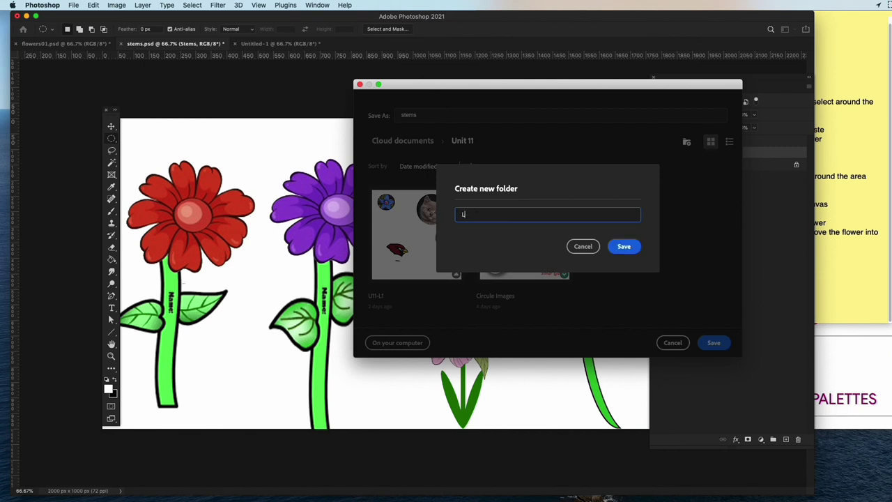
{"action": "type", "text": "2"}
{"action": "key", "text": "Return"}
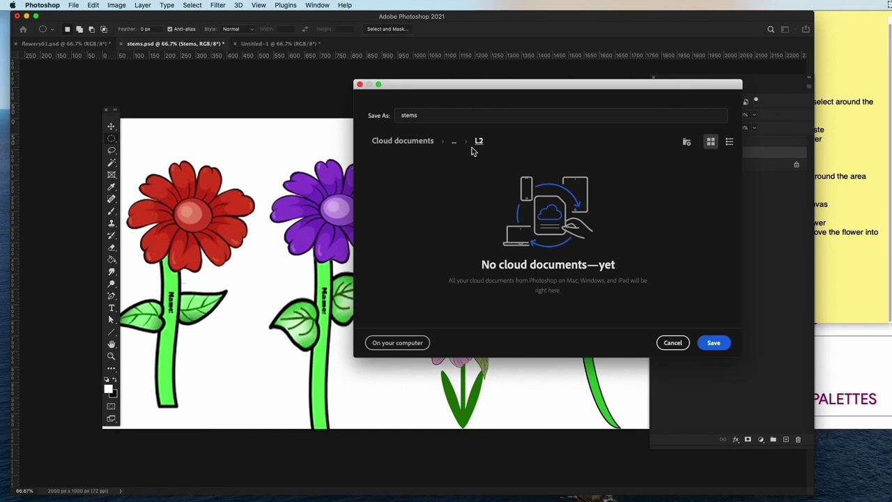
{"action": "left_click", "coordinate": [718, 344]}
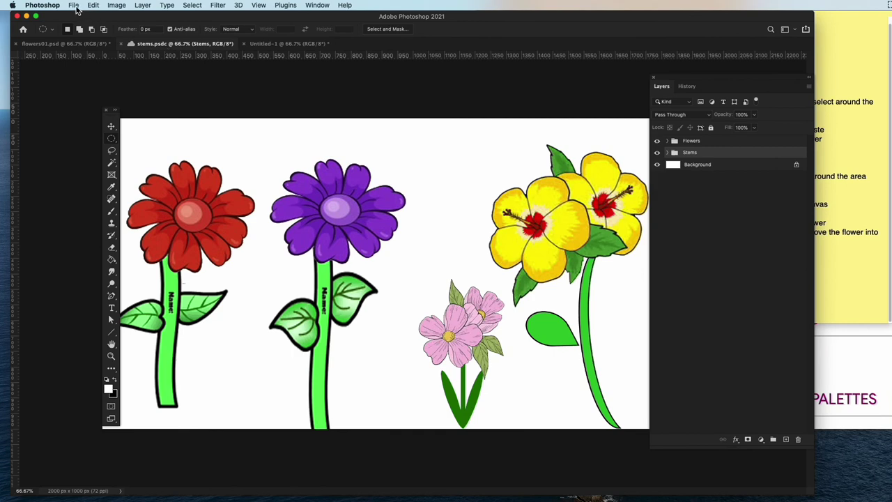
Save the document on the computer as stemsComplete.psd in the Lesson 2 folder, in Photoshop format with layers.
{"action": "left_click", "coordinate": [74, 5]}
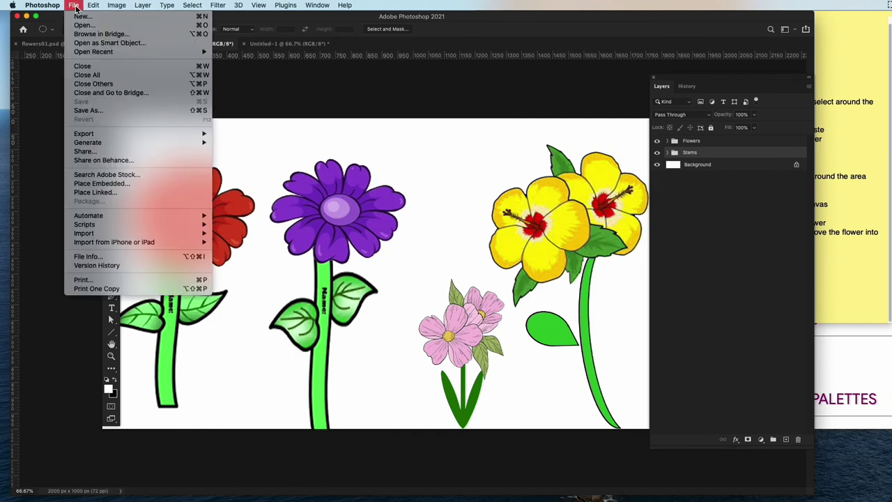
{"action": "left_click", "coordinate": [89, 110]}
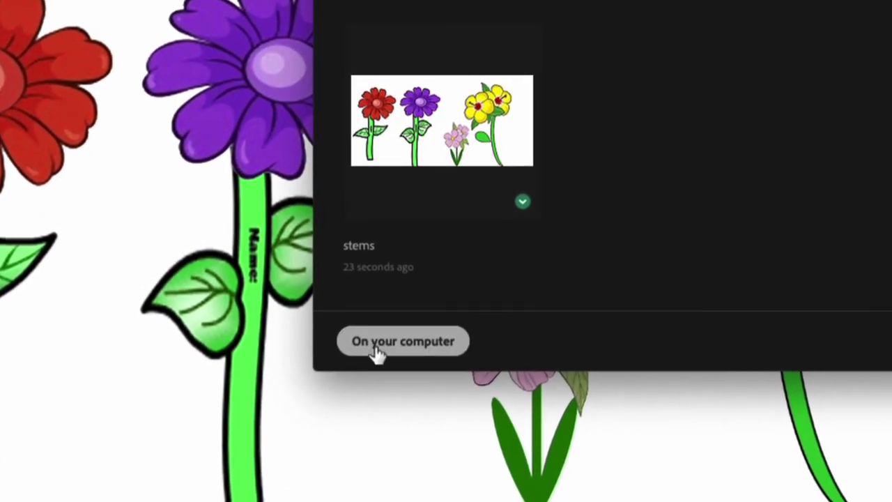
{"action": "left_click", "coordinate": [375, 346]}
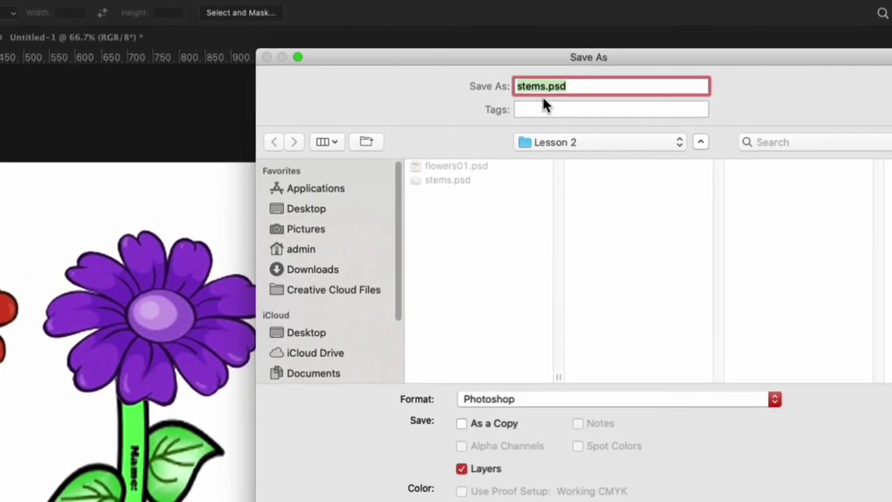
{"action": "left_click", "coordinate": [618, 35]}
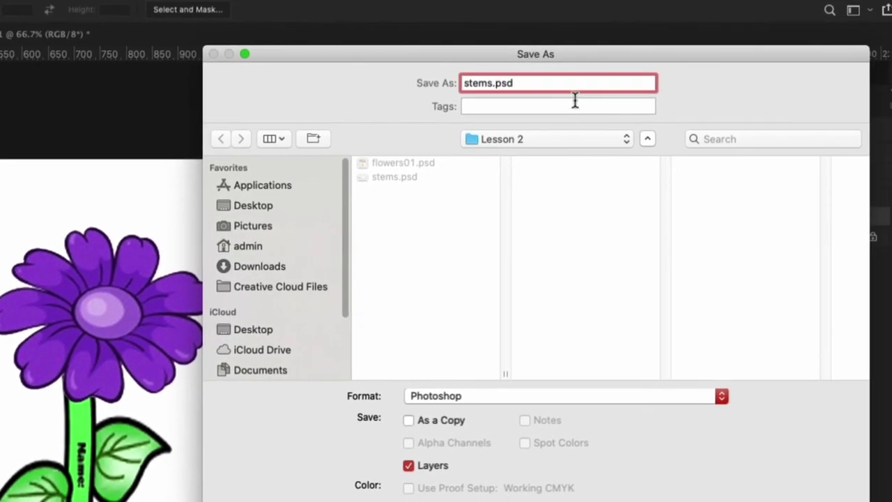
{"action": "key", "text": "Left"}
{"action": "type", "text": "Co"}
{"action": "type", "text": "plete"}
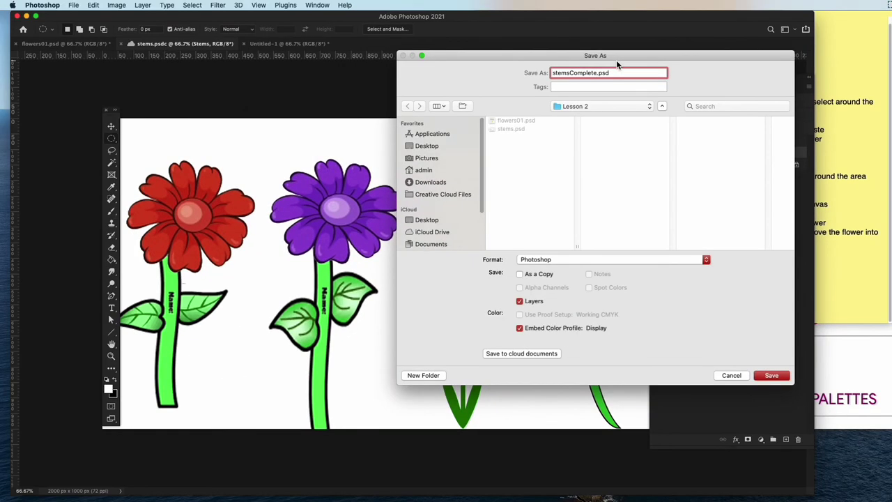
{"action": "left_click", "coordinate": [771, 376]}
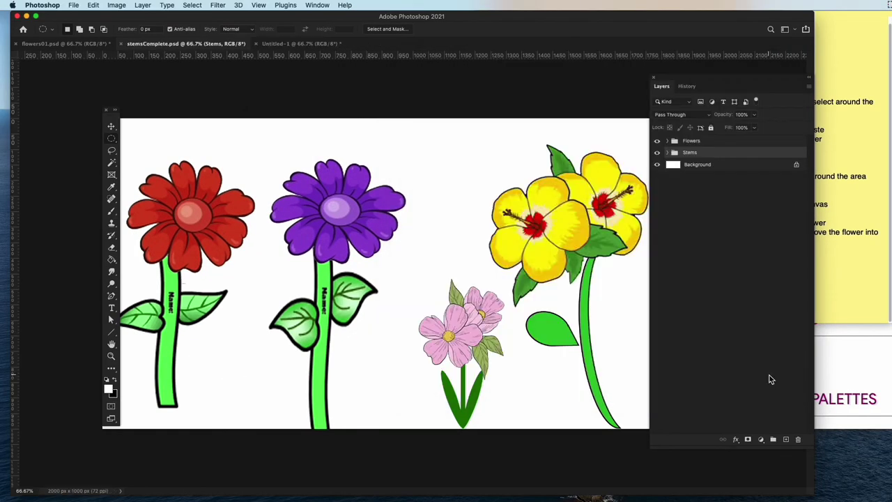